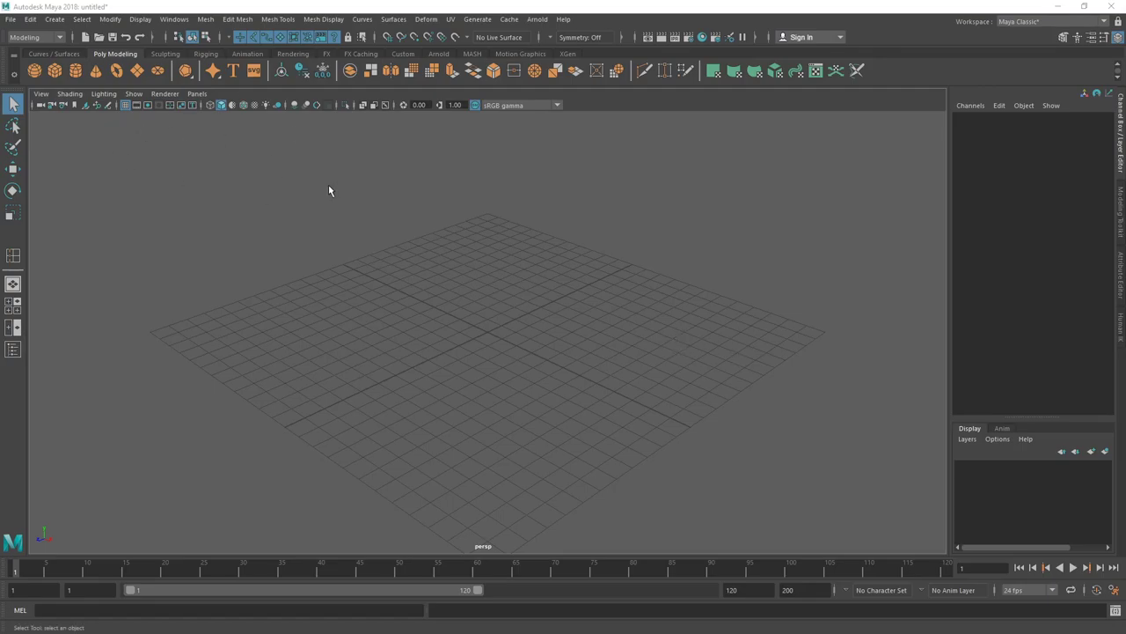
Open the Content Browser and place its window over the viewport
click(175, 19)
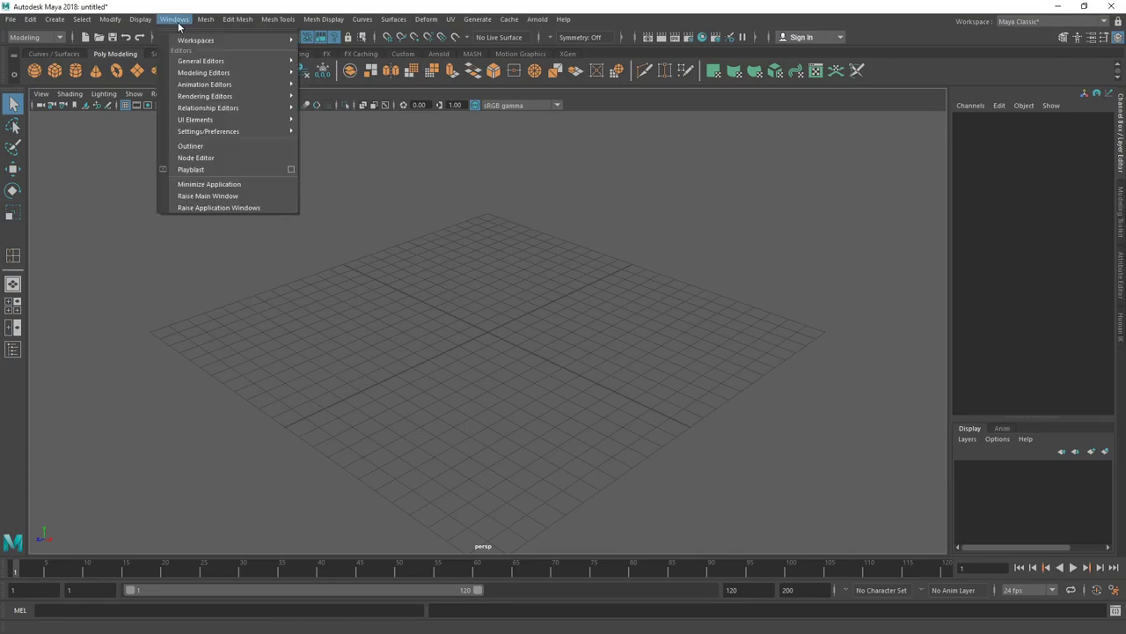
mouse_move(203, 61)
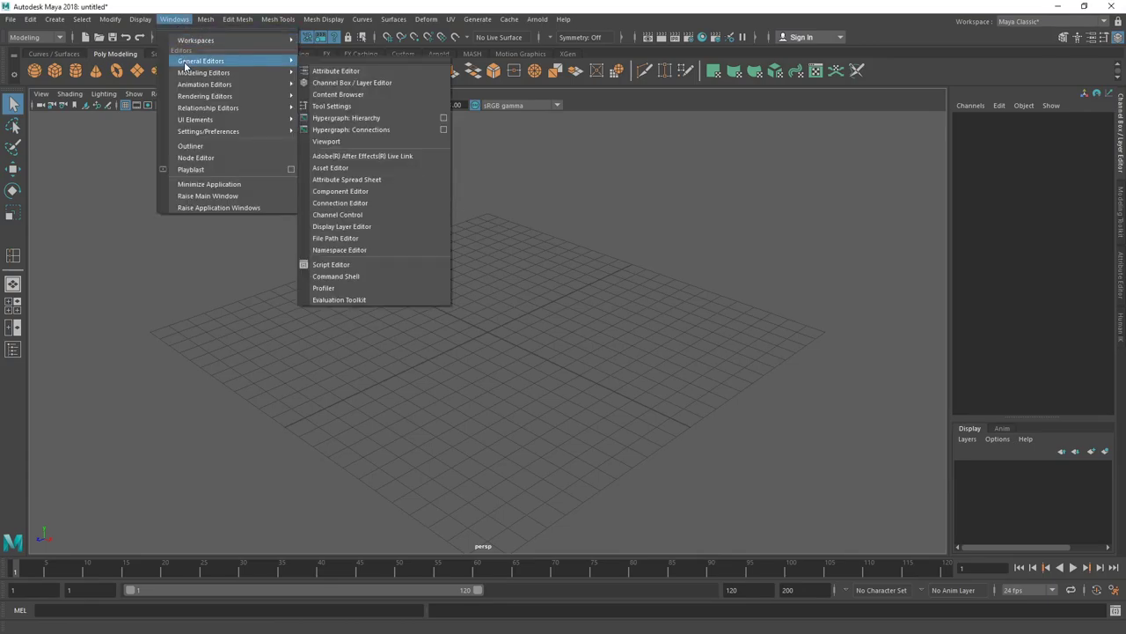
click(359, 95)
drag(368, 134, 450, 112)
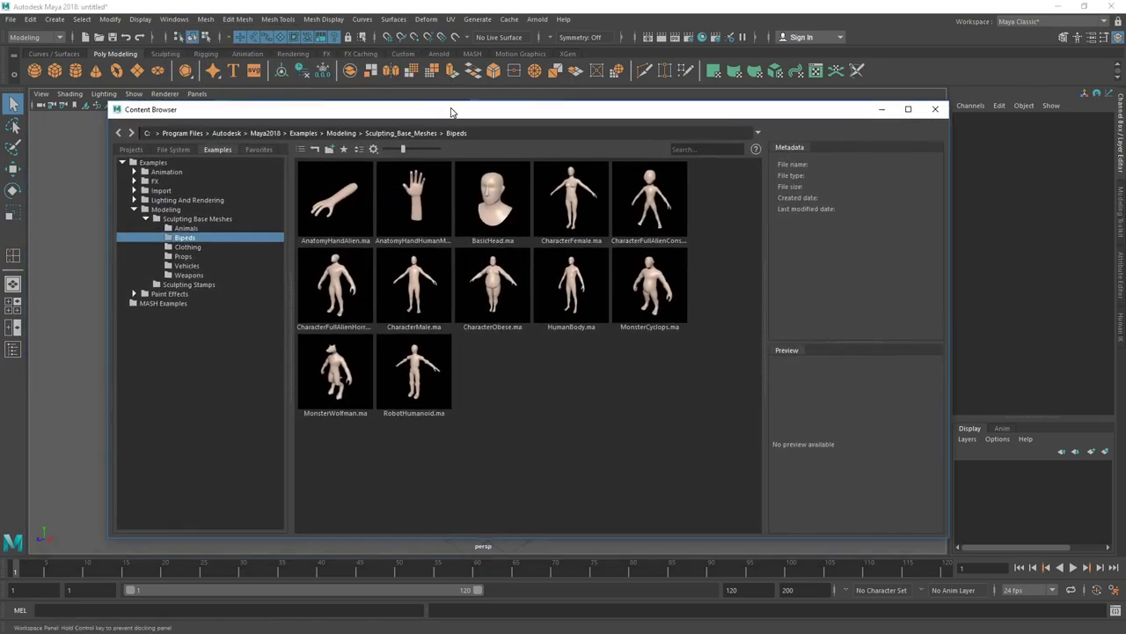
Browse the Modeling examples in the folder tree, showing the Bipeds folder under Sculpting Base Meshes
click(135, 210)
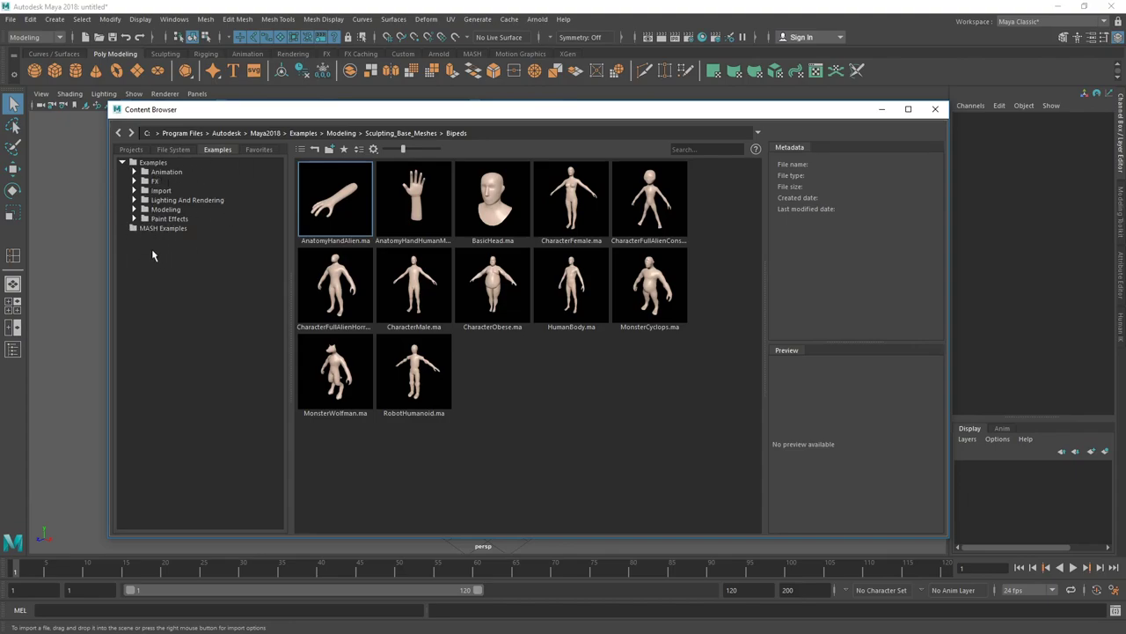
click(133, 211)
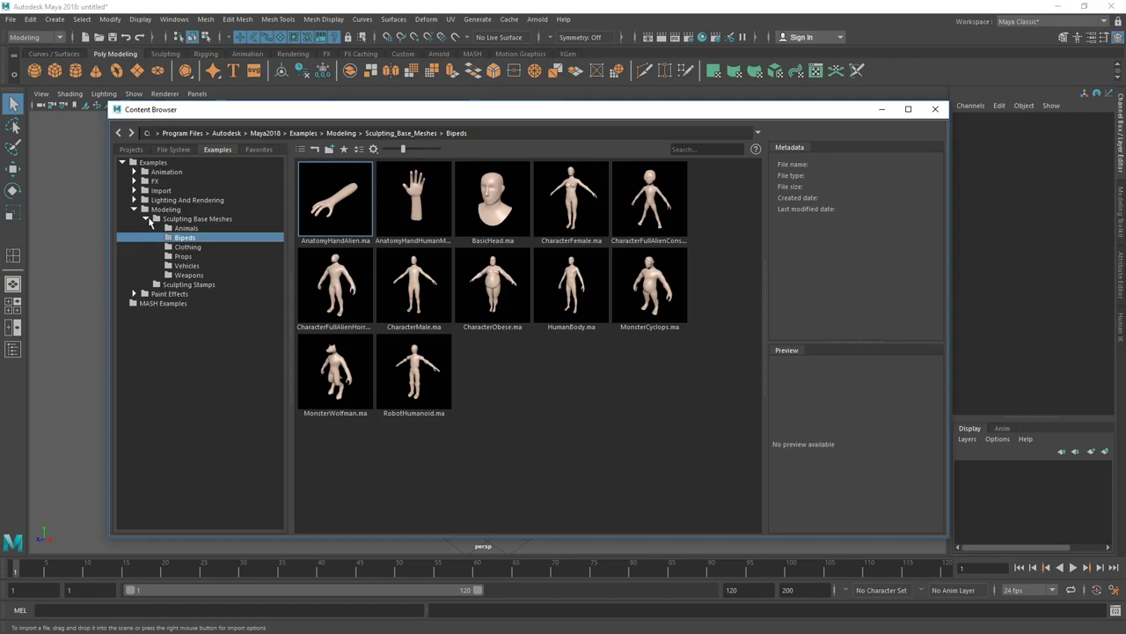
click(146, 219)
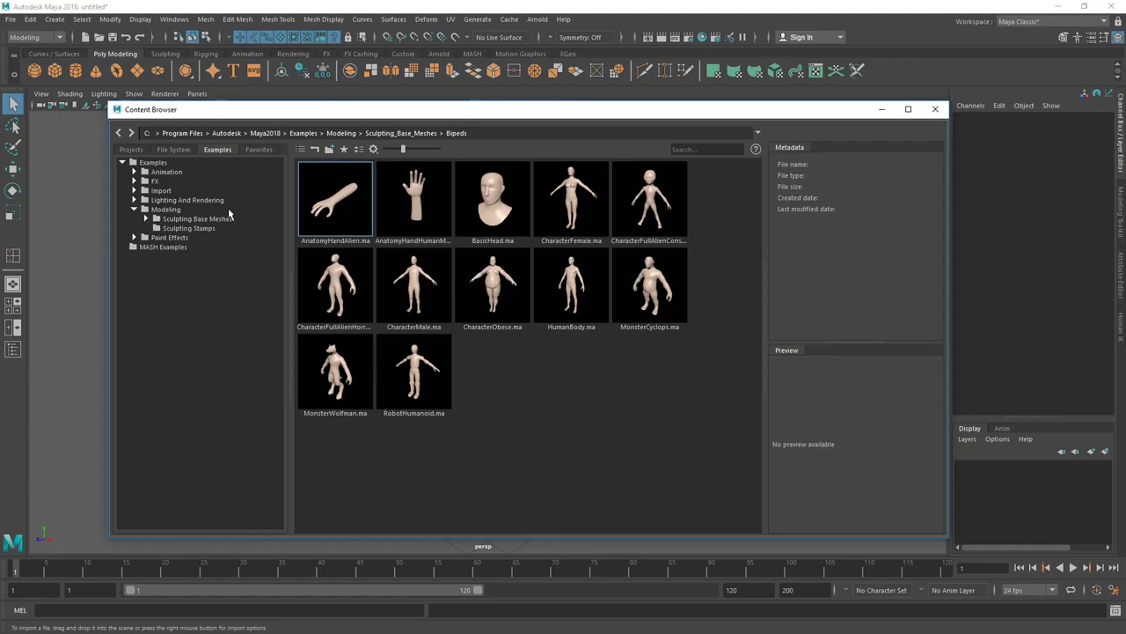
click(146, 219)
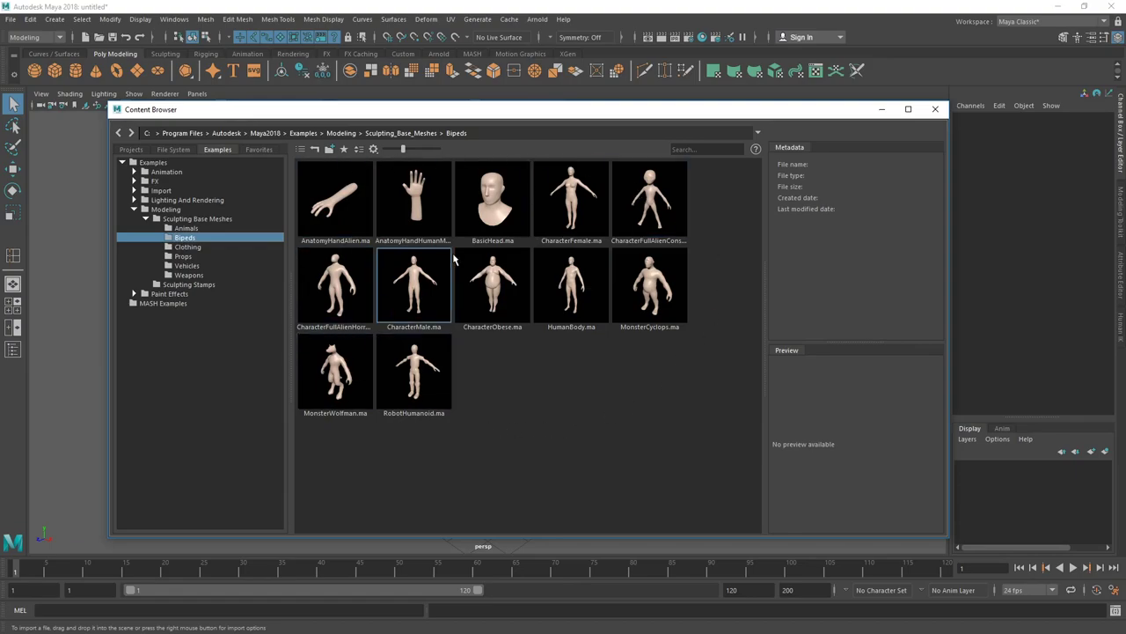
Import CharacterFemale.ma from the Bipeds folder into the scene and close the Content Browser
drag(505, 116, 626, 119)
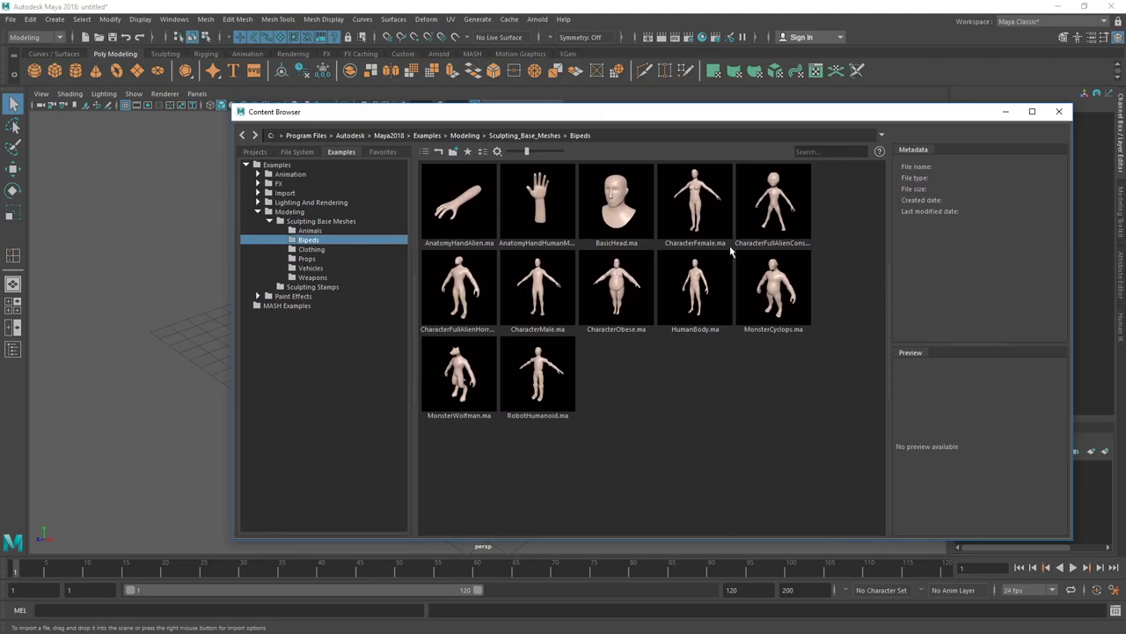
drag(633, 114, 733, 132)
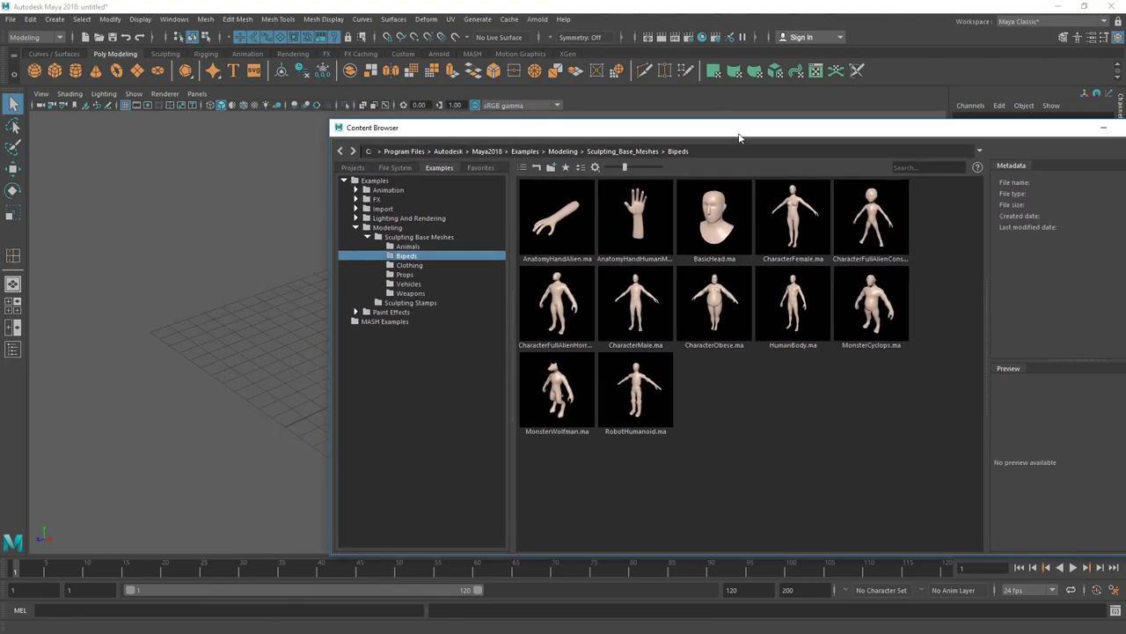
drag(799, 231, 227, 322)
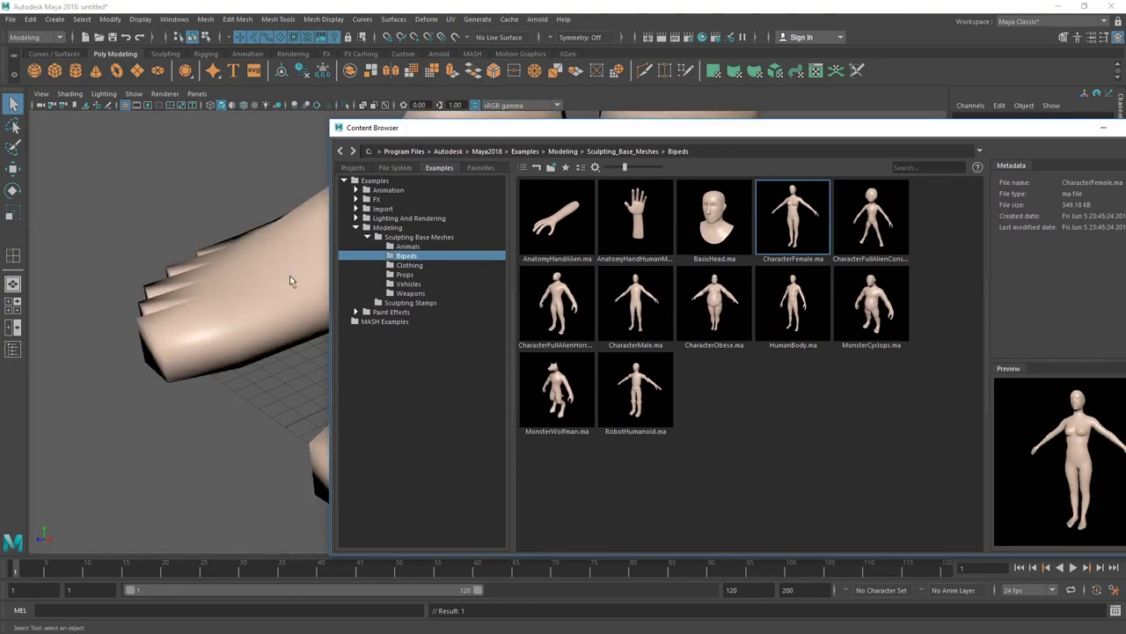
drag(850, 130, 492, 138)
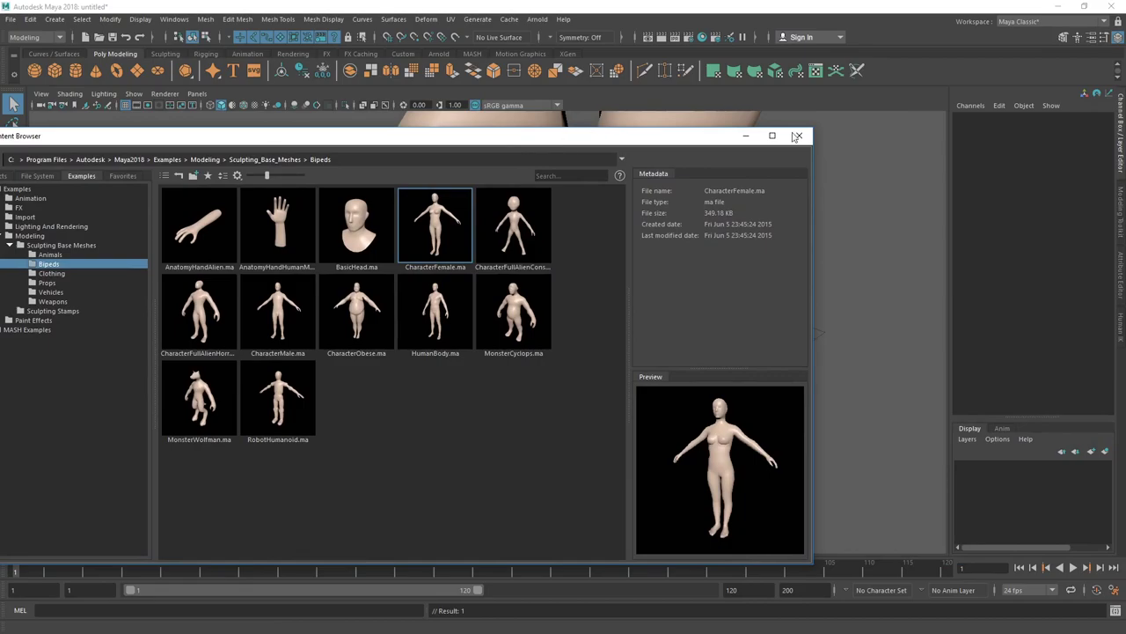
click(799, 135)
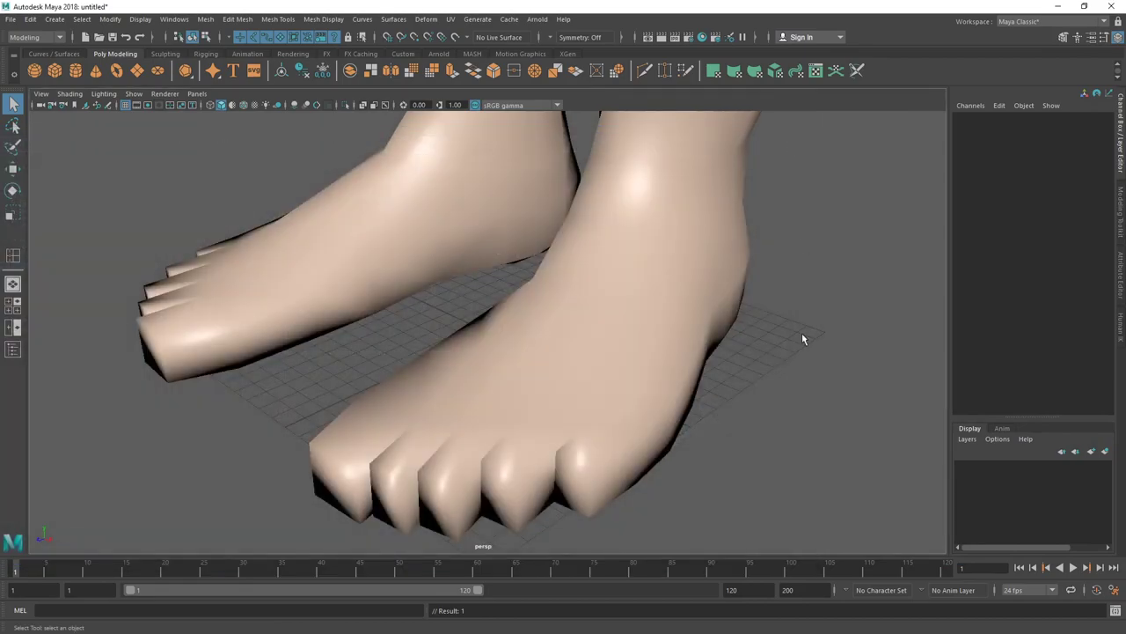
Frame the whole female figure from head to feet in the perspective view and select its mesh
alt+right_drag(839, 311, 561, 281)
alt+drag(562, 282, 685, 259)
alt+right_drag(685, 260, 515, 237)
alt+middle_drag(514, 238, 513, 413)
alt+right_drag(513, 413, 410, 302)
alt+drag(410, 302, 447, 286)
alt+middle_drag(447, 286, 453, 409)
alt+right_drag(558, 355, 473, 344)
alt+middle_drag(497, 322, 481, 360)
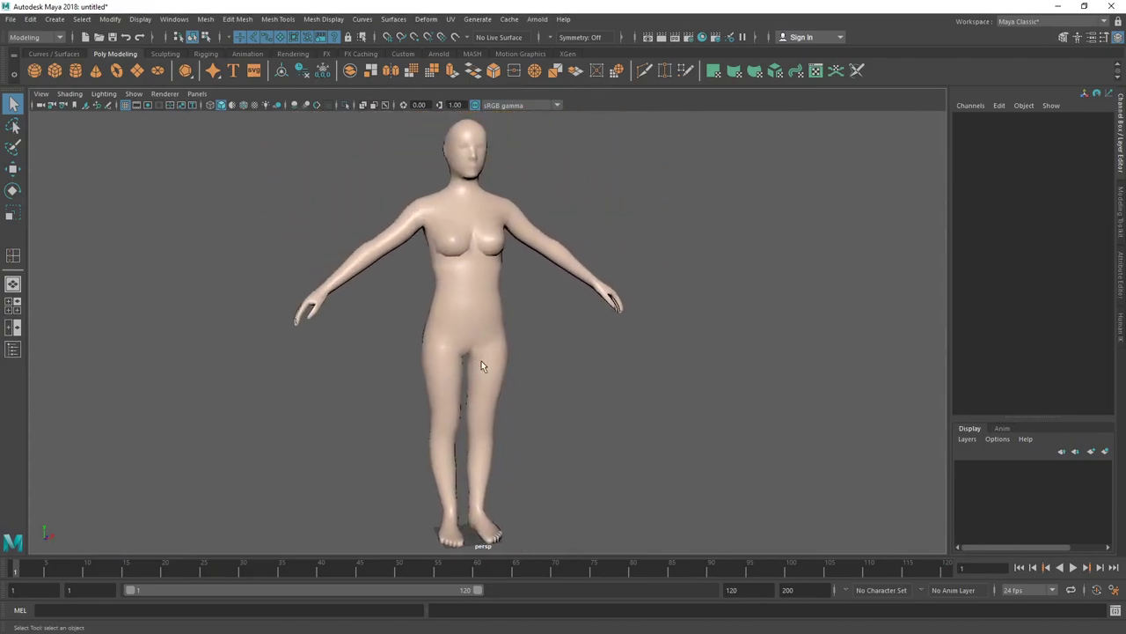
click(472, 272)
Examine the proportions and edge layout of the selected character mesh from slightly different front angles
alt+drag(471, 272, 553, 309)
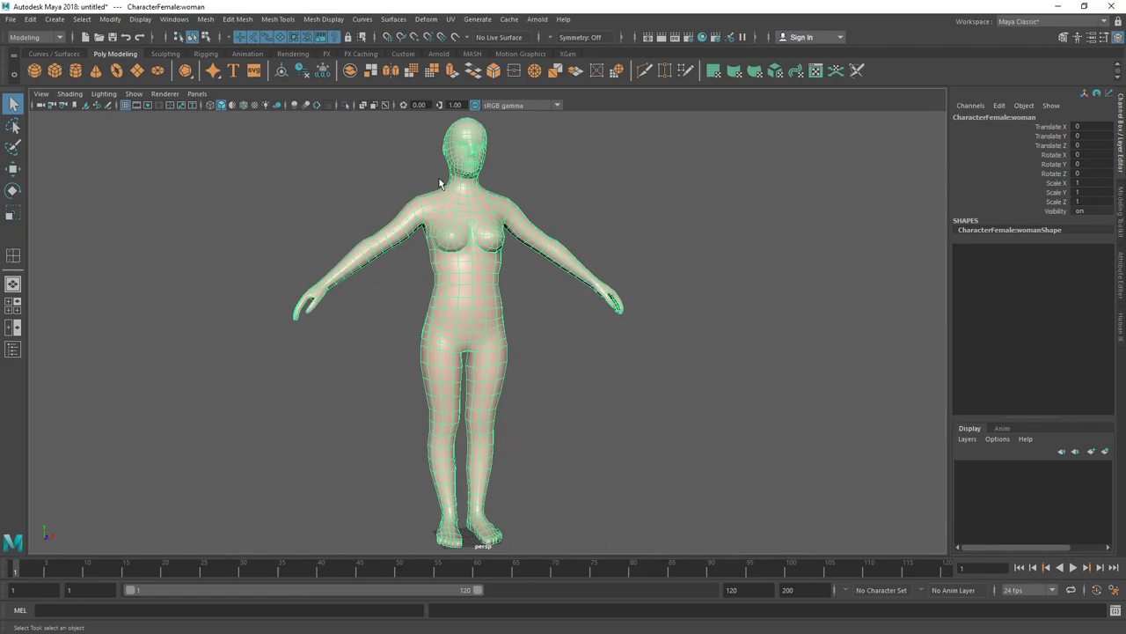
alt+drag(470, 360, 441, 364)
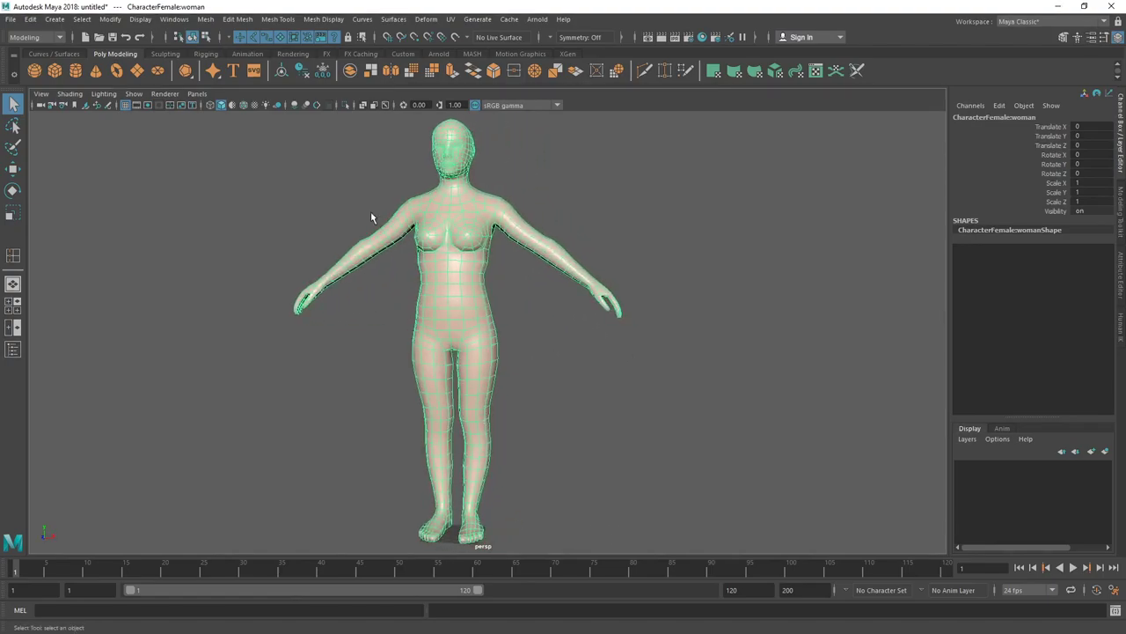
alt+drag(528, 299, 504, 329)
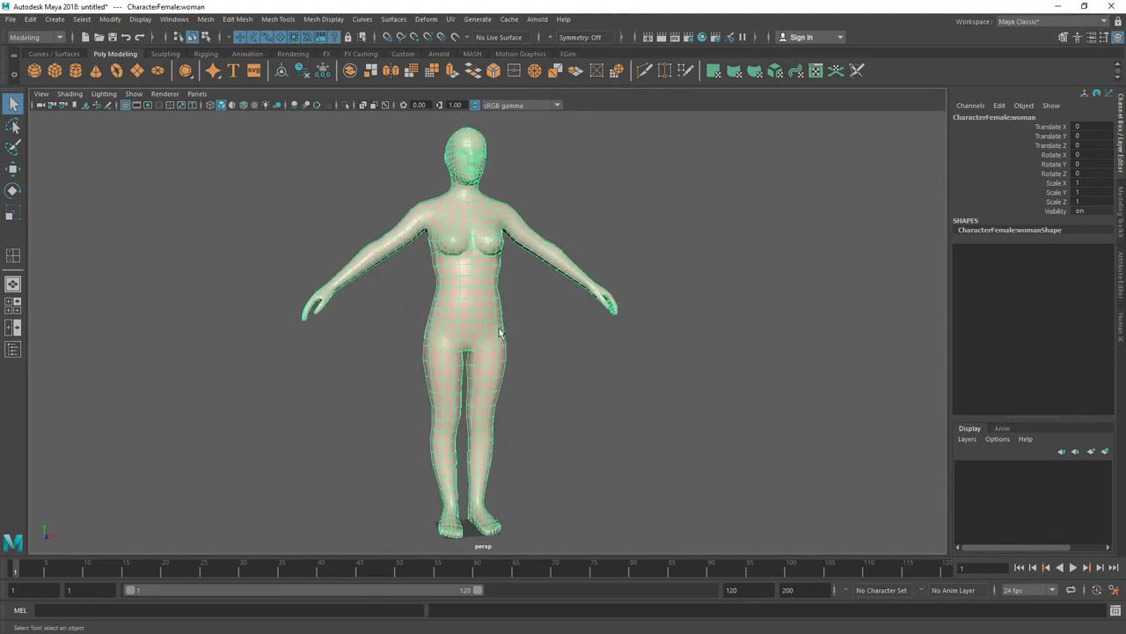
mouse_move(485, 395)
alt+mouse_down()
mouse_move(545, 378)
mouse_move(618, 381)
mouse_move(503, 384)
alt+mouse_up()
mouse_move(575, 305)
alt+mouse_down()
mouse_move(476, 313)
mouse_move(478, 302)
mouse_move(568, 311)
alt+mouse_up()
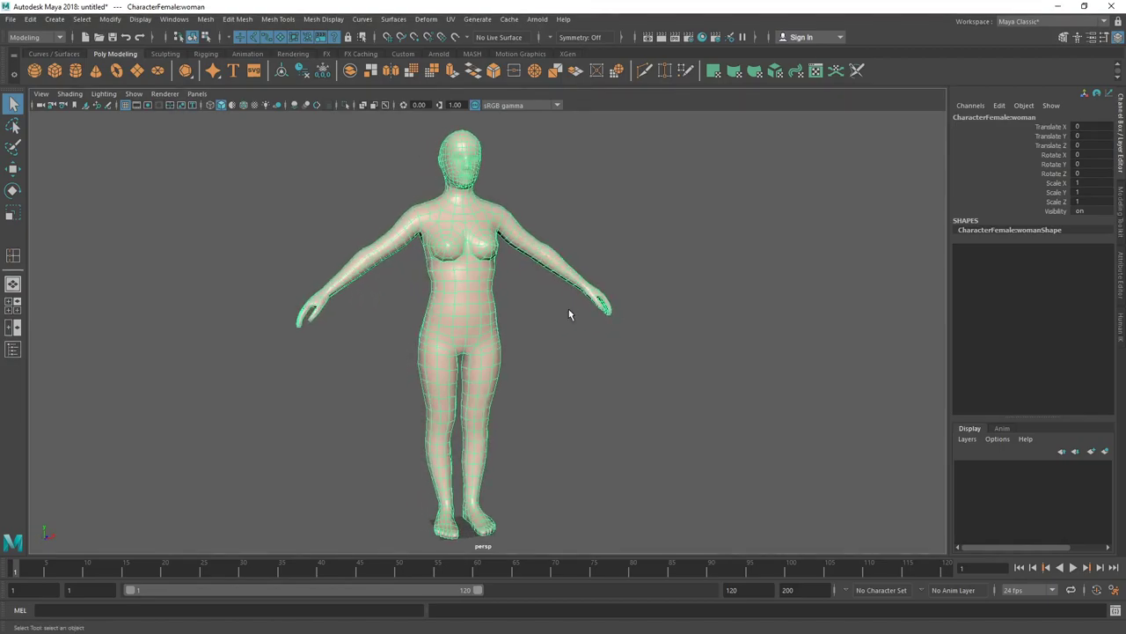
alt+right_drag(568, 311, 533, 371)
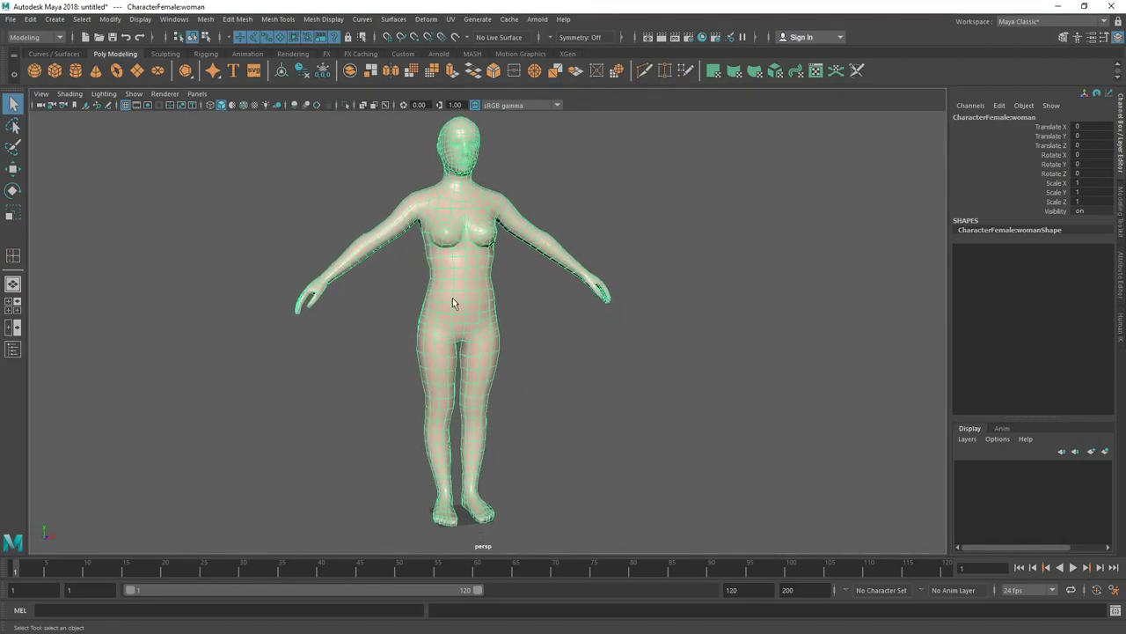
alt+drag(573, 415, 544, 359)
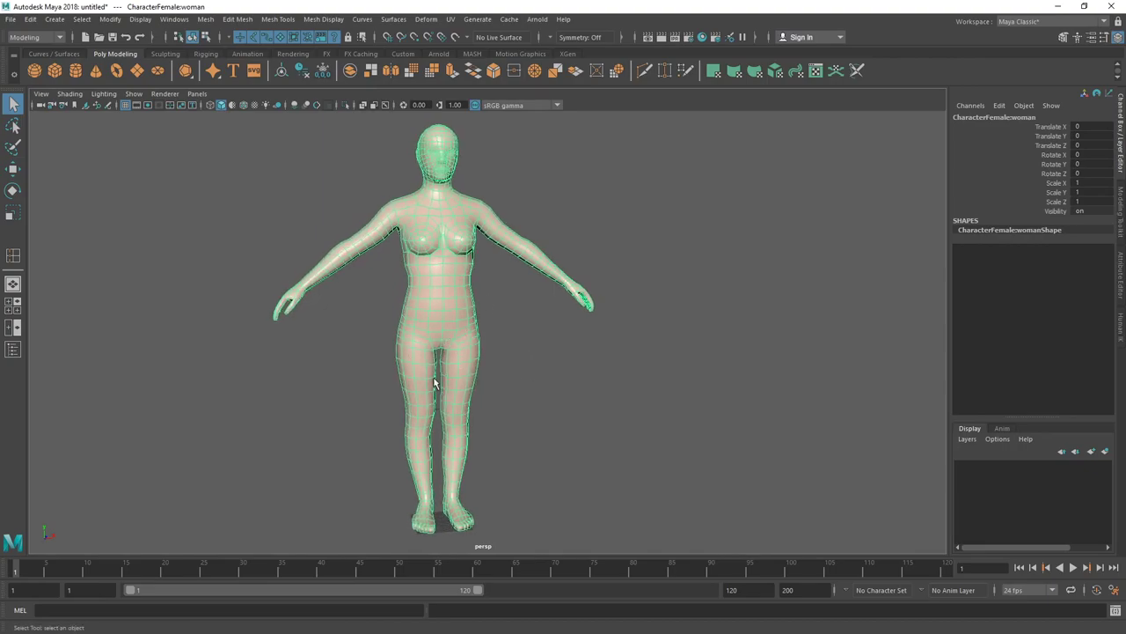
alt+drag(510, 389, 535, 411)
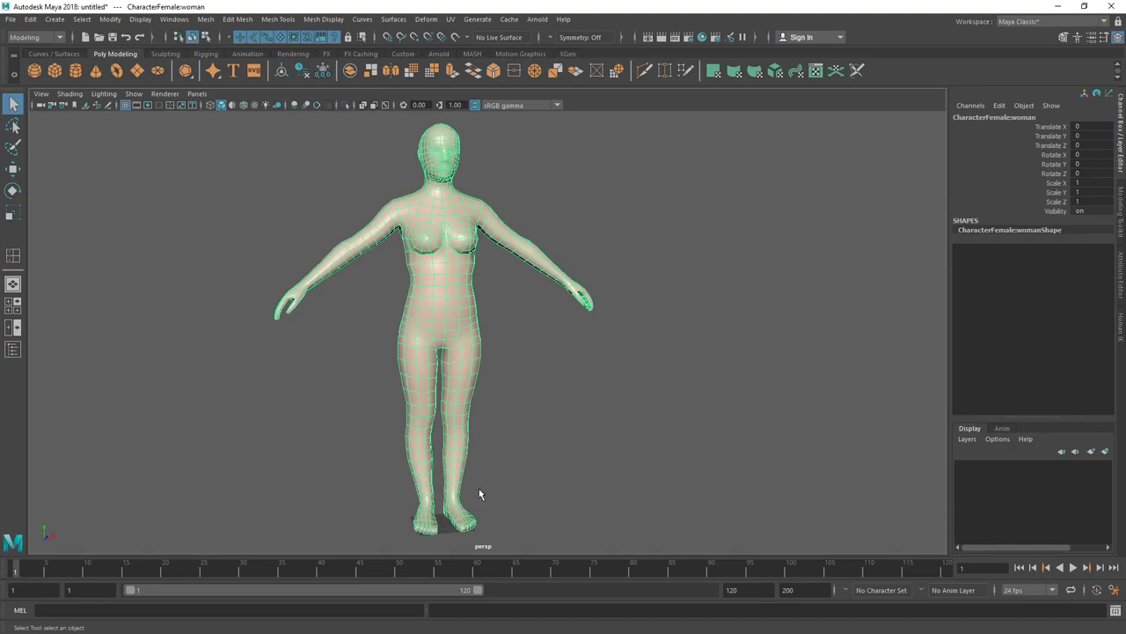
alt+drag(488, 447, 566, 420)
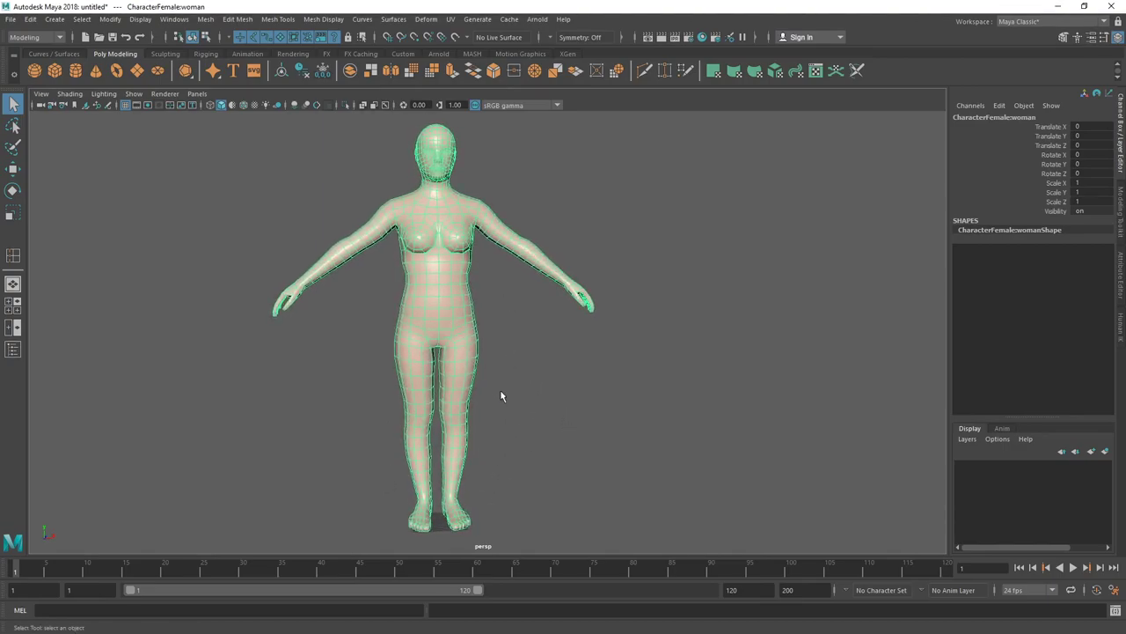
alt+drag(520, 465, 556, 443)
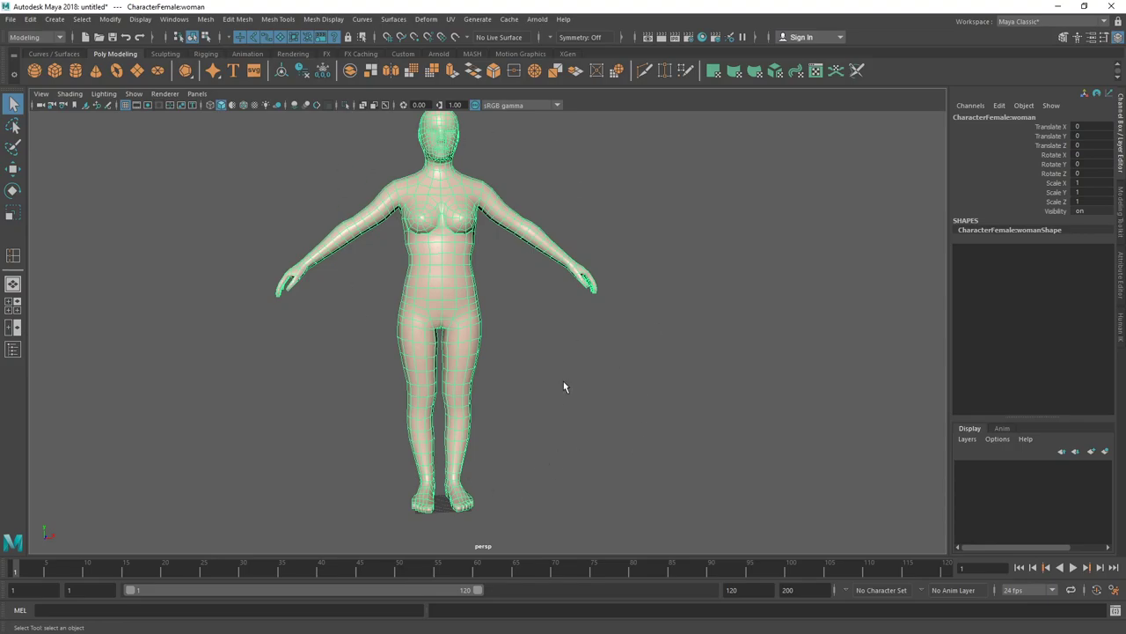
alt+drag(613, 397, 672, 436)
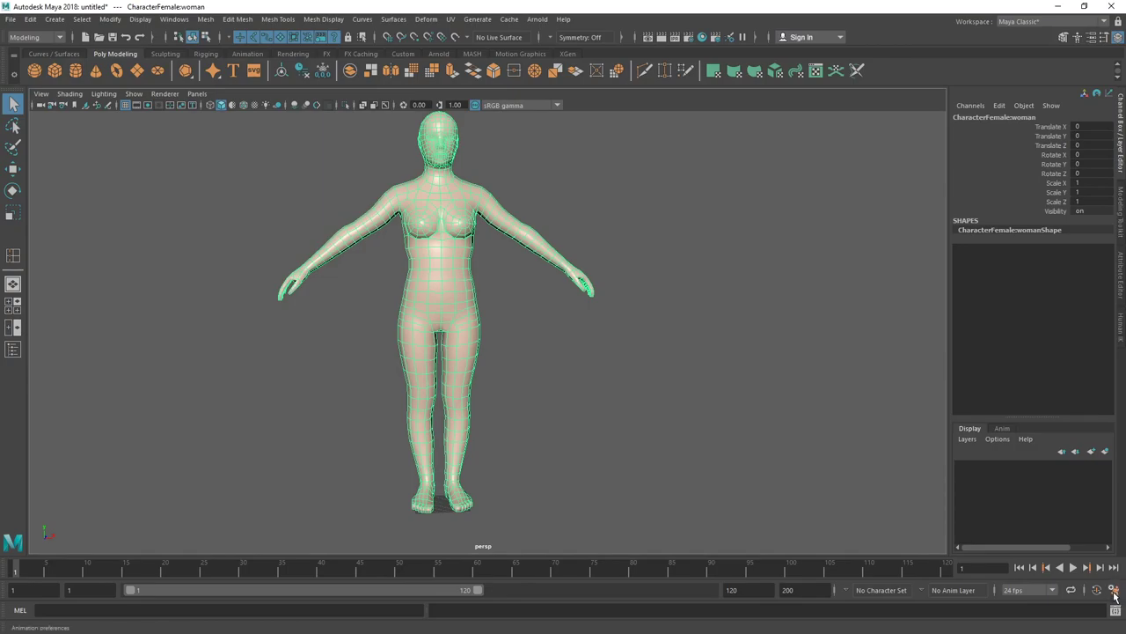
Open the Preferences and show the general application preferences in the Settings category
click(174, 19)
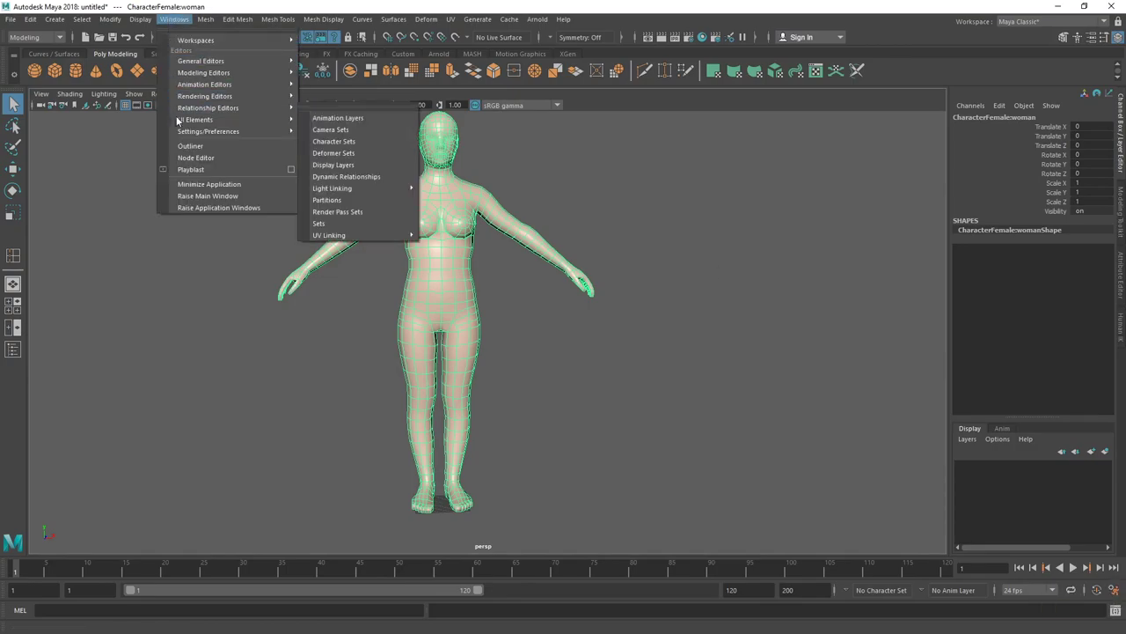
mouse_move(186, 131)
click(359, 142)
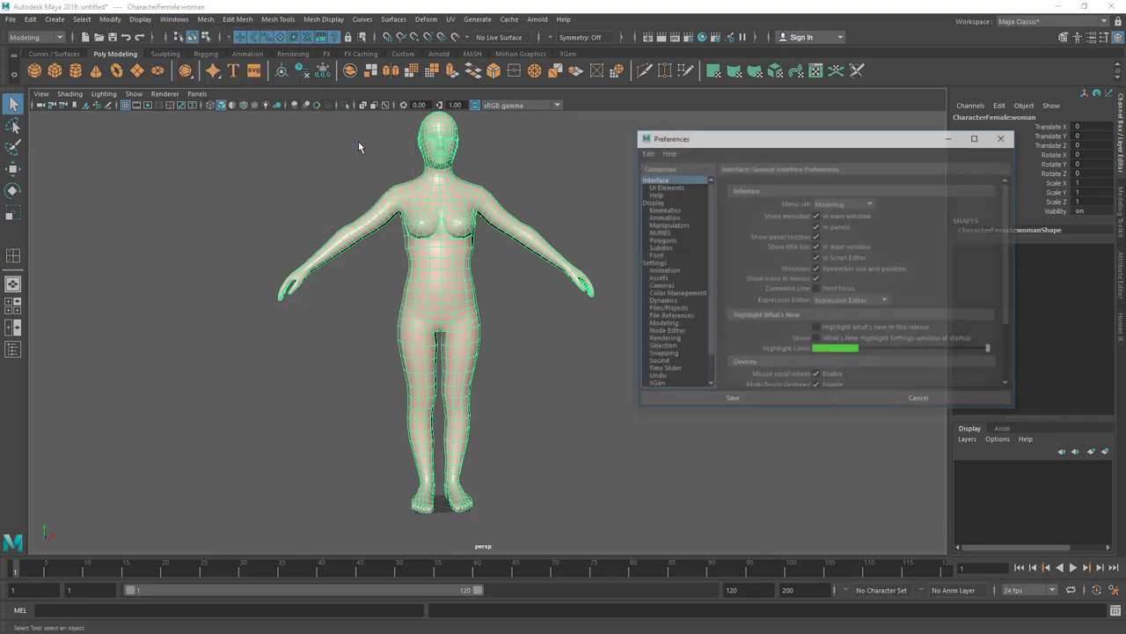
click(655, 264)
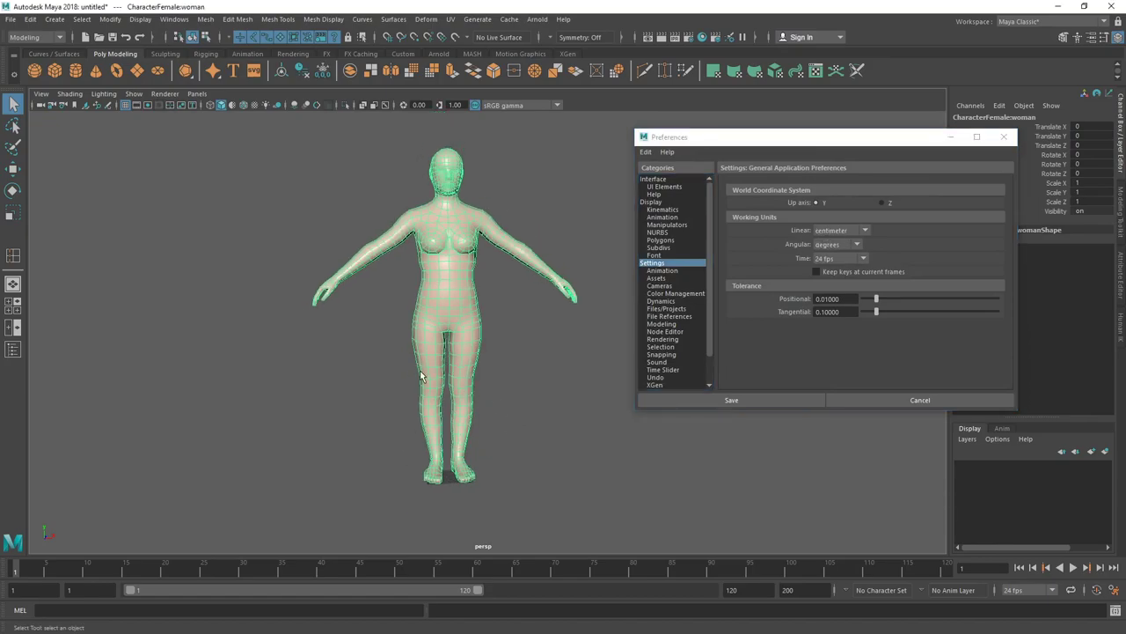
Switch to the front orthographic view and frame the figure's feet against the grid
key(space)
key(space)
alt+middle_drag(306, 453, 518, 519)
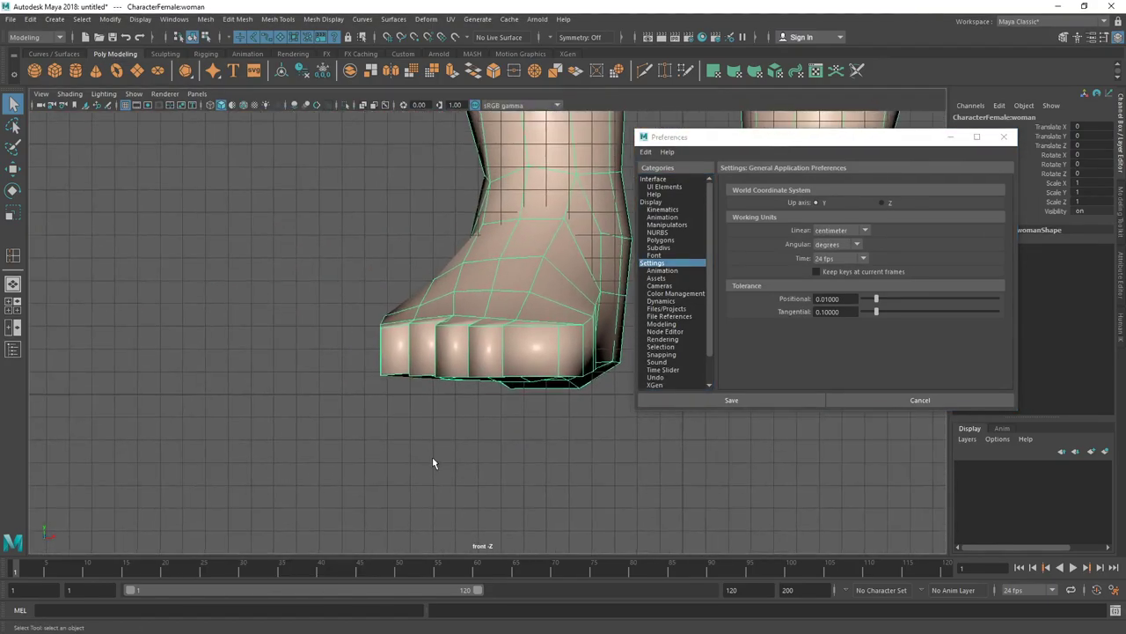
scroll(432, 459, down, 1)
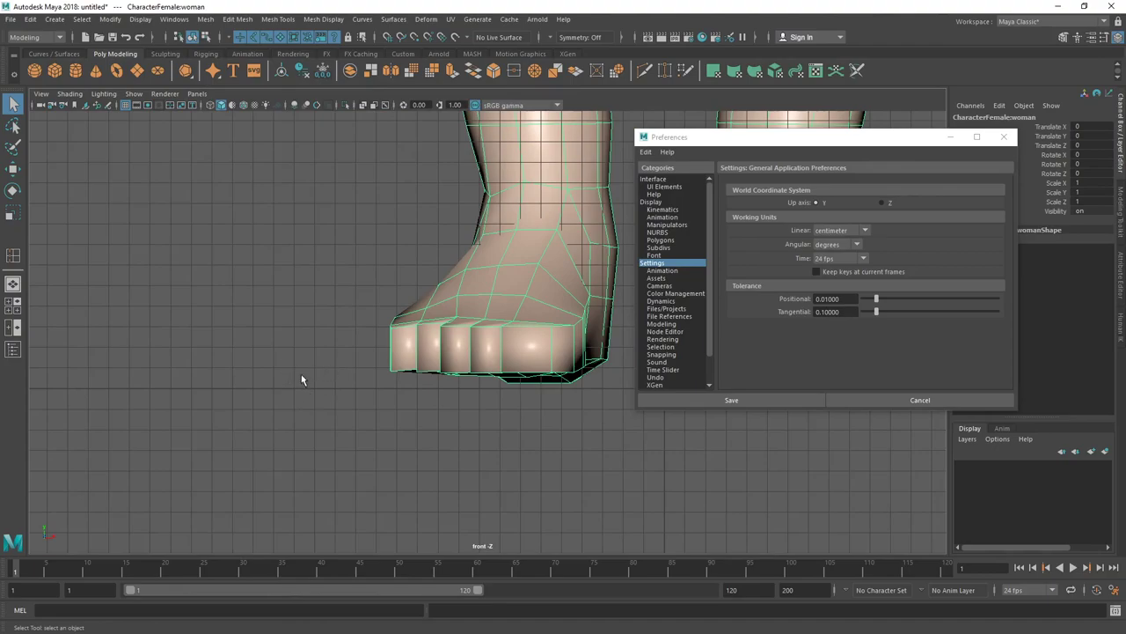
scroll(345, 392, down, 4)
alt+middle_drag(408, 305, 201, 416)
Set the linear working unit to foot
click(845, 231)
click(845, 231)
click(837, 284)
Examine the full figure's height against the grid squares in the front view
alt+right_drag(393, 385, 302, 331)
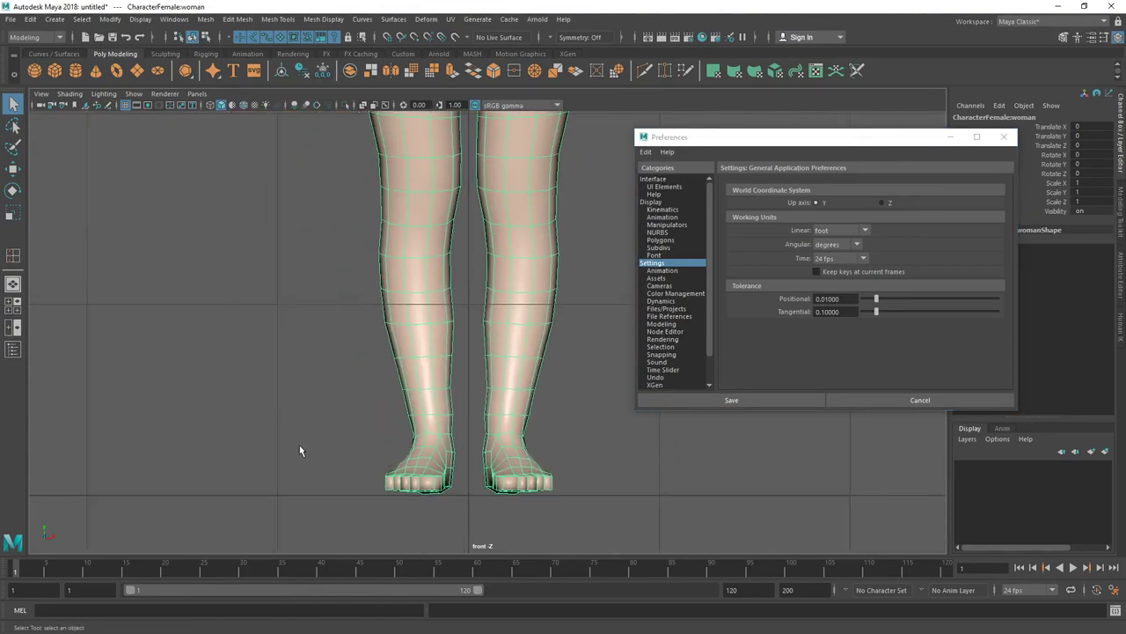
scroll(95, 229, down, 8)
alt+middle_drag(406, 242, 410, 311)
scroll(392, 265, down, 2)
alt+middle_drag(392, 265, 358, 331)
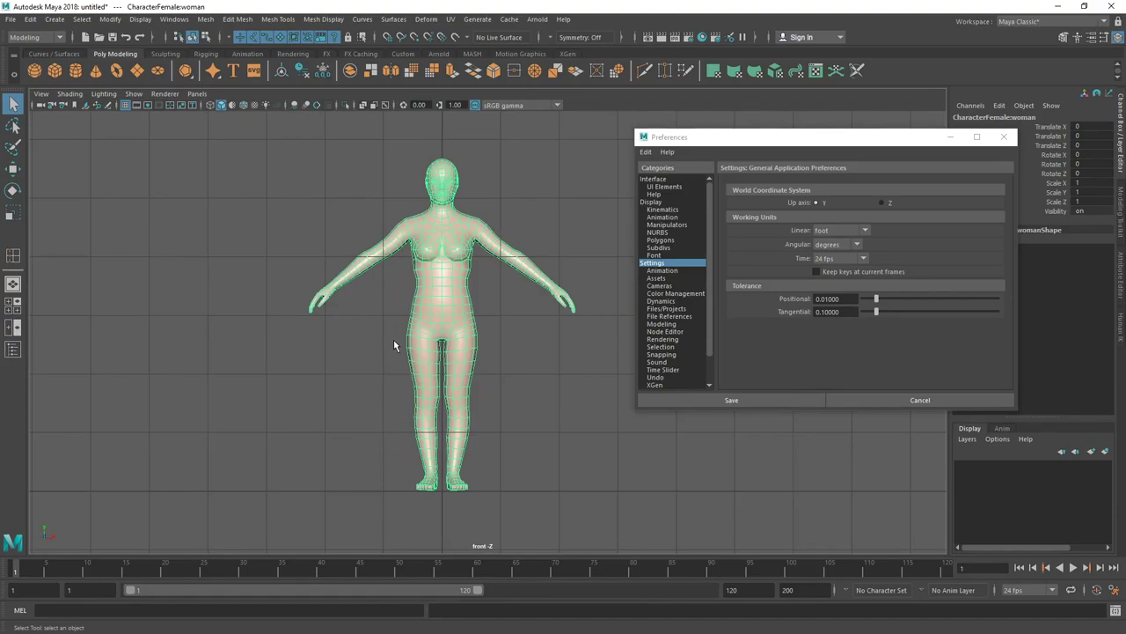
alt+middle_drag(403, 245, 395, 284)
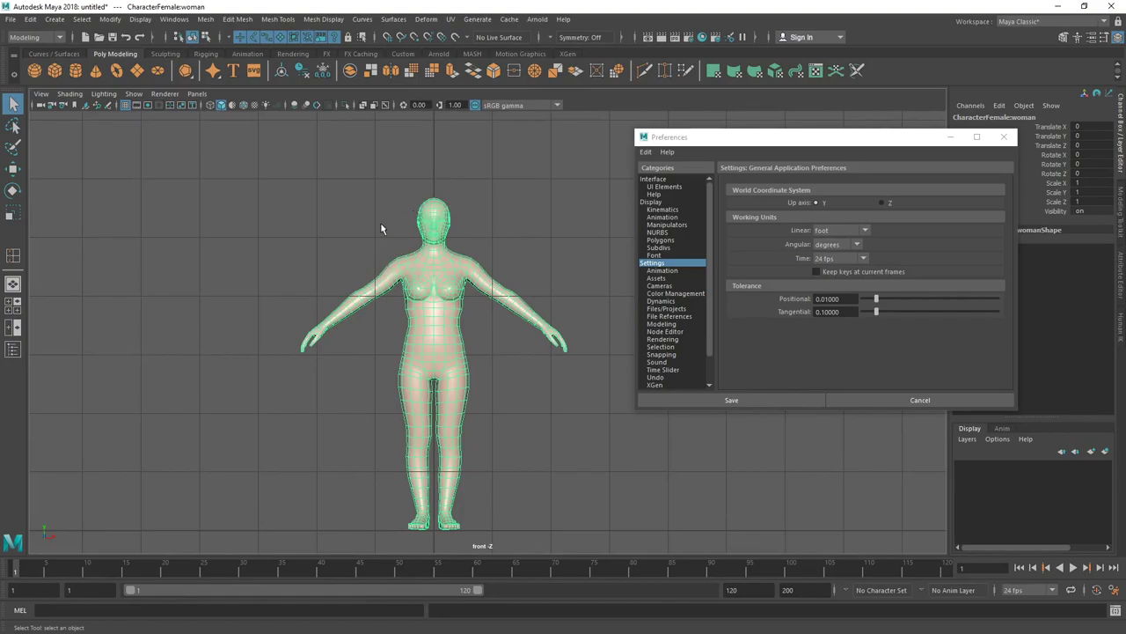
alt+middle_drag(541, 451, 493, 421)
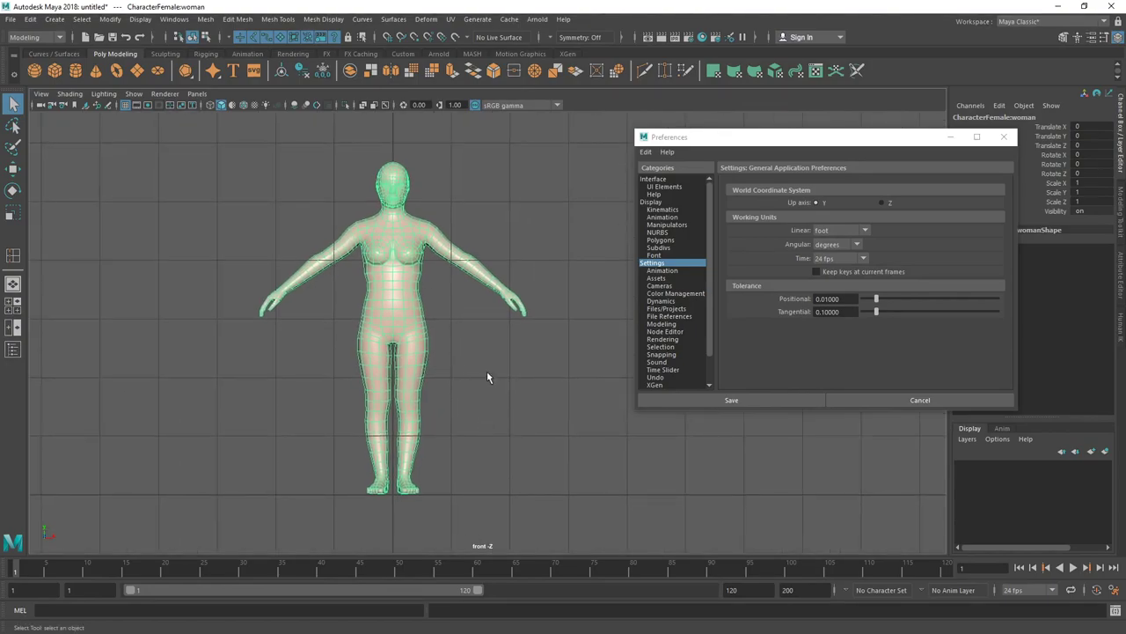
scroll(492, 382, down, 1)
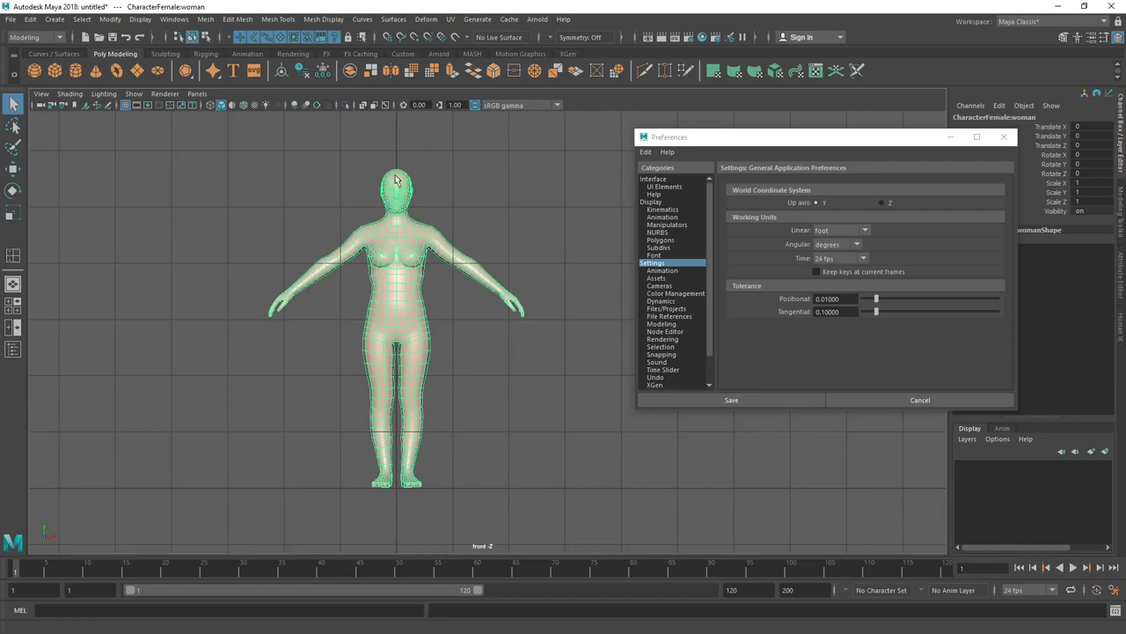
scroll(408, 317, up, 2)
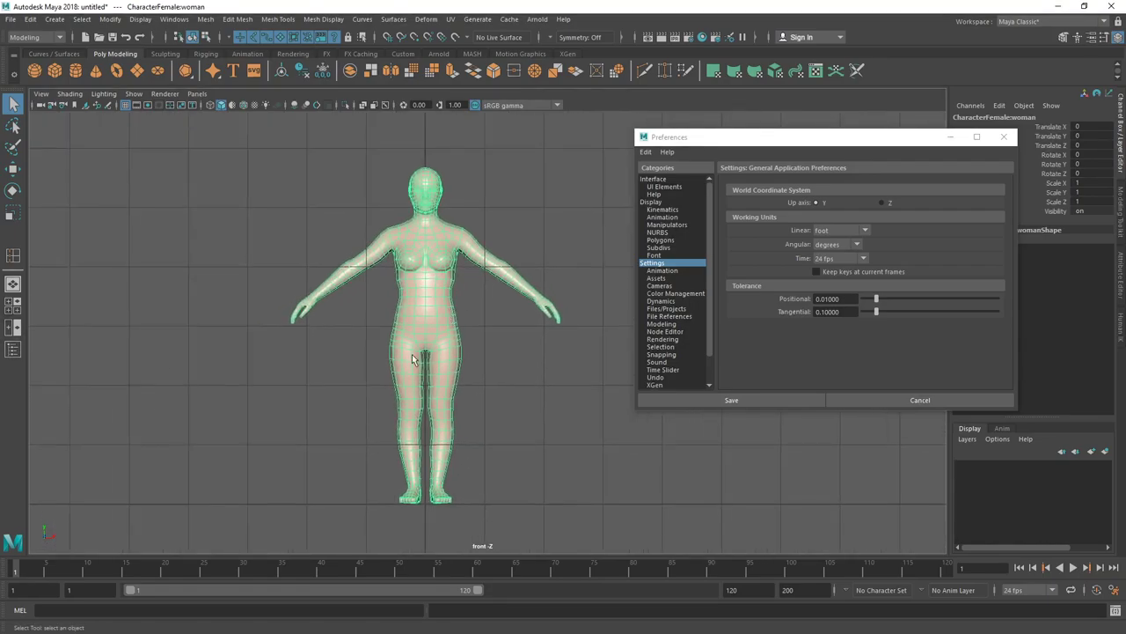
alt+middle_drag(493, 387, 470, 413)
alt+middle_drag(464, 373, 448, 318)
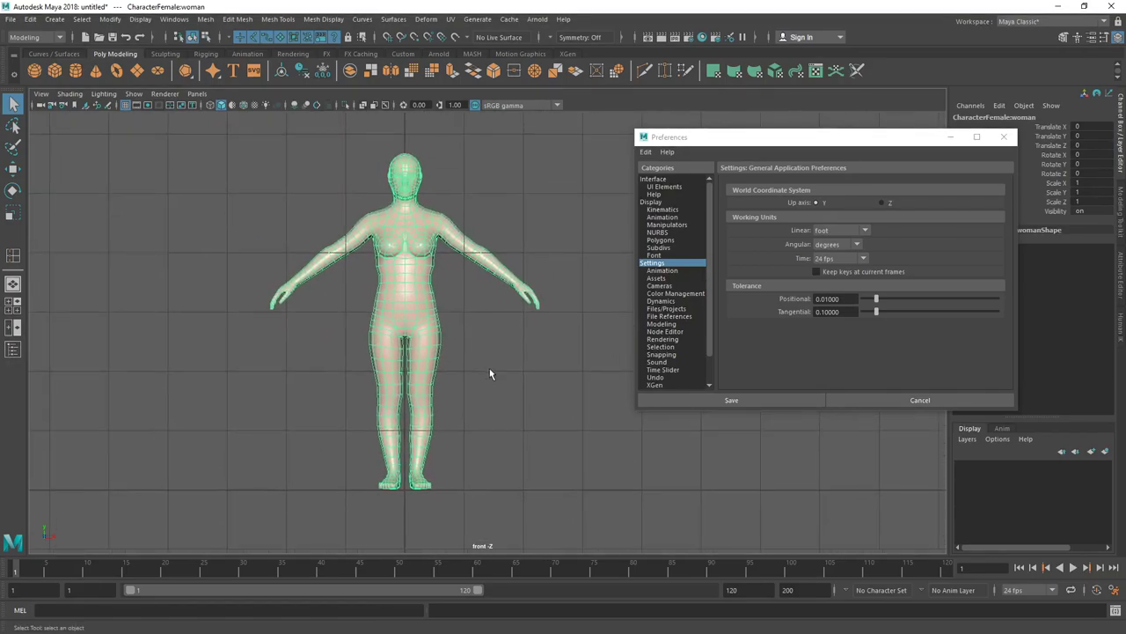
Set the linear working unit to centimeter
scroll(489, 367, down, 2)
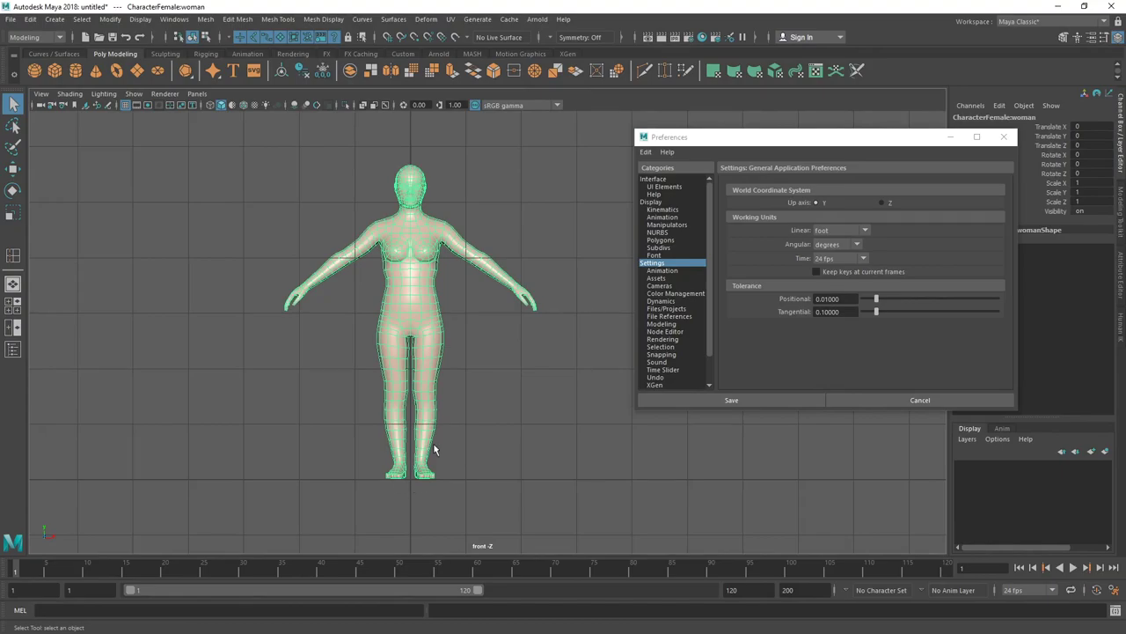
scroll(476, 418, down, 2)
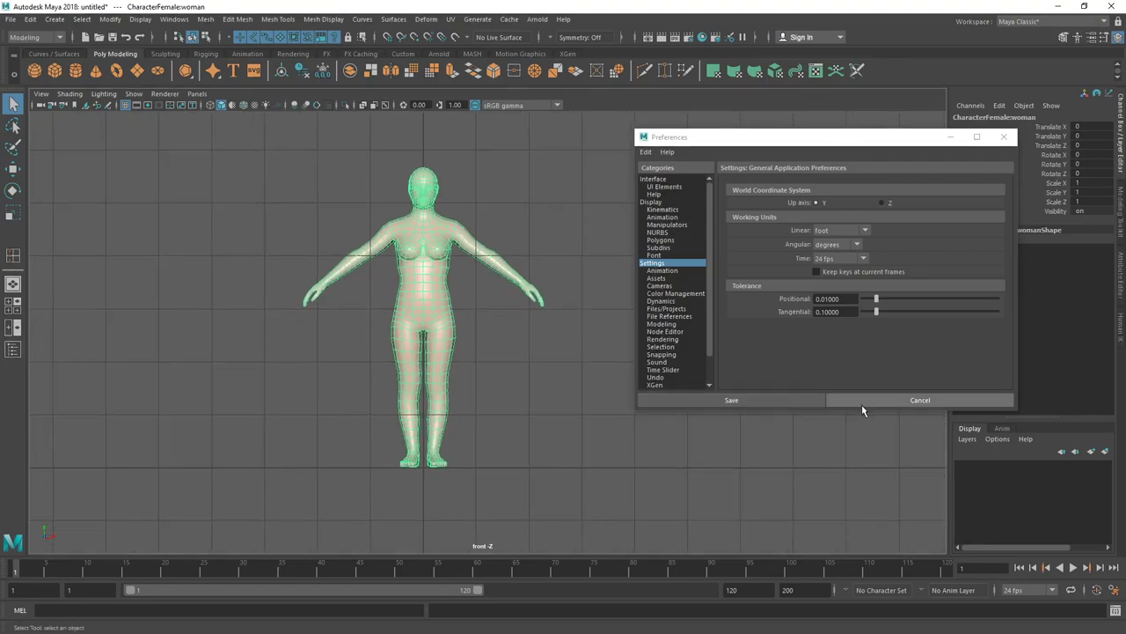
click(828, 230)
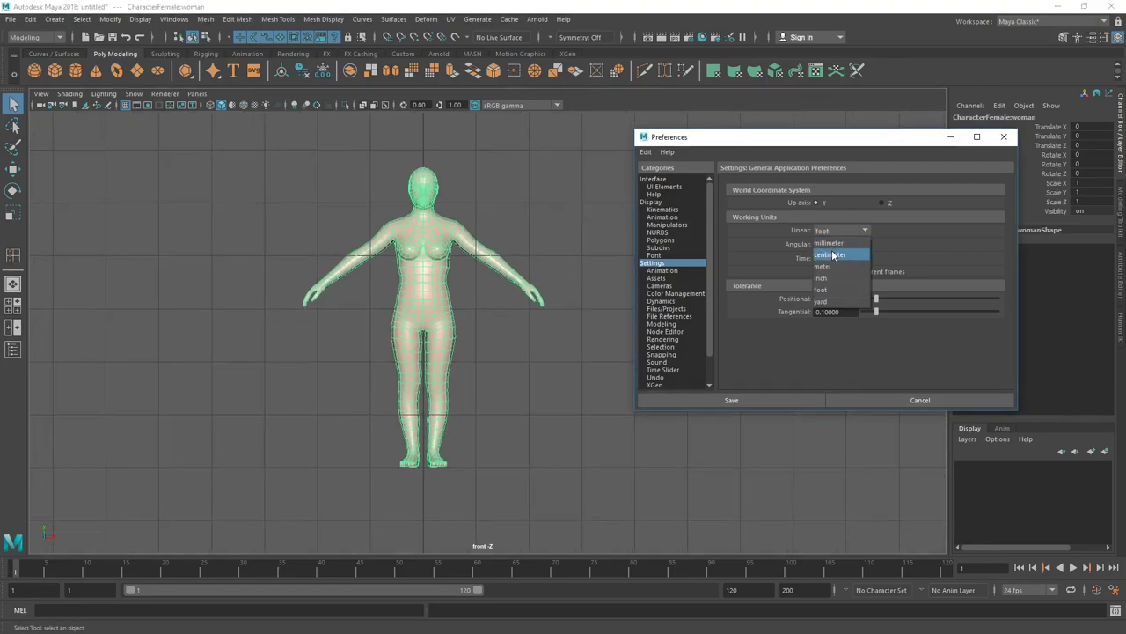
click(834, 255)
Examine the figure's size against the centimeter grid in the front view
alt+right_drag(536, 340, 492, 359)
alt+middle_drag(492, 359, 518, 331)
alt+right_drag(518, 331, 612, 428)
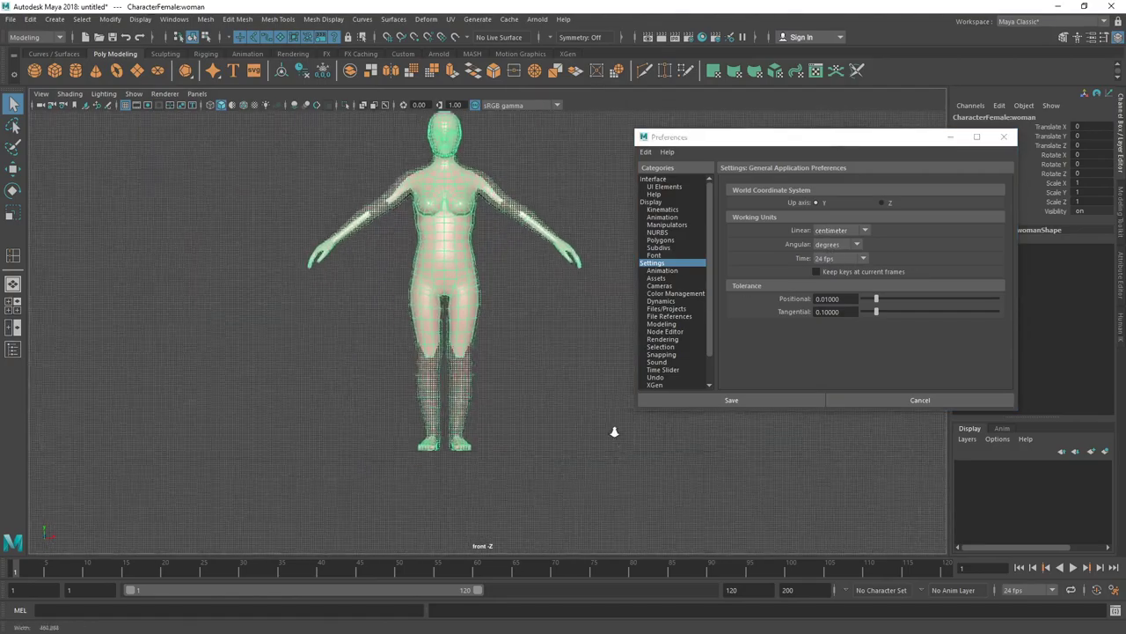
scroll(503, 379, up, 5)
alt+middle_drag(503, 377, 507, 402)
scroll(534, 384, down, 2)
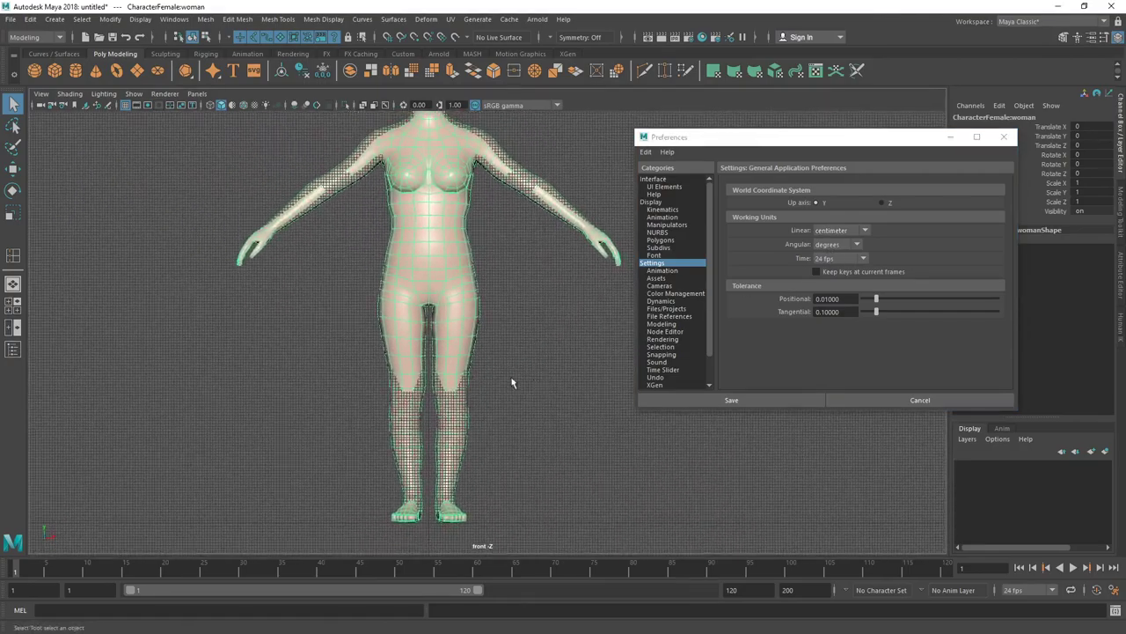
scroll(504, 373, down, 1)
Dismiss the Preferences and return to the perspective view with the whole figure in frame
click(876, 403)
key(space)
drag(631, 410, 637, 378)
scroll(616, 382, down, 2)
mouse_move(555, 378)
alt+mouse_down()
mouse_move(530, 377)
mouse_move(563, 387)
mouse_move(570, 403)
mouse_move(541, 395)
alt+mouse_up()
scroll(572, 391, up, 2)
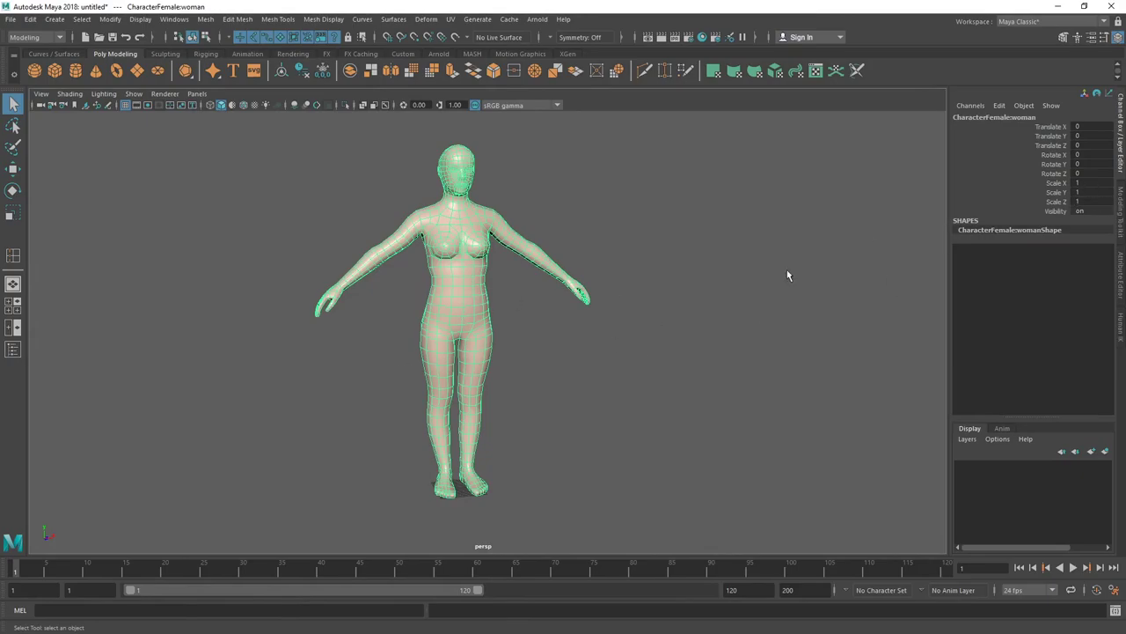
Set the female mesh's Scale X, Y and Z to 0.1
drag(1091, 182, 1091, 198)
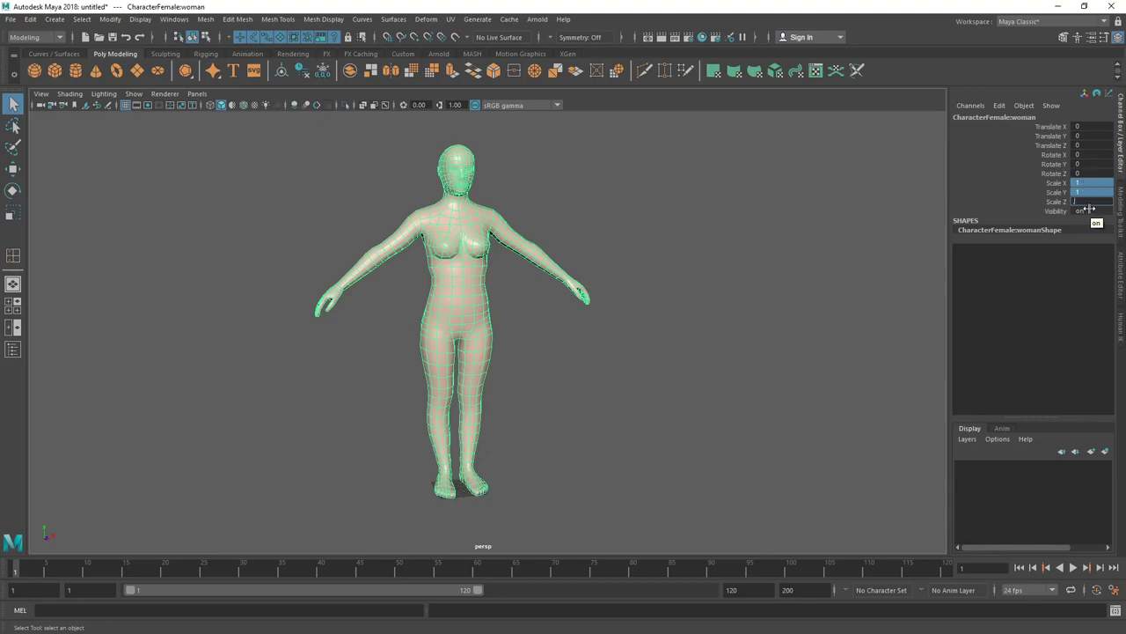
text(0.1)
key(Return)
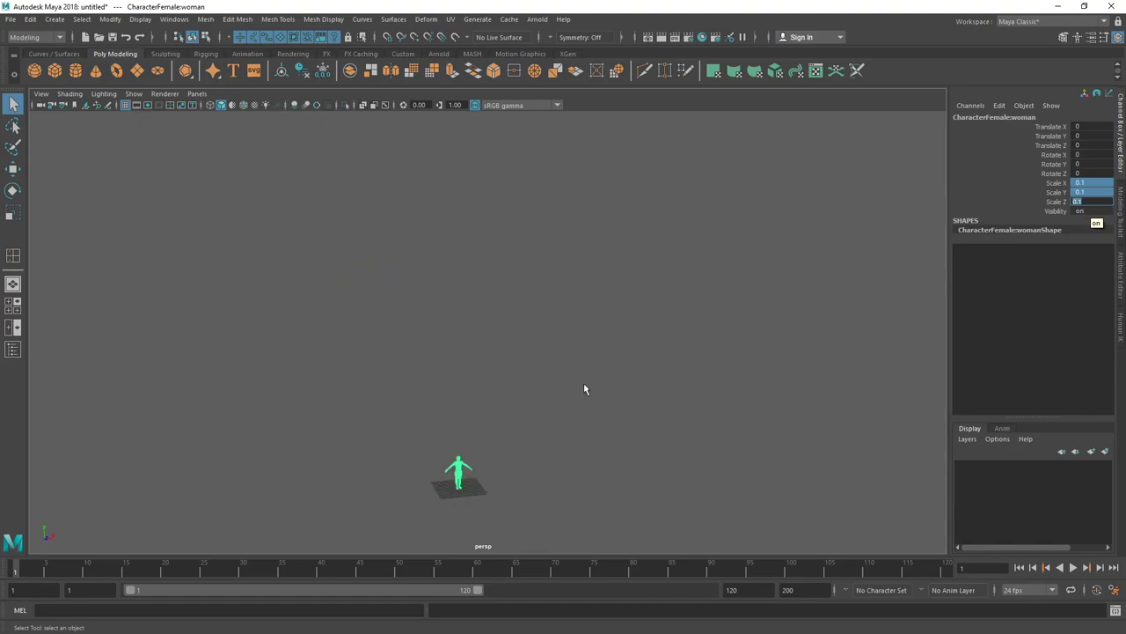
Examine the scaled-down figure standing on the grid from several angles in the perspective view
alt+right_drag(487, 412, 528, 473)
alt+middle_drag(528, 473, 585, 319)
alt+right_drag(584, 318, 760, 486)
alt+middle_drag(668, 441, 612, 377)
alt+drag(612, 377, 611, 422)
alt+right_drag(611, 422, 627, 493)
alt+middle_drag(626, 493, 616, 437)
alt+drag(503, 457, 550, 391)
alt+drag(520, 342, 563, 391)
alt+drag(535, 164, 601, 361)
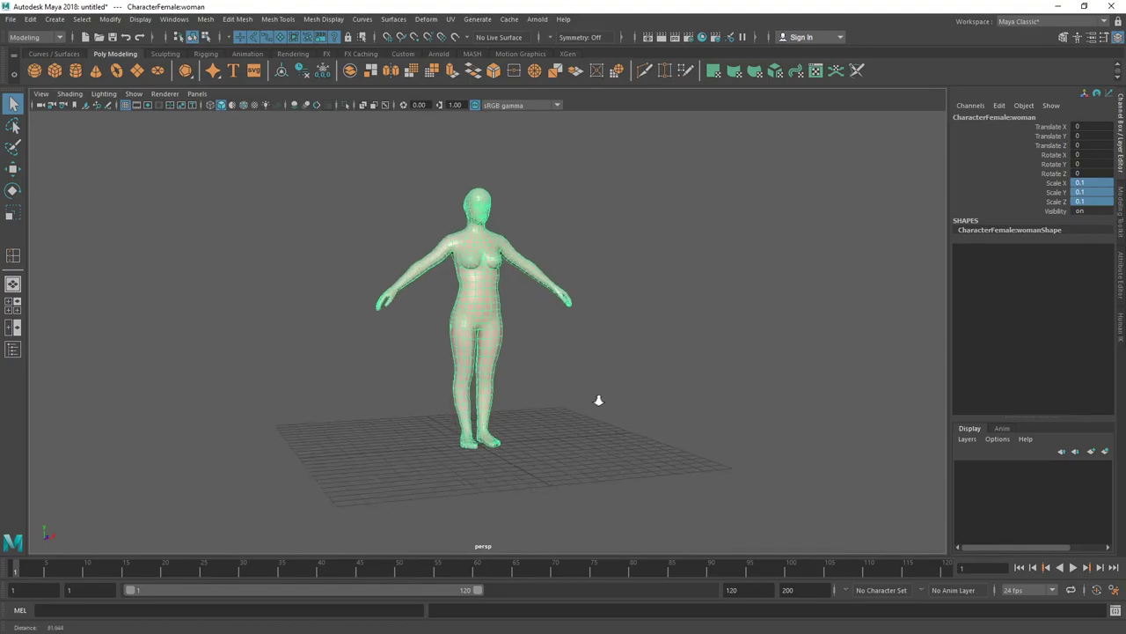
Deselect the figure, then create a polygon cube at the origin and show it in the front view
click(587, 387)
key(space)
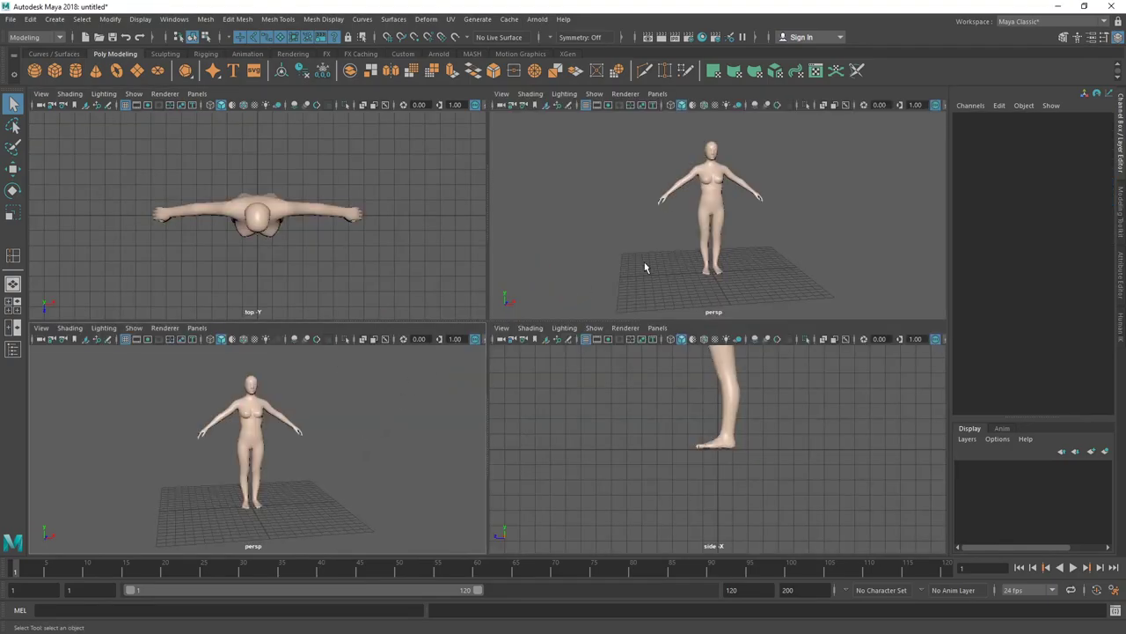
key(space)
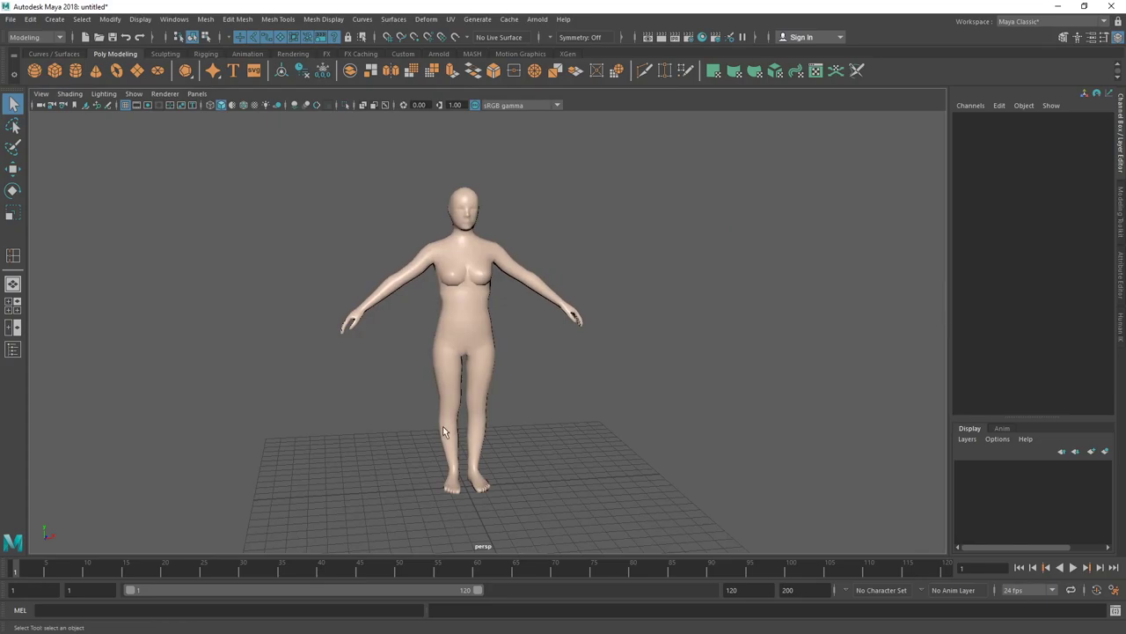
click(54, 71)
key(space)
key(space)
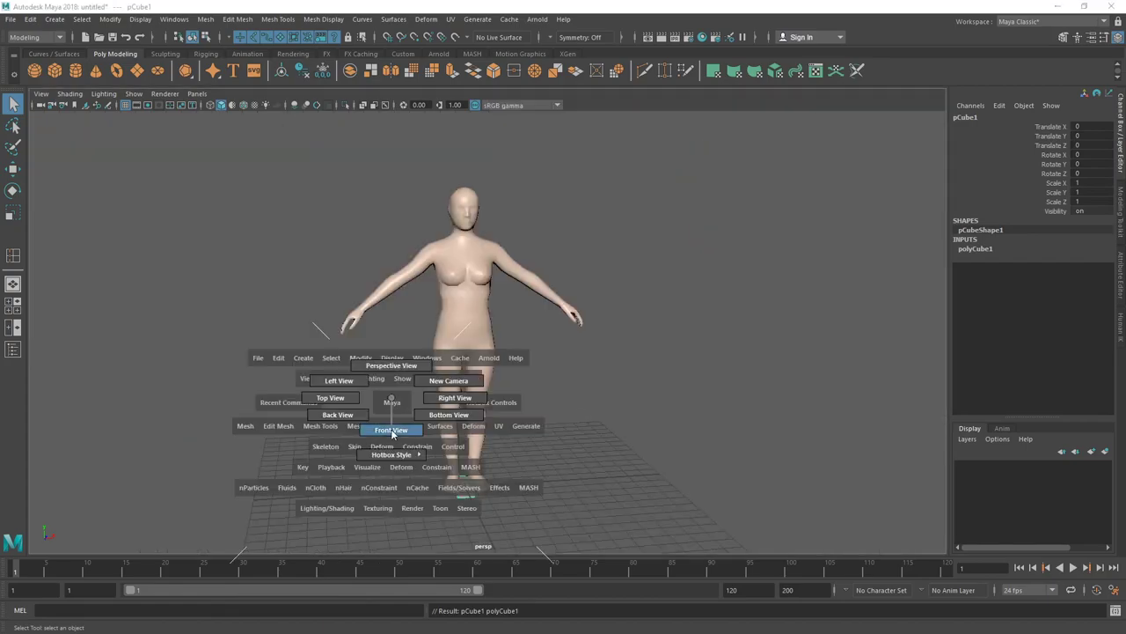
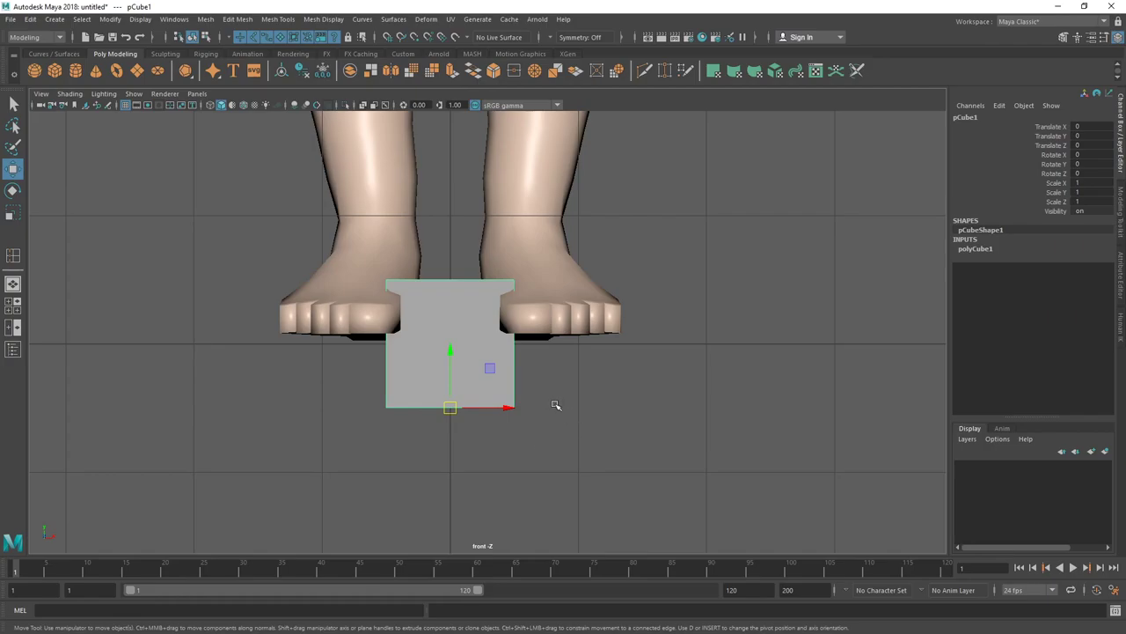
Compare the full figure's height with the one-unit cube and the grid squares in the front view
scroll(602, 404, down, 5)
alt+middle_drag(633, 390, 571, 462)
scroll(453, 391, down, 2)
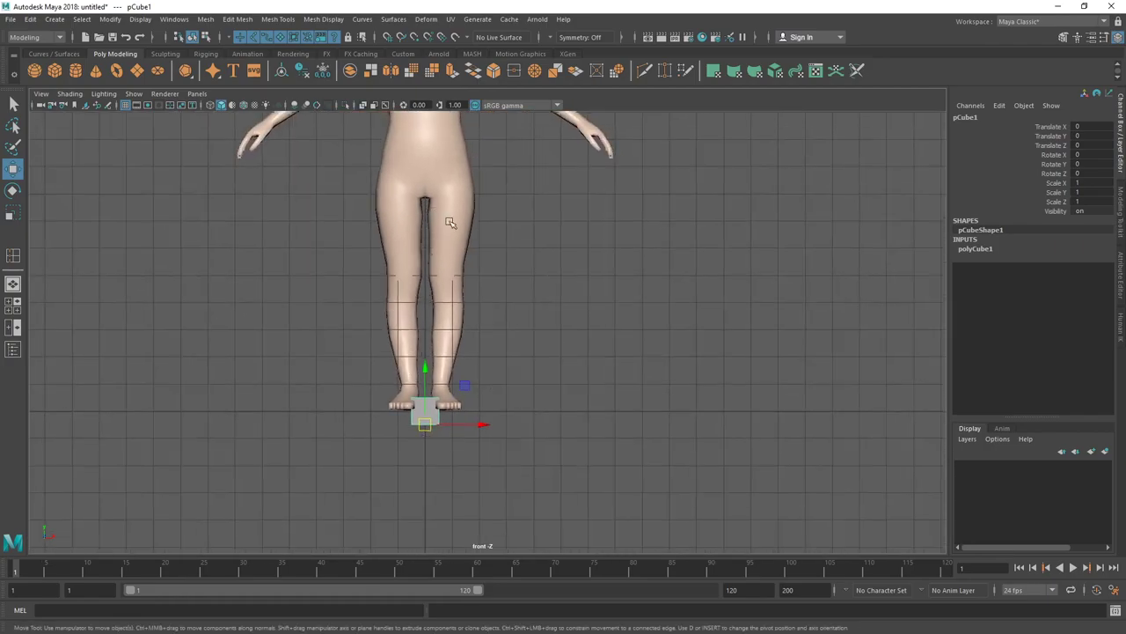
alt+middle_drag(638, 297, 641, 449)
alt+right_drag(641, 450, 563, 441)
alt+middle_drag(561, 440, 504, 487)
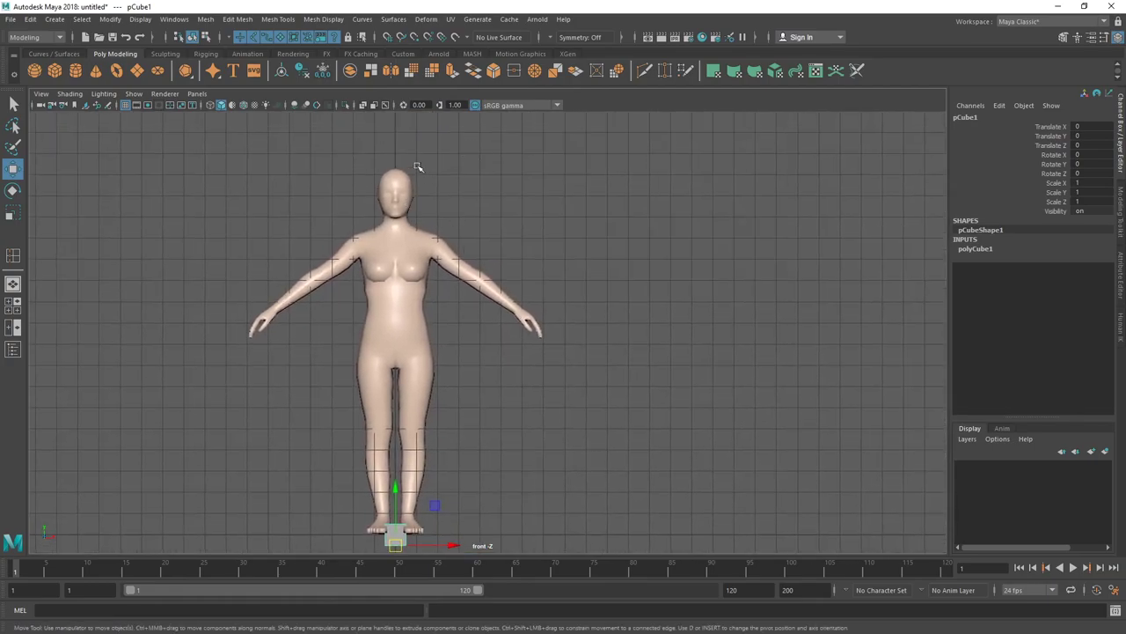
alt+right_drag(632, 445, 541, 427)
mouse_move(542, 427)
alt+middle_down()
mouse_move(532, 400)
mouse_move(534, 425)
alt+middle_up()
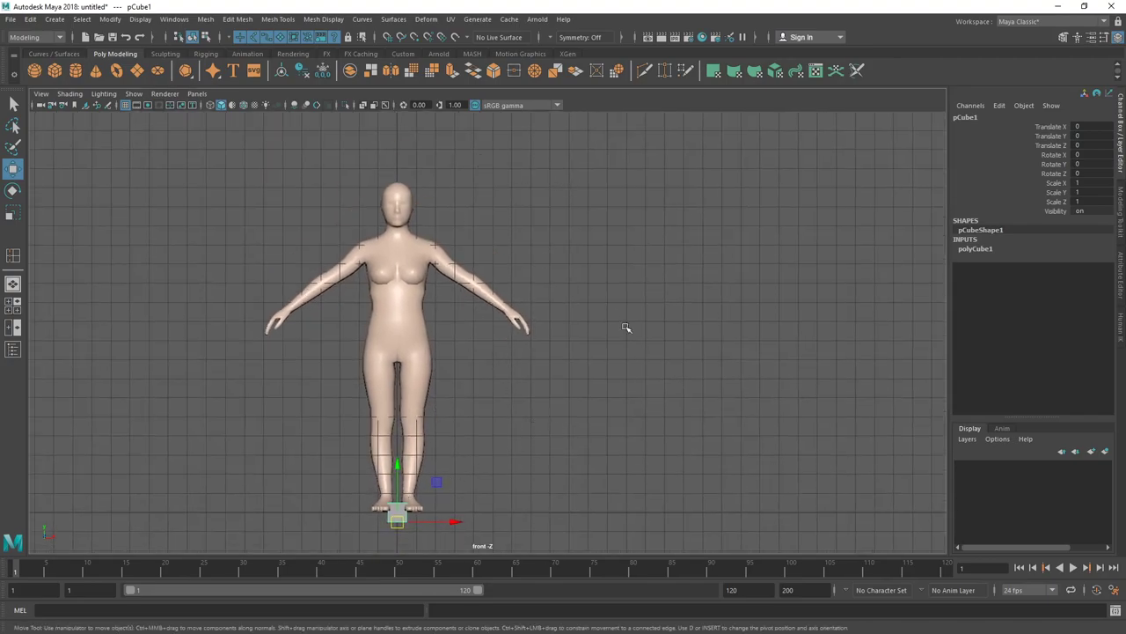
alt+middle_drag(610, 315, 609, 325)
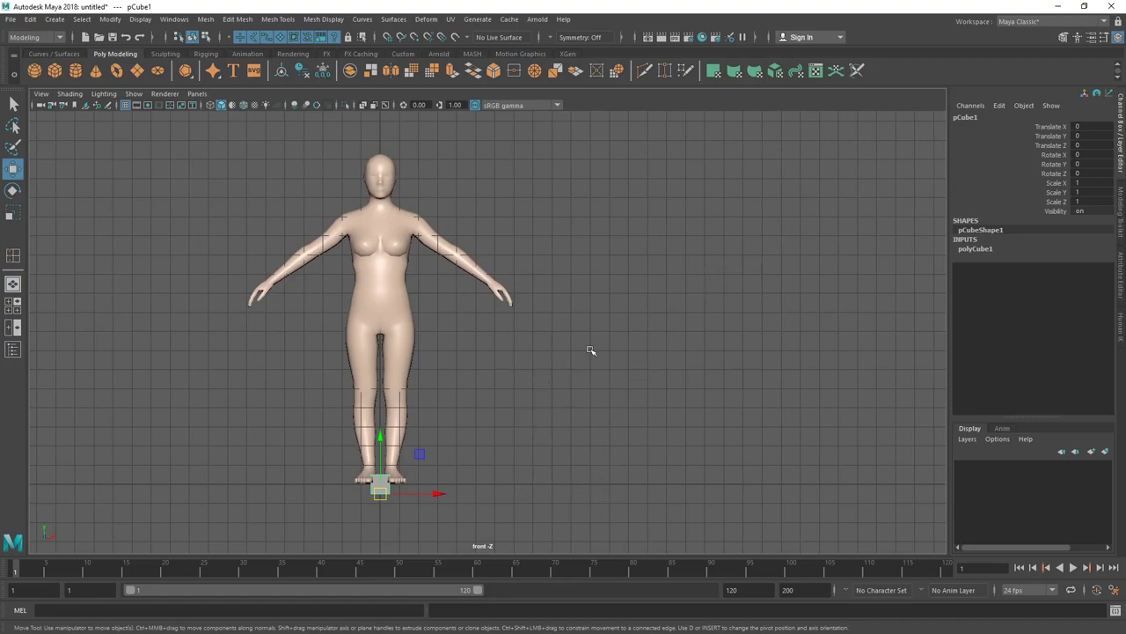
alt+middle_drag(603, 327, 602, 328)
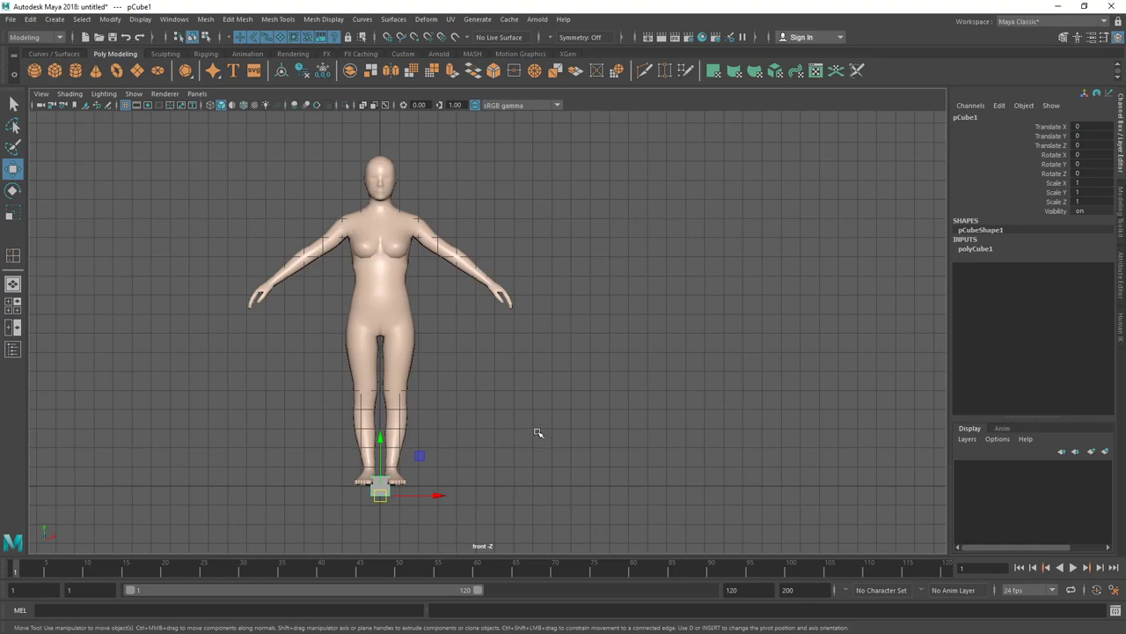
alt+middle_drag(475, 458, 505, 445)
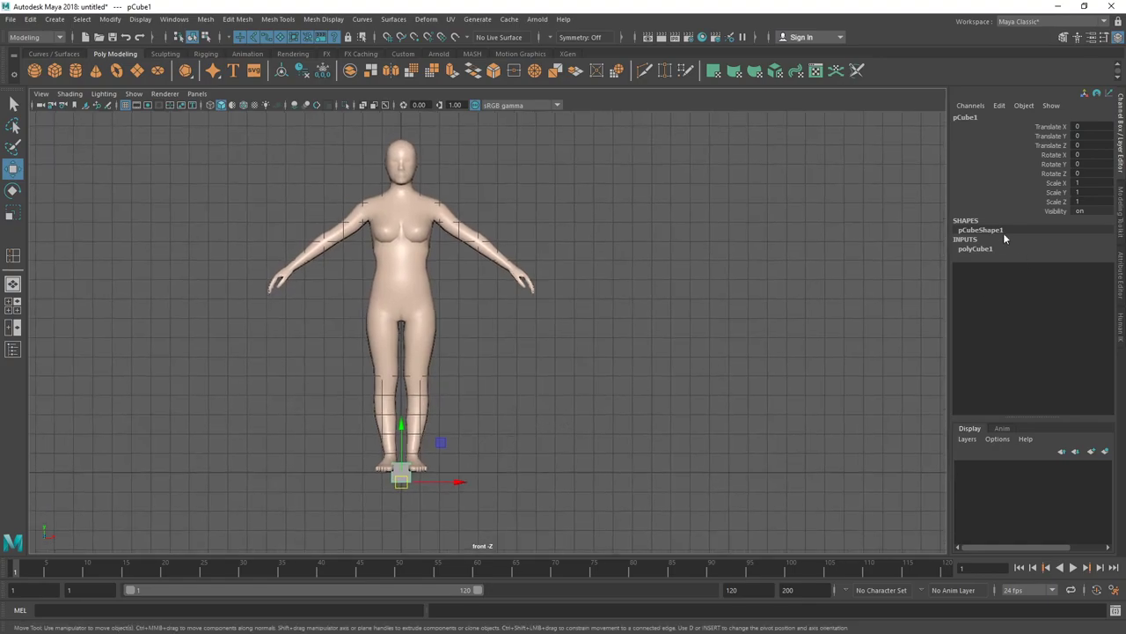
Set the cube's Scale Y to 18.288 to make it a tall height reference
double_click(1092, 194)
key(Return)
scroll(349, 352, down, 1)
alt+middle_drag(395, 414, 386, 446)
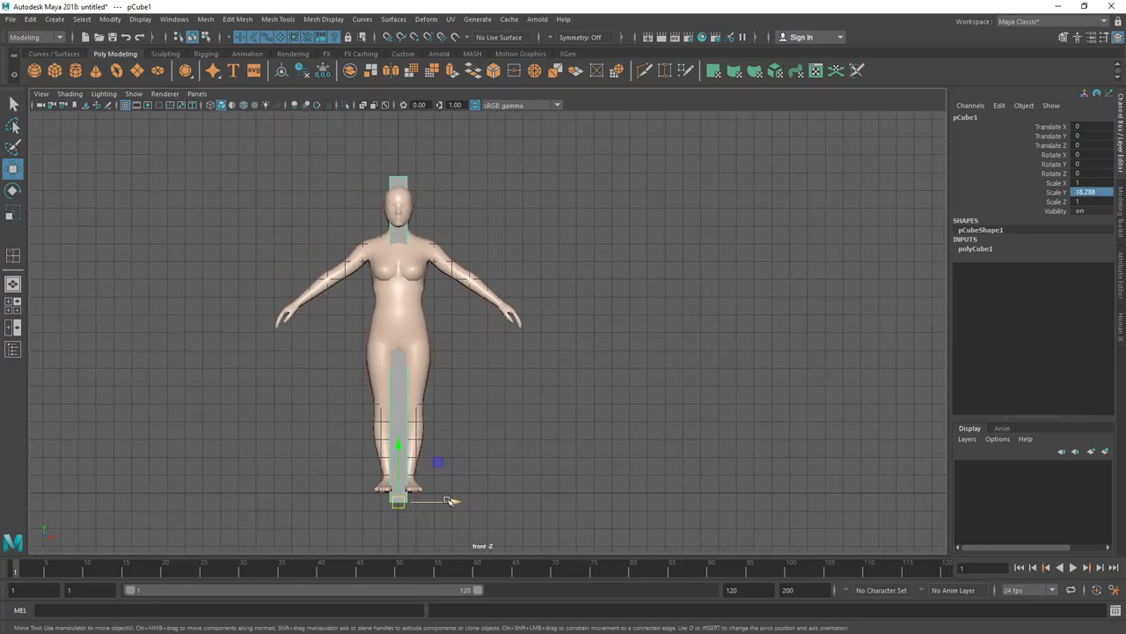
Raise the stretched cube to Translate Y 0.5 so its base snaps to the ground line at the figure's feet
alt+middle_drag(478, 493, 511, 401)
alt+right_drag(519, 422, 783, 564)
alt+middle_drag(557, 480, 662, 405)
alt+right_drag(343, 422, 440, 452)
scroll(440, 452, up, 2)
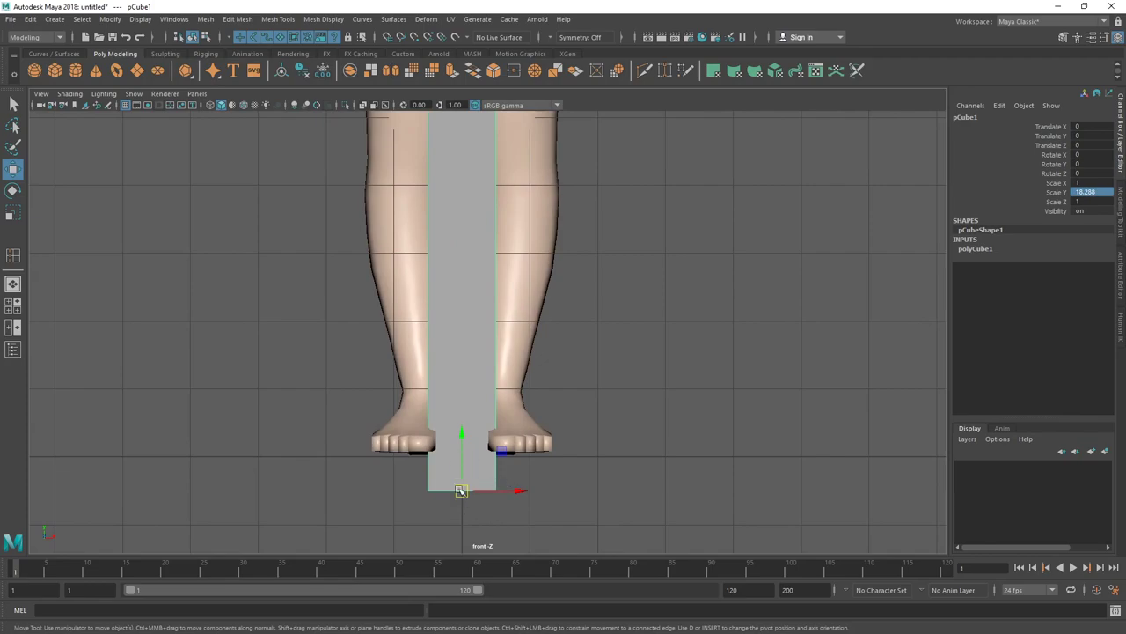
key(x)
key(d)
drag(463, 442, 454, 467)
alt+right_drag(684, 489, 425, 312)
alt+middle_drag(425, 312, 427, 427)
click(387, 38)
scroll(521, 389, up, 2)
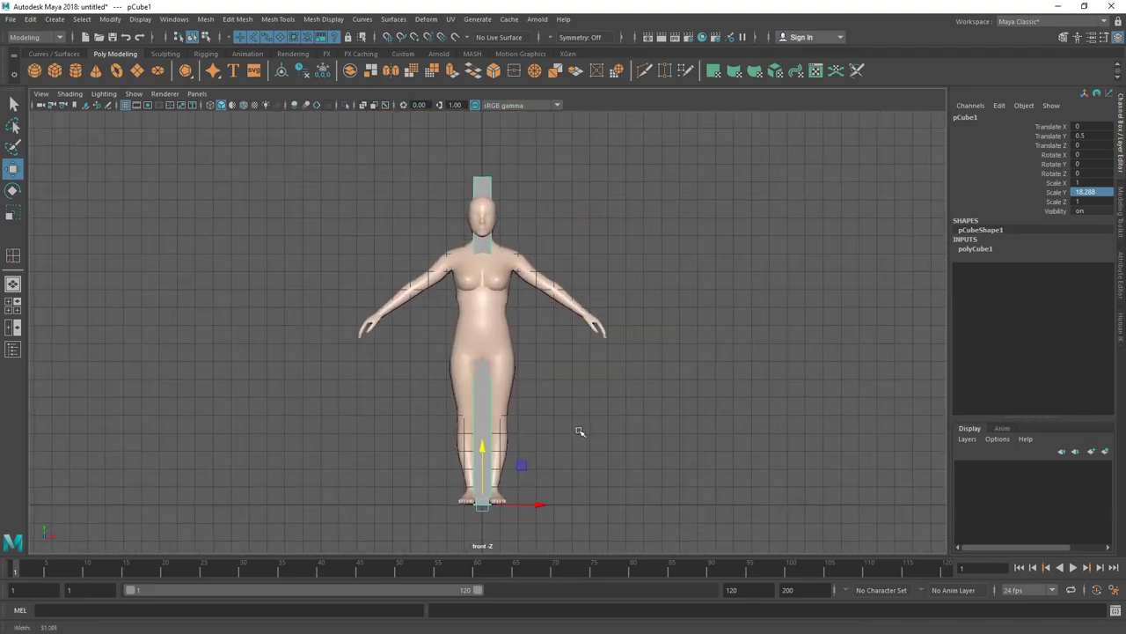
Compare the top of the reference cube with the top of the figure's head in the front view
scroll(580, 385, up, 2)
alt+right_drag(581, 386, 566, 417)
alt+middle_drag(555, 408, 553, 428)
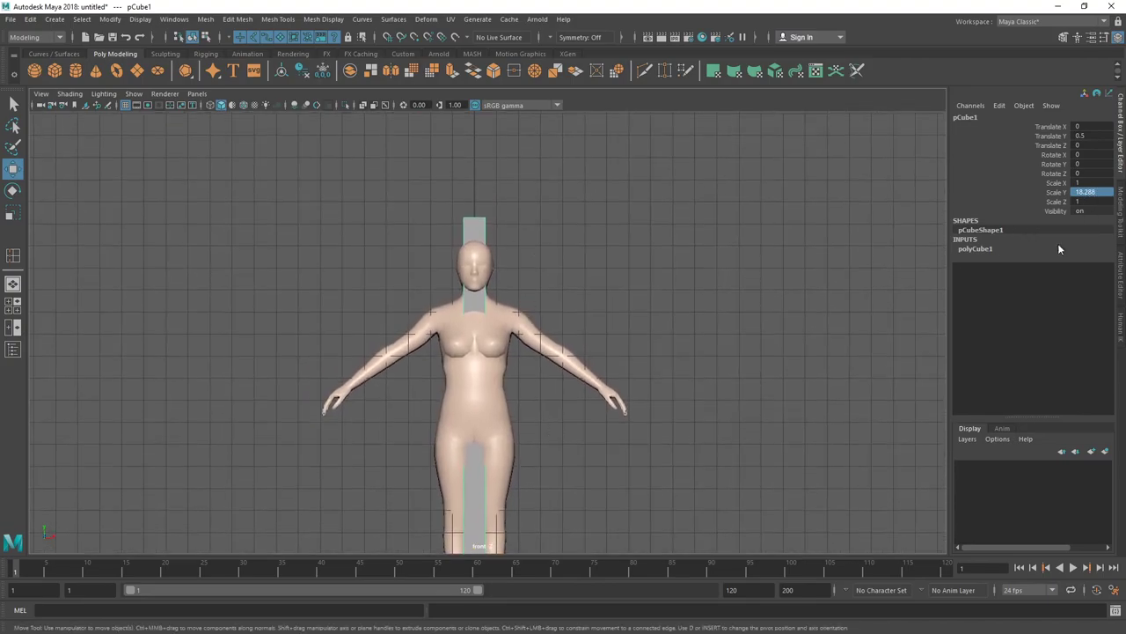
scroll(584, 296, down, 2)
scroll(528, 319, down, 3)
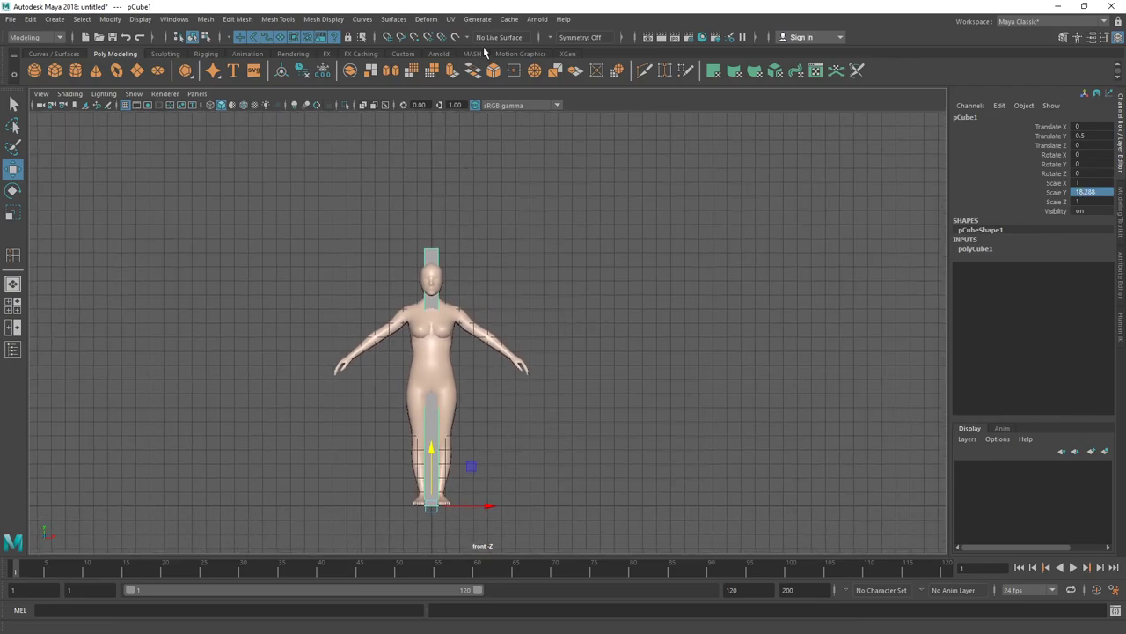
scroll(480, 294, down, 1)
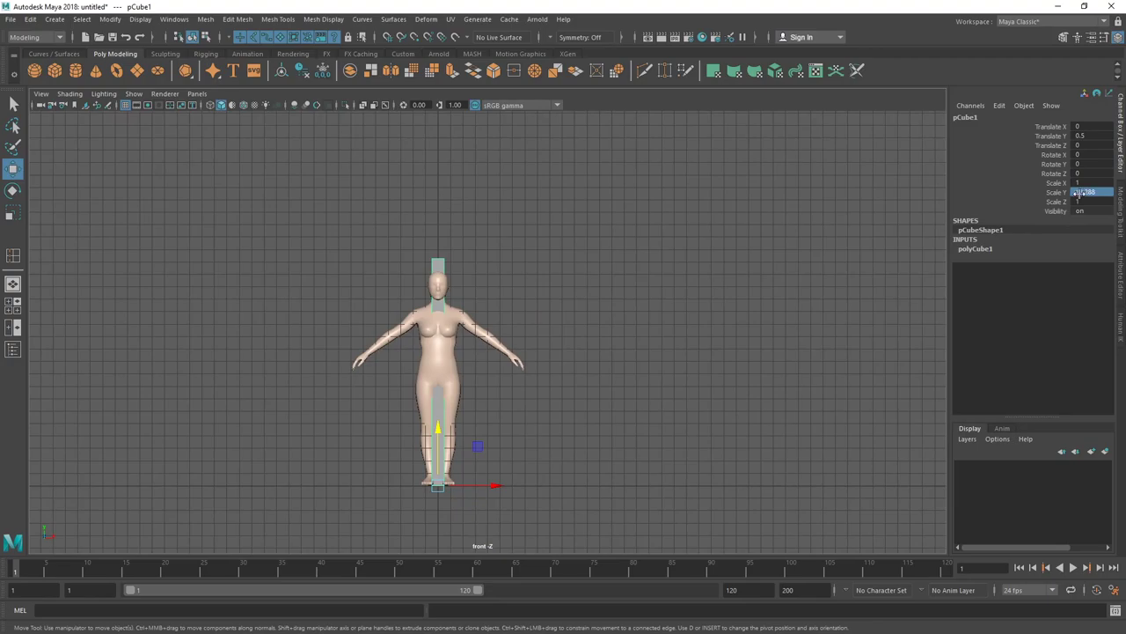
scroll(563, 428, up, 1)
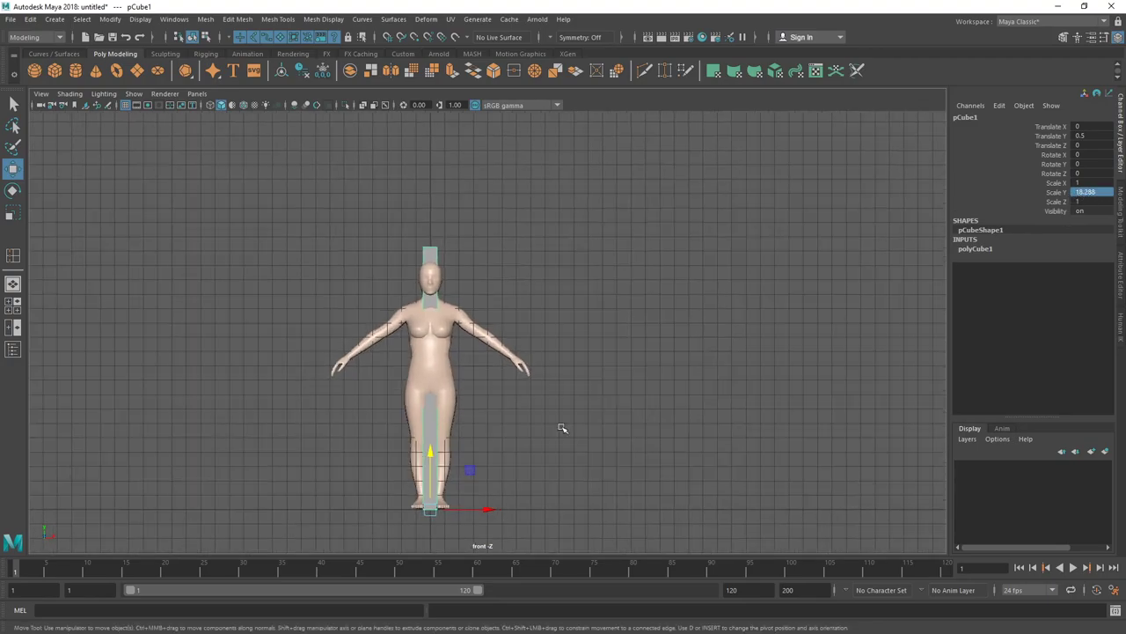
Move the reference cube sideways beside the figure, to about 4.69 in Translate X
alt+middle_drag(563, 428, 585, 440)
alt+right_drag(450, 304, 543, 387)
alt+middle_drag(543, 387, 563, 298)
alt+middle_drag(528, 462, 508, 480)
drag(509, 502, 596, 501)
key(q)
alt+middle_drag(542, 476, 550, 499)
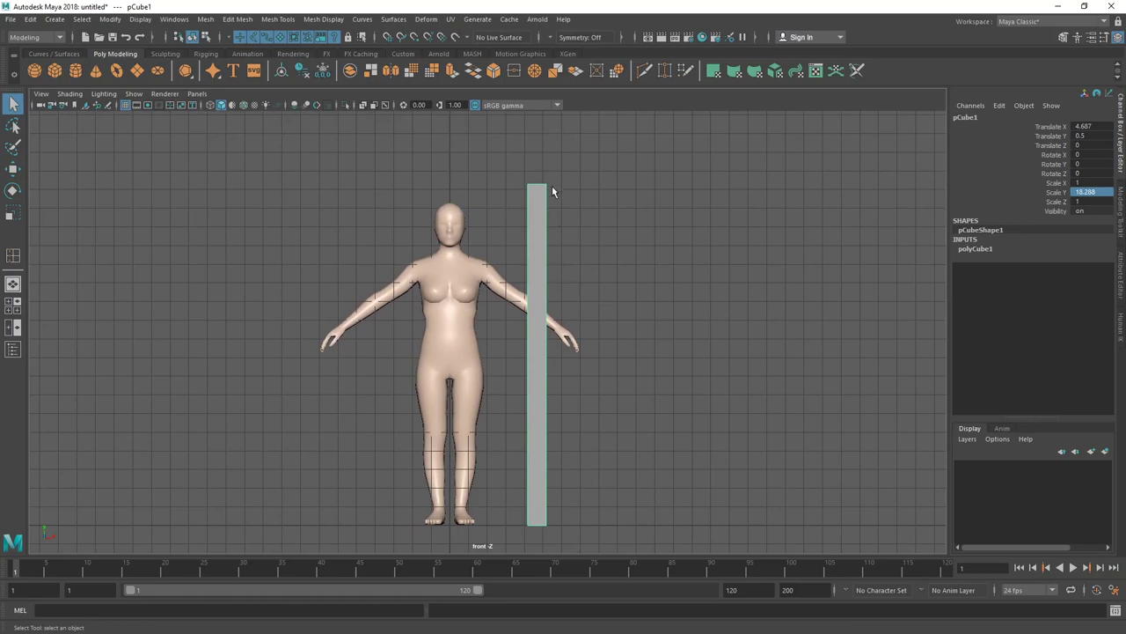
Move the reference cube back to the figure's centre line, at about -0.03 in Translate X
scroll(498, 124, down, 6)
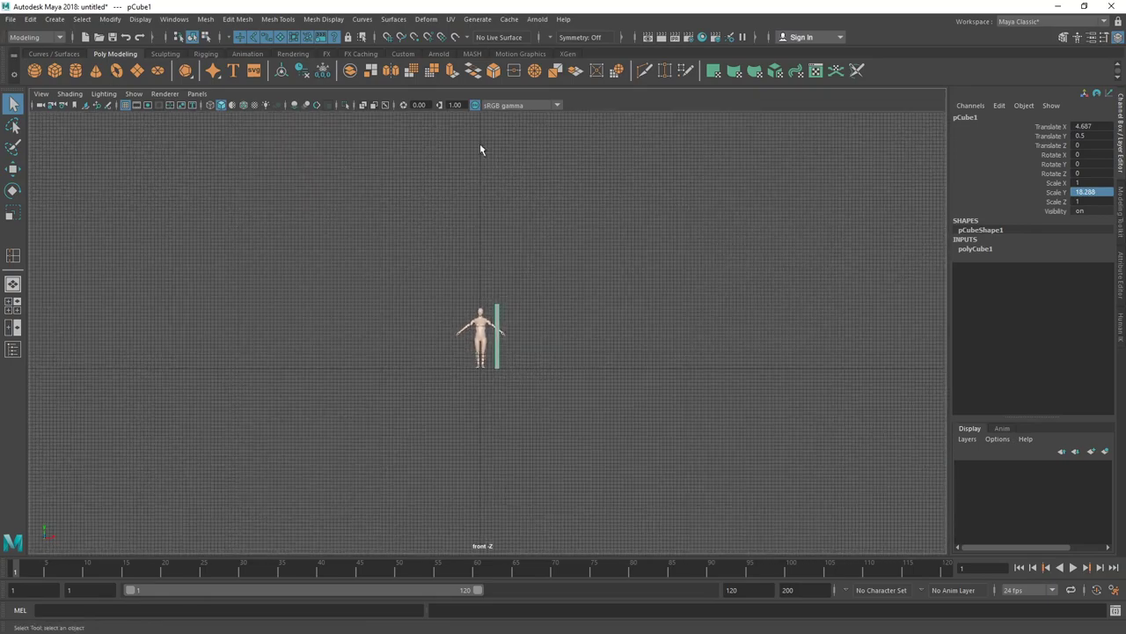
scroll(621, 386, up, 8)
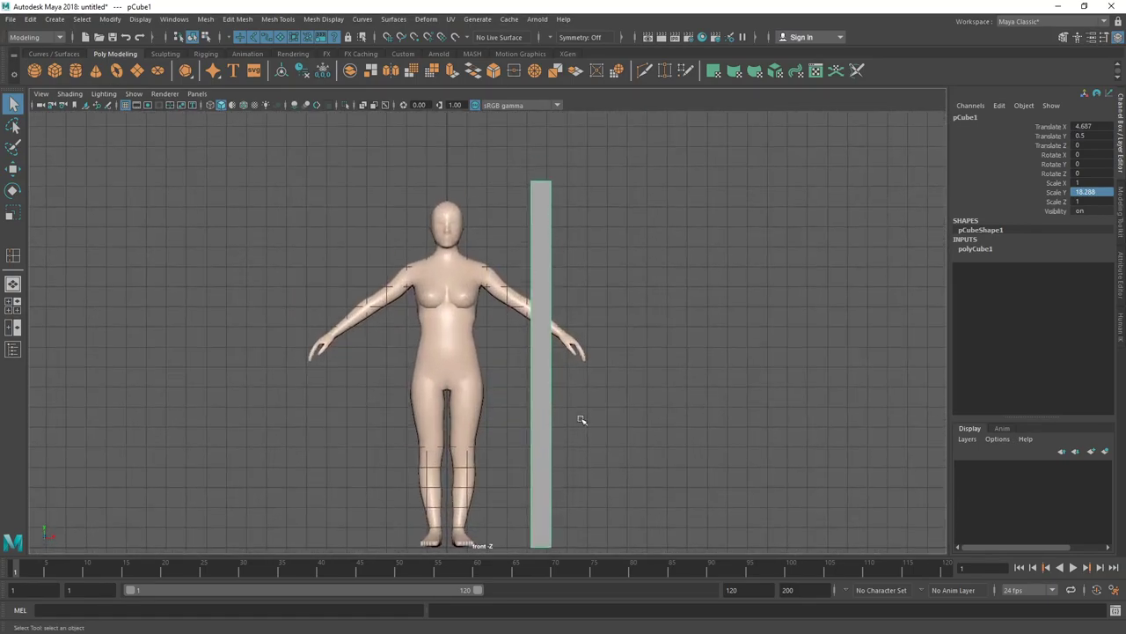
key(w)
drag(603, 547, 506, 546)
key(q)
scroll(606, 388, up, 3)
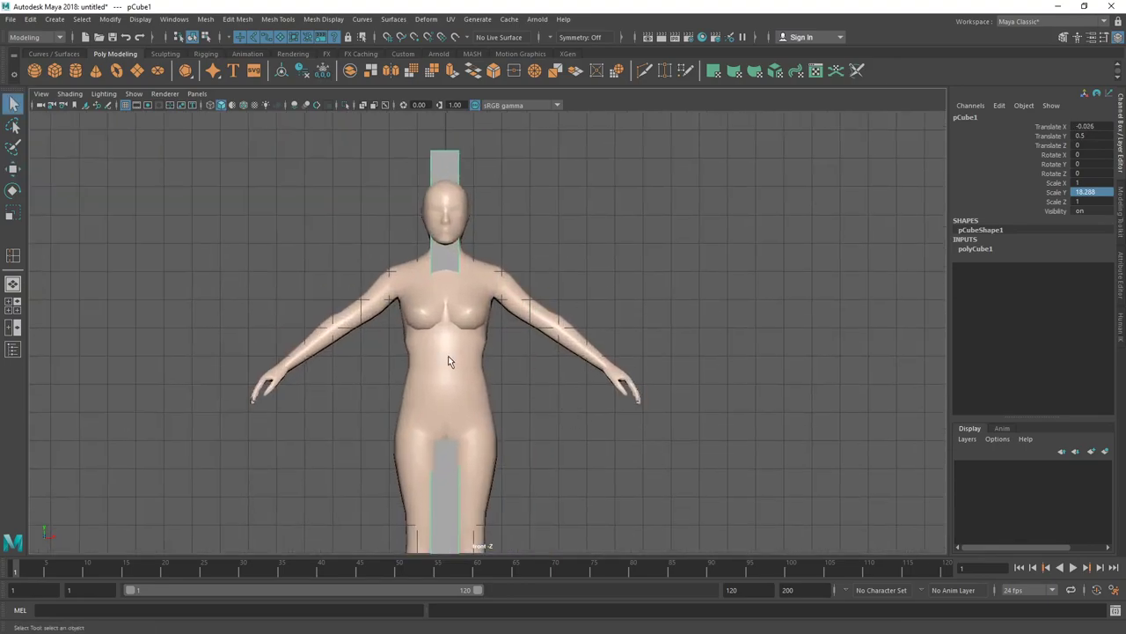
Select the female mesh and scale it up uniformly to about 0.105 towards the reference cube's height
click(449, 355)
key(f)
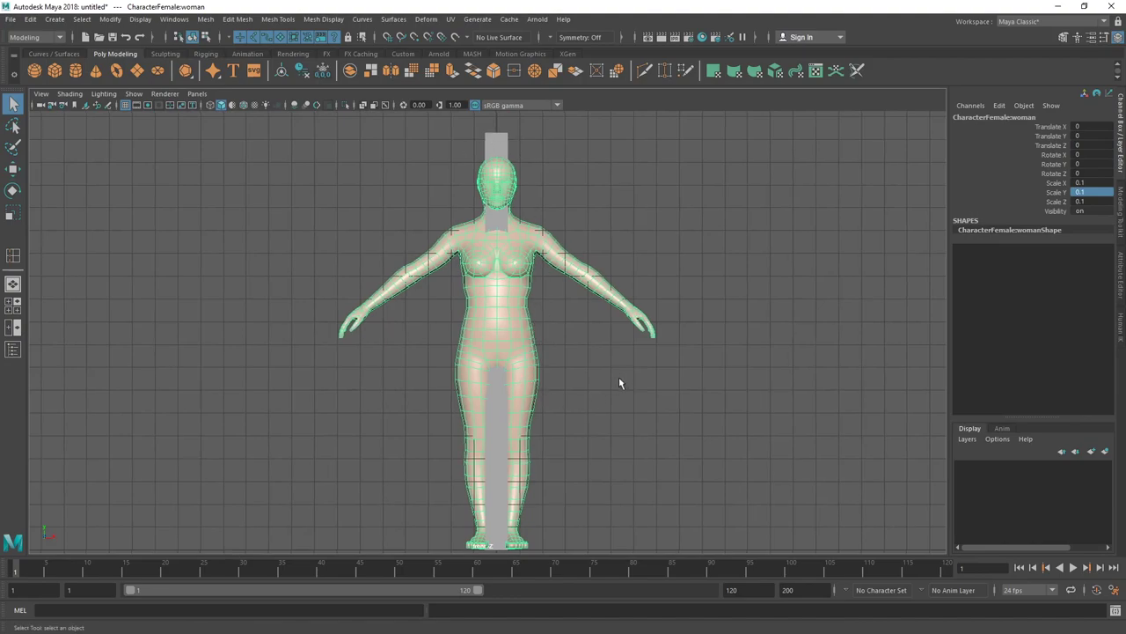
key(r)
alt+middle_drag(594, 432, 589, 386)
alt+middle_drag(589, 450, 576, 477)
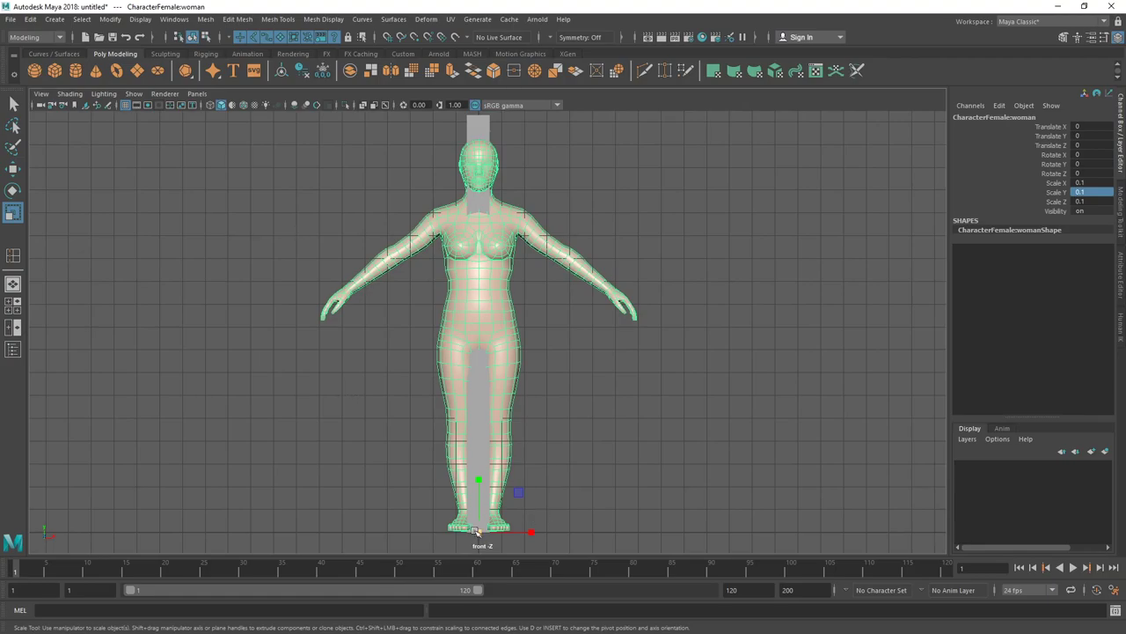
drag(476, 532, 502, 526)
Check the top of the enlarged figure's head closely against the top edge of the reference cube
alt+middle_drag(573, 392, 559, 590)
scroll(698, 459, up, 10)
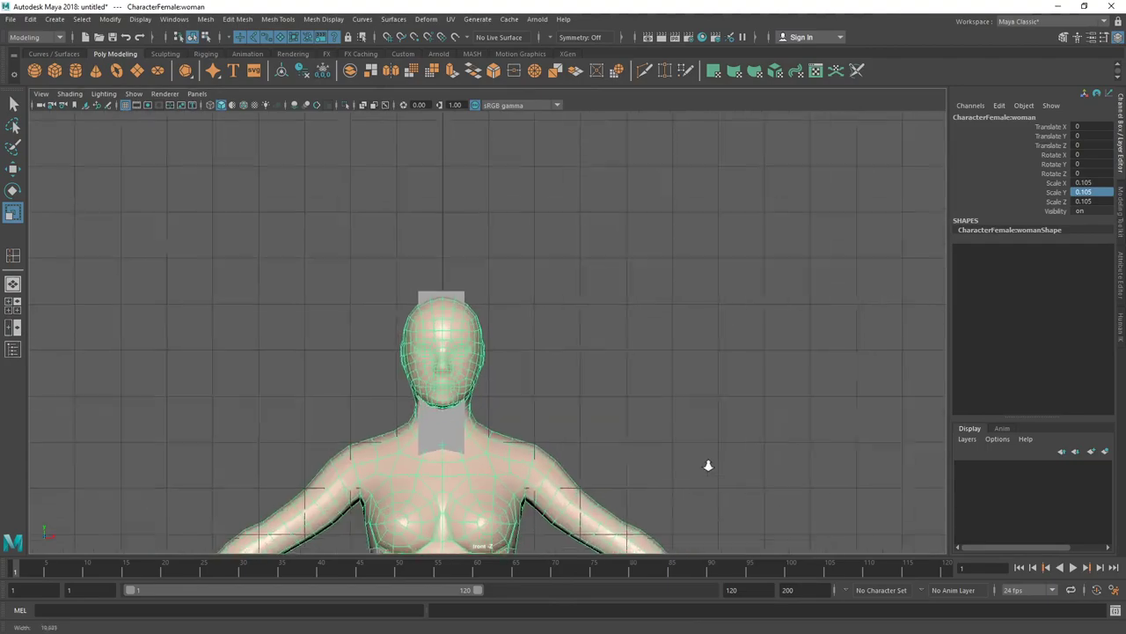
scroll(678, 467, up, 4)
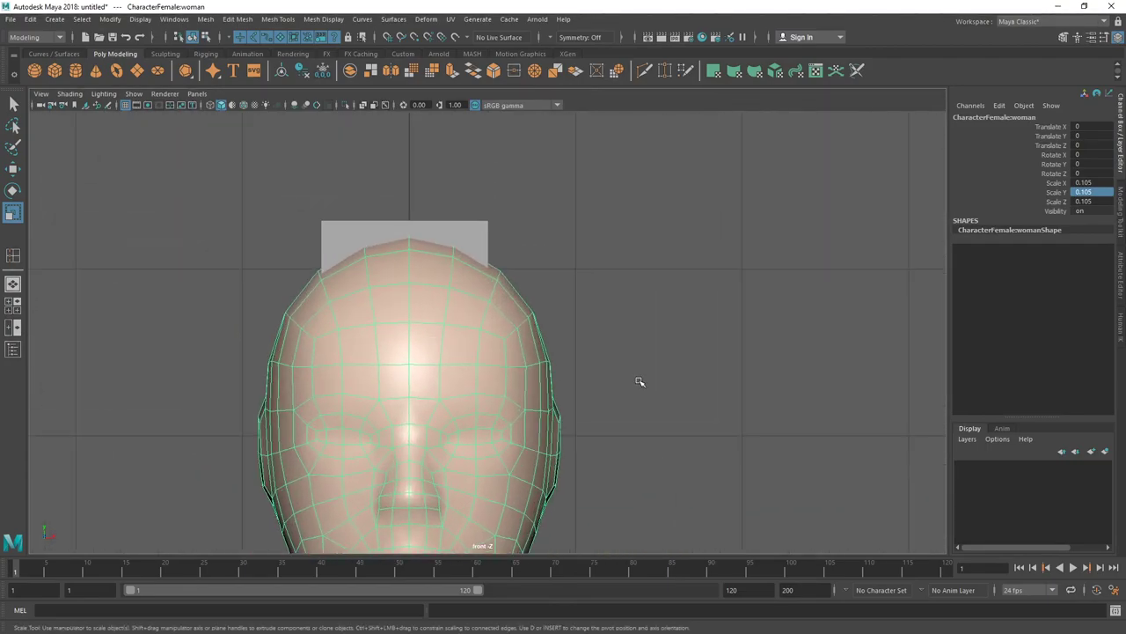
scroll(559, 350, up, 2)
scroll(572, 351, down, 4)
scroll(564, 370, up, 6)
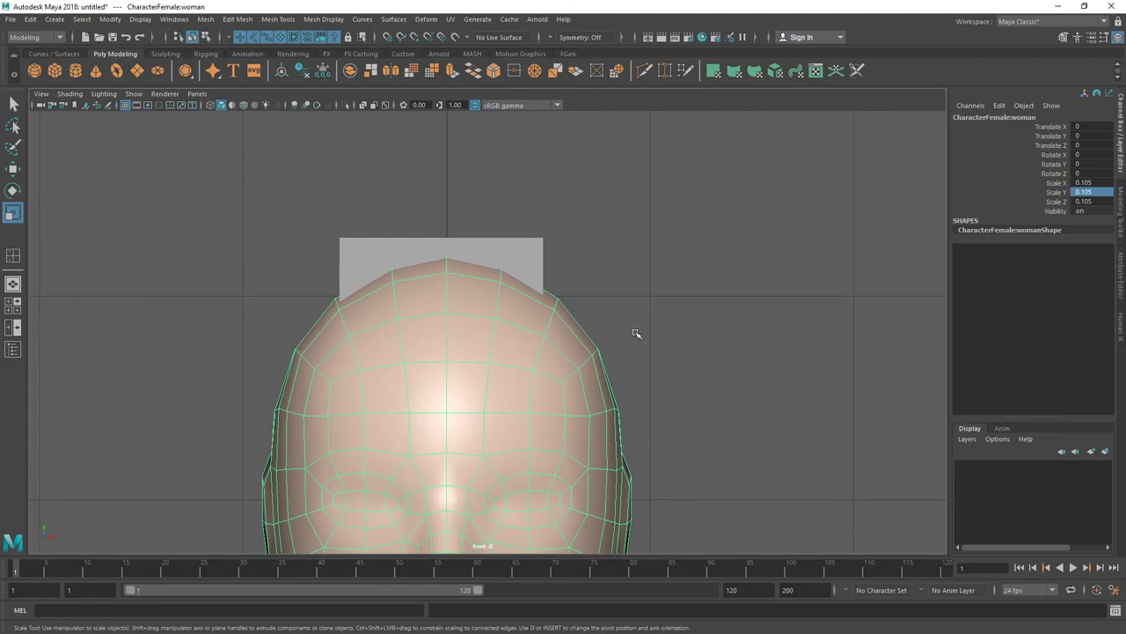
Scale the female mesh up uniformly to about 0.106 and compare its head and feet with the reference cube
middle_drag(636, 333, 649, 334)
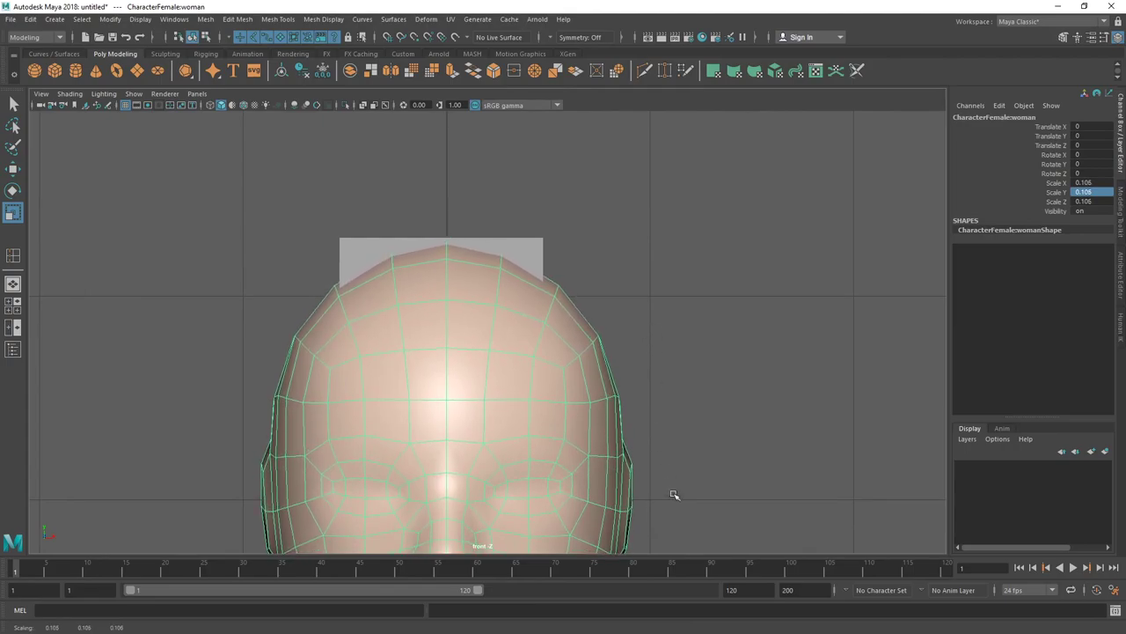
scroll(684, 520, down, 6)
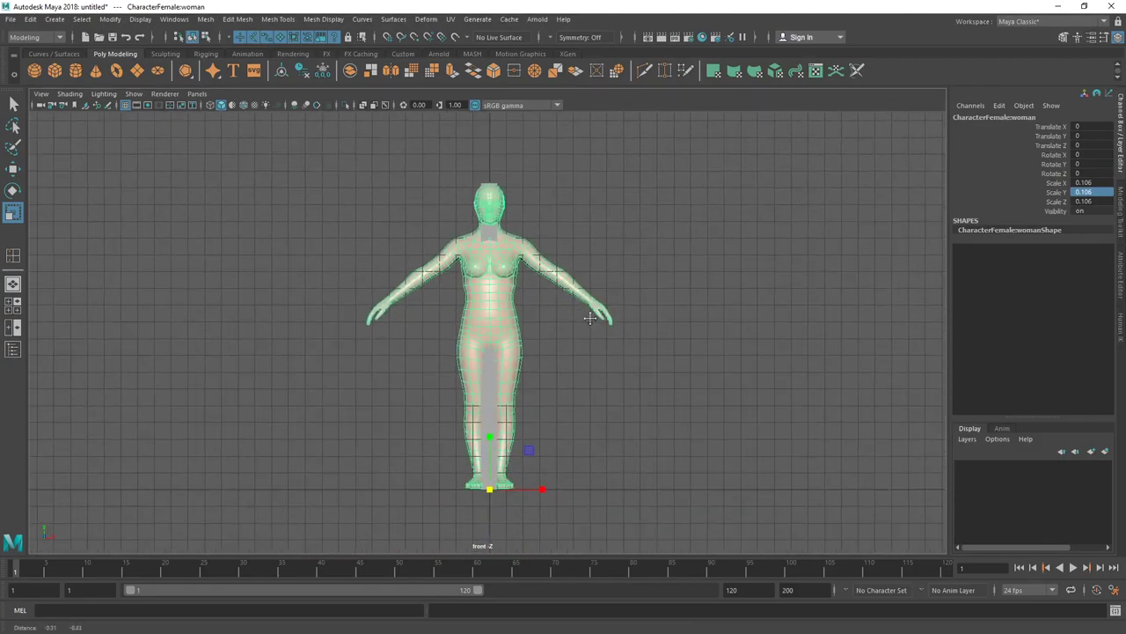
alt+middle_drag(544, 334, 560, 506)
scroll(751, 393, up, 5)
alt+middle_drag(605, 321, 563, 97)
scroll(555, 417, down, 4)
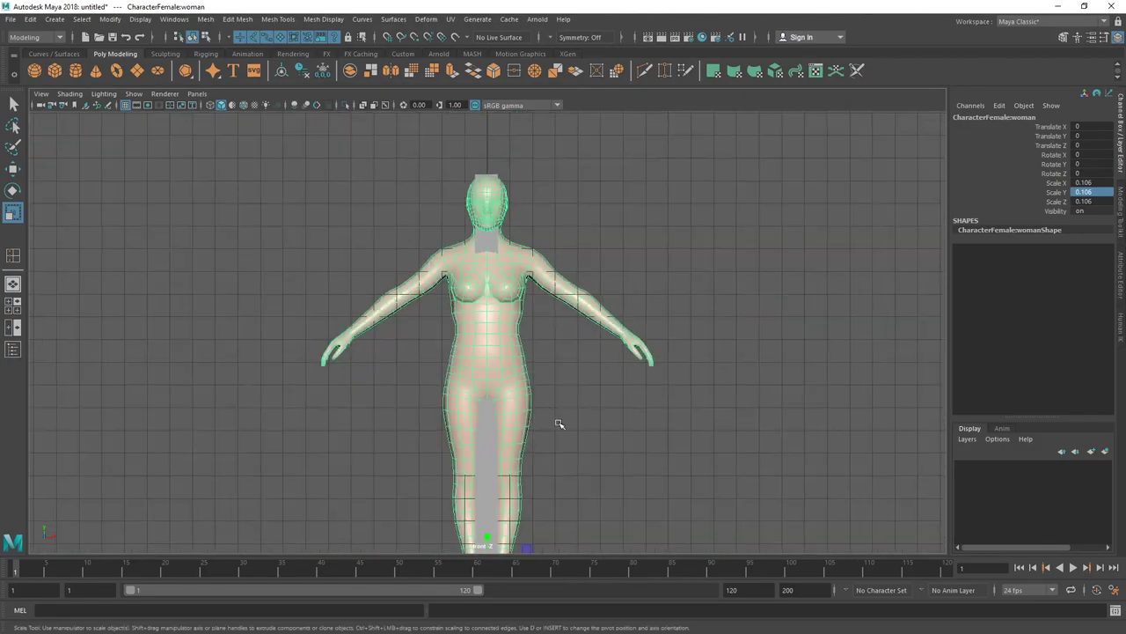
alt+middle_drag(555, 417, 557, 255)
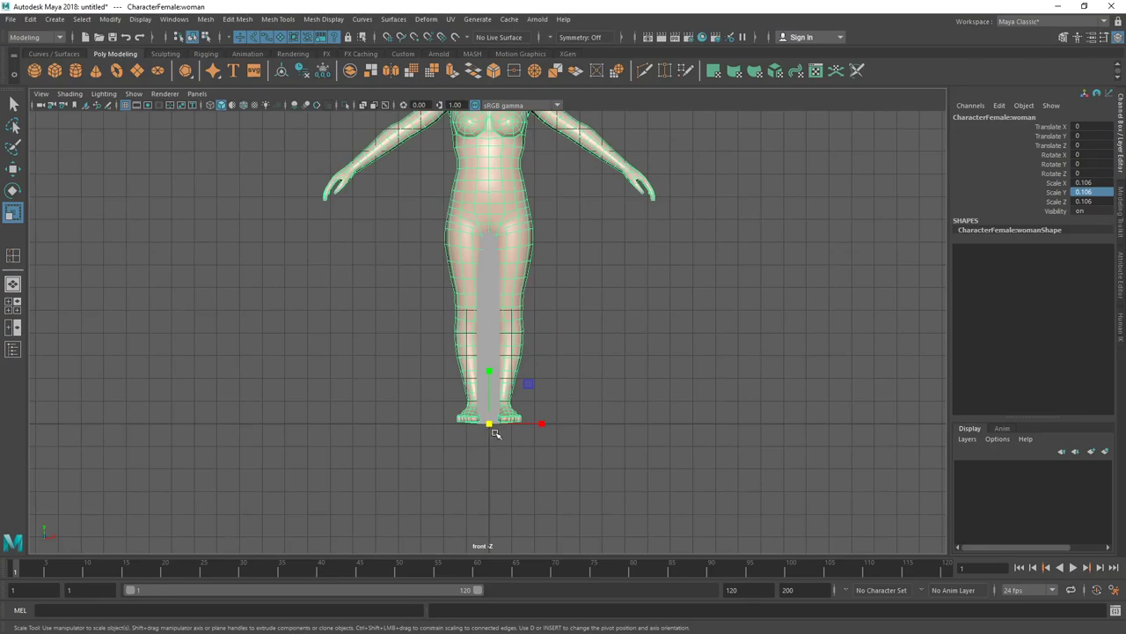
alt+middle_drag(519, 158, 529, 378)
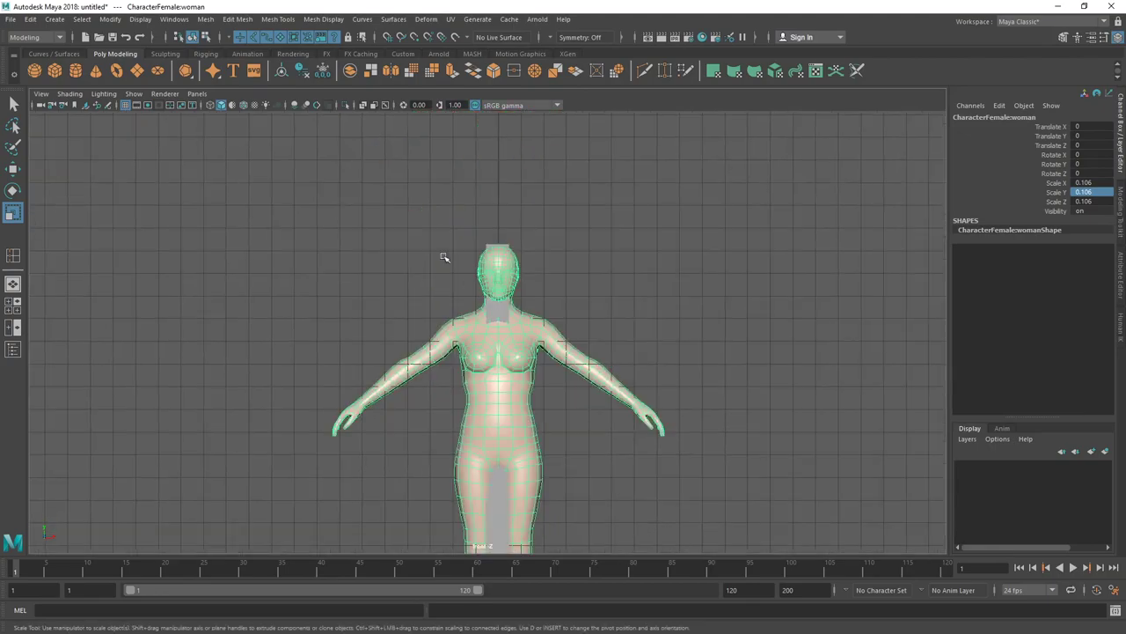
Fine-tune the female mesh's uniform scale at about 0.106 against the top edge of the reference cube
scroll(519, 249, up, 5)
alt+middle_drag(525, 244, 505, 430)
scroll(557, 326, up, 7)
scroll(557, 327, up, 3)
scroll(583, 289, down, 5)
scroll(566, 307, down, 3)
middle_drag(674, 320, 669, 323)
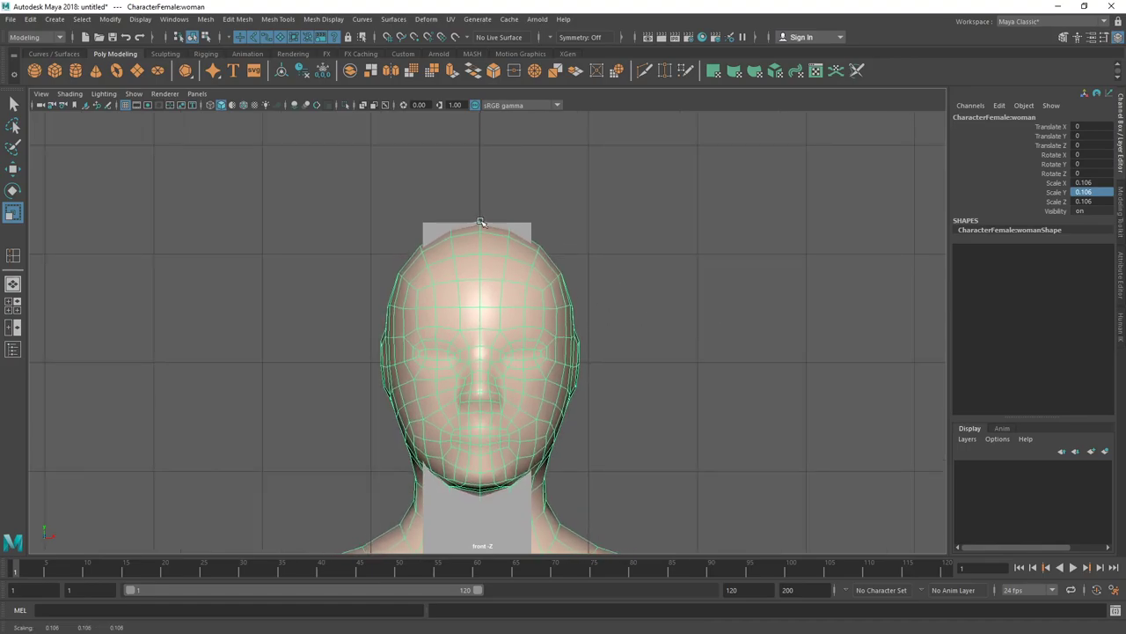
Select the reference cube between the figure's legs and switch from the front view to the perspective view
key(q)
scroll(639, 320, down, 6)
click(482, 246)
click(524, 283)
key(w)
alt+middle_drag(568, 453, 533, 234)
scroll(533, 234, down, 4)
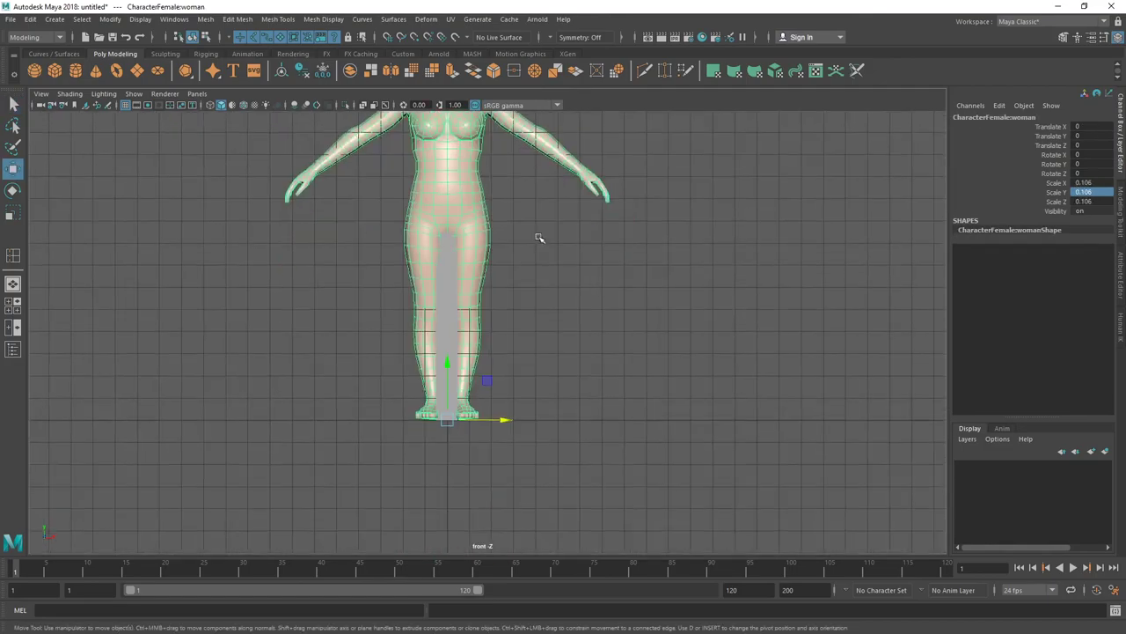
alt+middle_drag(523, 412, 514, 439)
key(q)
click(464, 363)
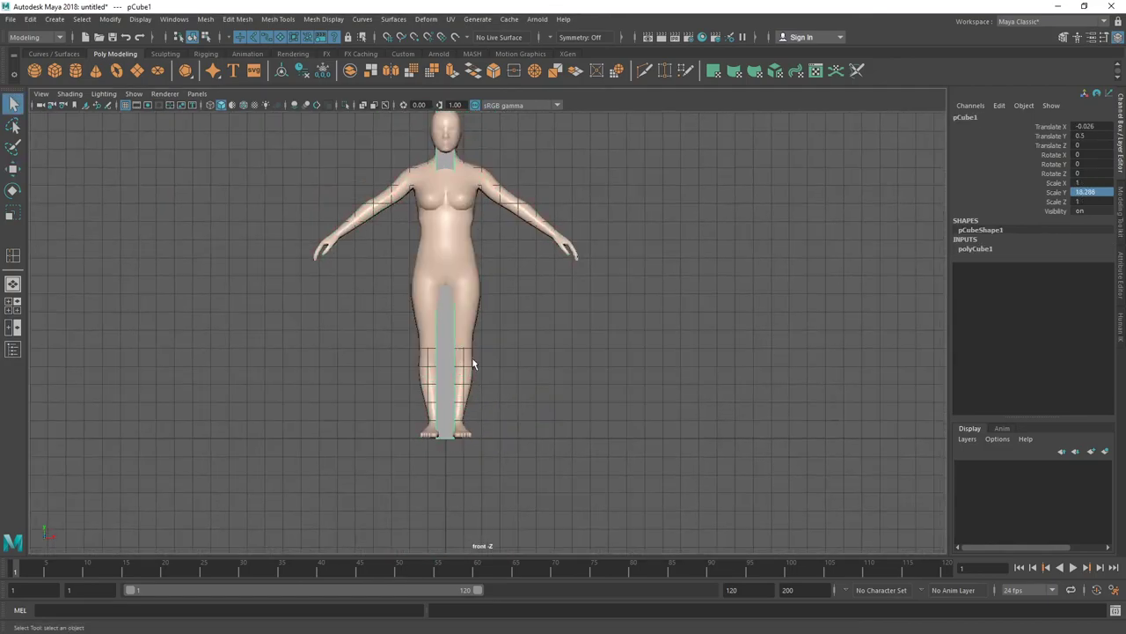
key(space)
drag(566, 353, 575, 261)
scroll(456, 312, up, 2)
alt+drag(456, 312, 479, 327)
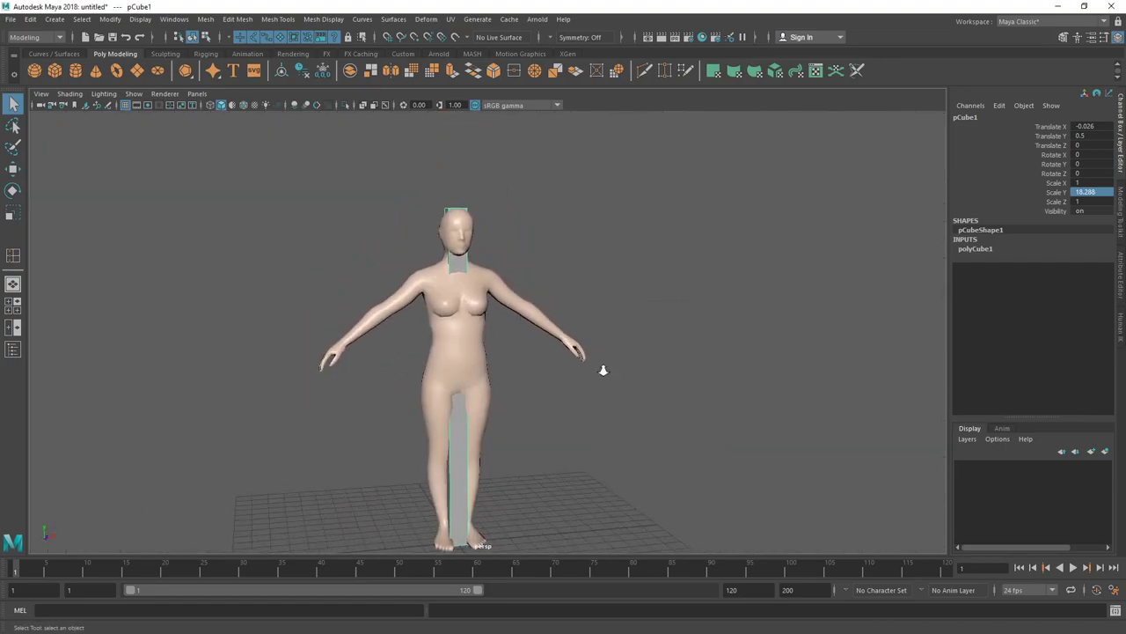
Move the reference cube sideways beside the figure, to about 5.4 in Translate X, and clear the selection
scroll(615, 380, down, 2)
click(453, 423)
click(464, 428)
key(w)
drag(517, 493, 593, 490)
key(q)
click(587, 364)
scroll(500, 392, up, 2)
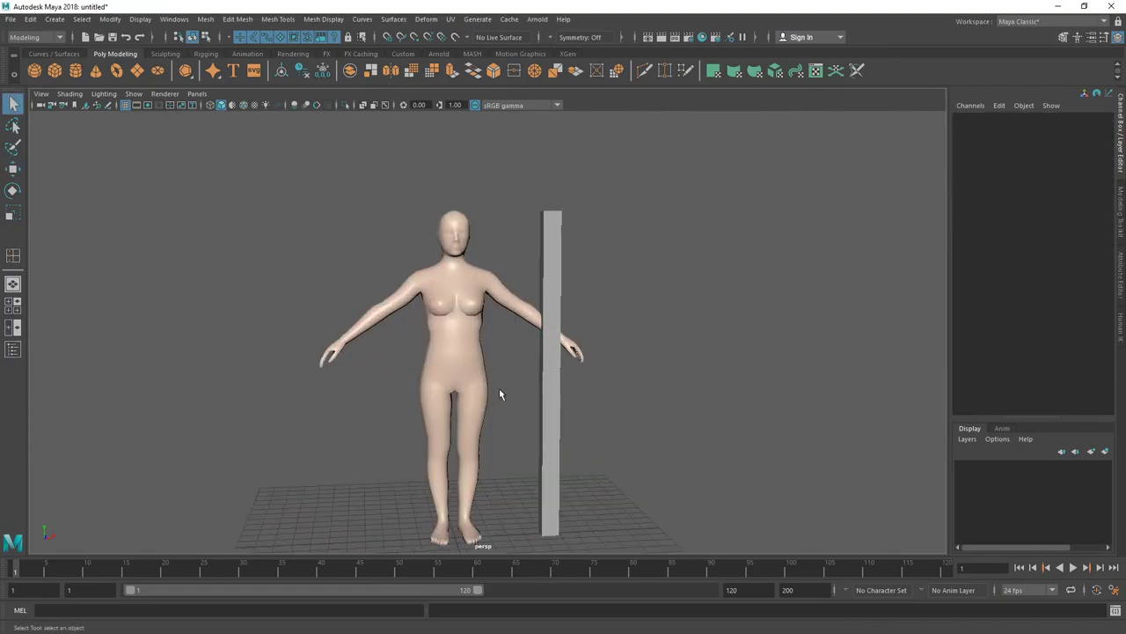
Select the female mesh and inspect its full height beside the reference cube in perspective
scroll(499, 394, up, 2)
click(379, 344)
alt+drag(379, 344, 427, 358)
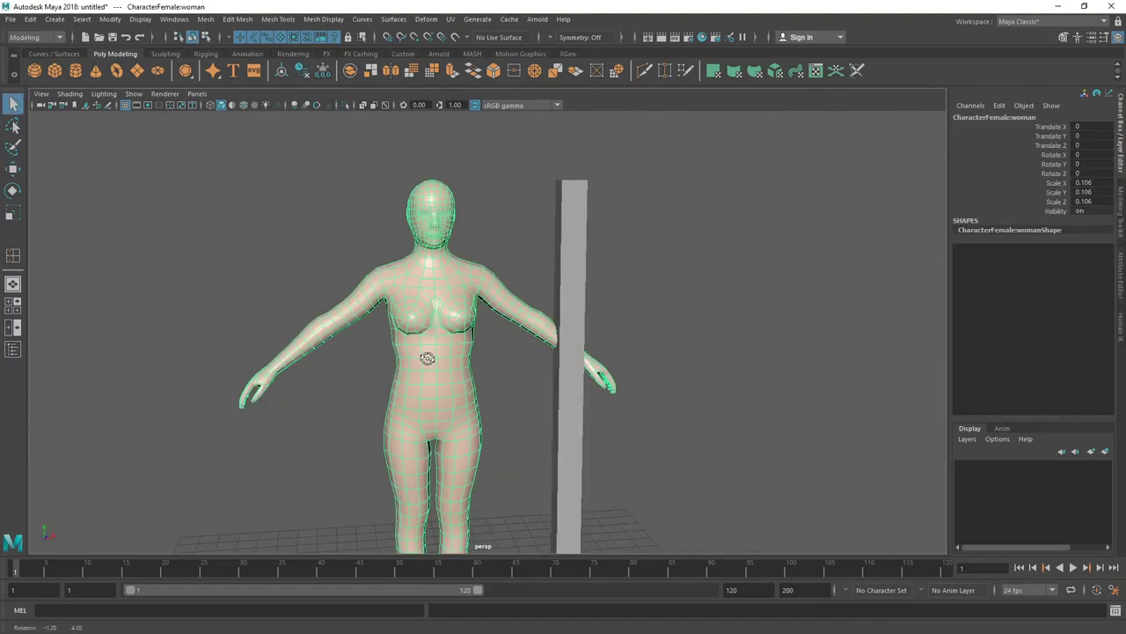
alt+drag(422, 302, 453, 402)
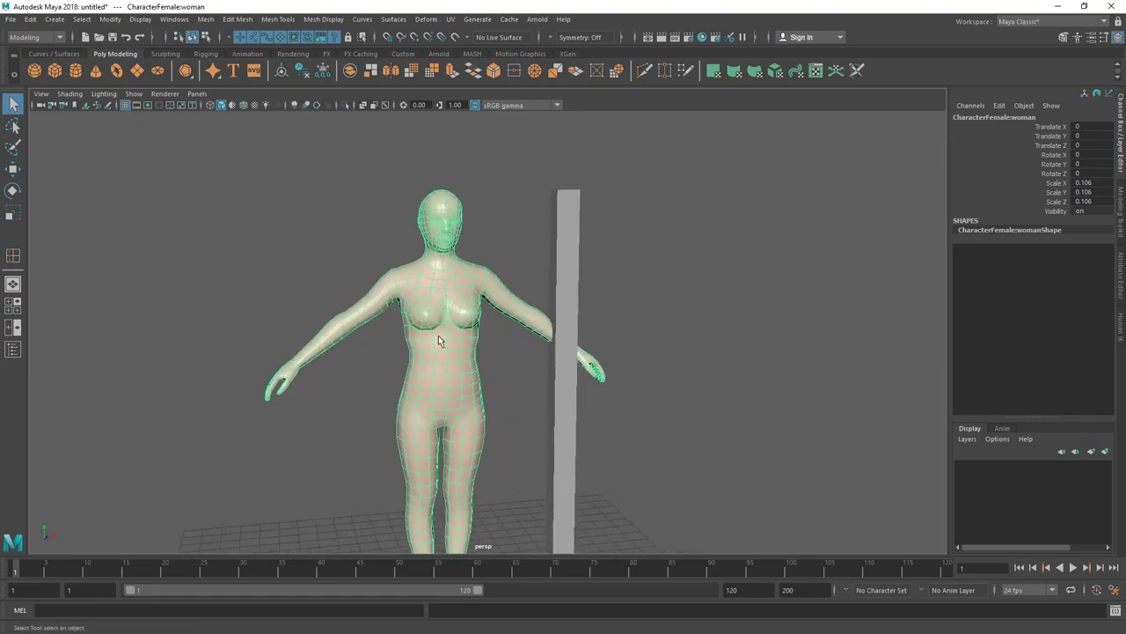
alt+middle_drag(441, 337, 425, 298)
scroll(403, 246, down, 1)
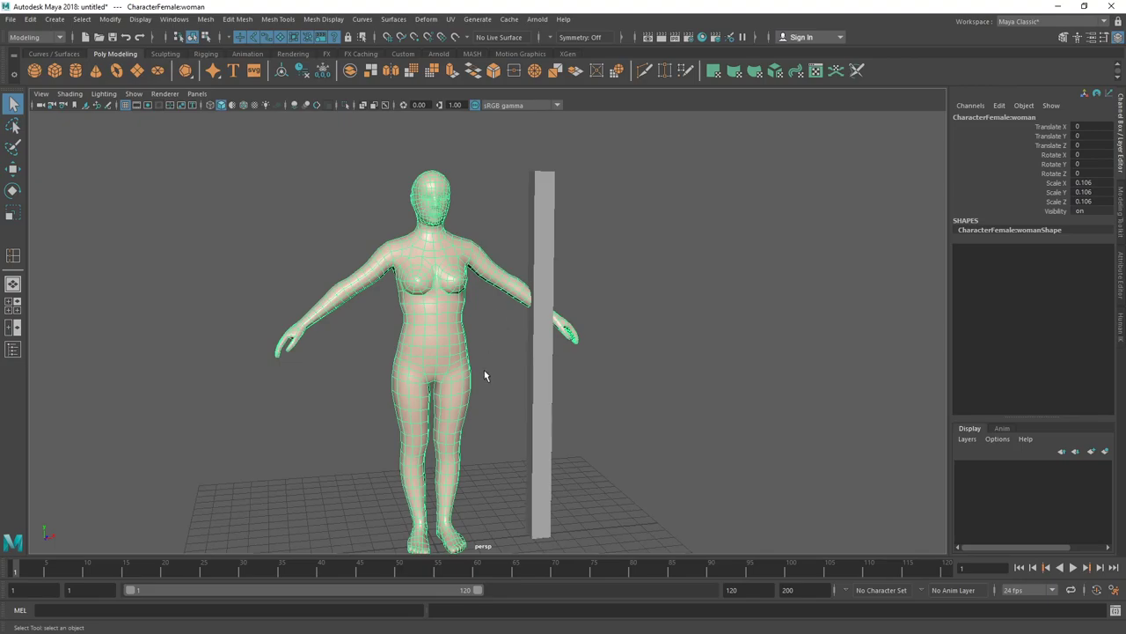
Switch to the PureRef board and look over its concept image, Female Anatomy Guide and portrait references
key(alt+Tab)
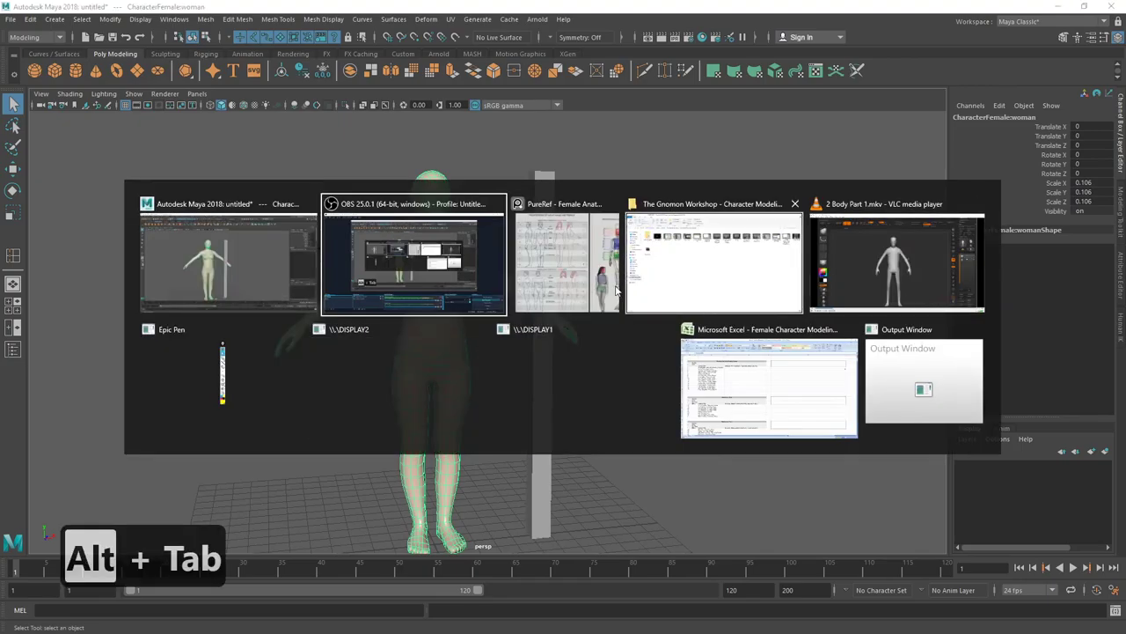
click(578, 269)
right_drag(1125, 201, 421, 217)
scroll(519, 196, down, 5)
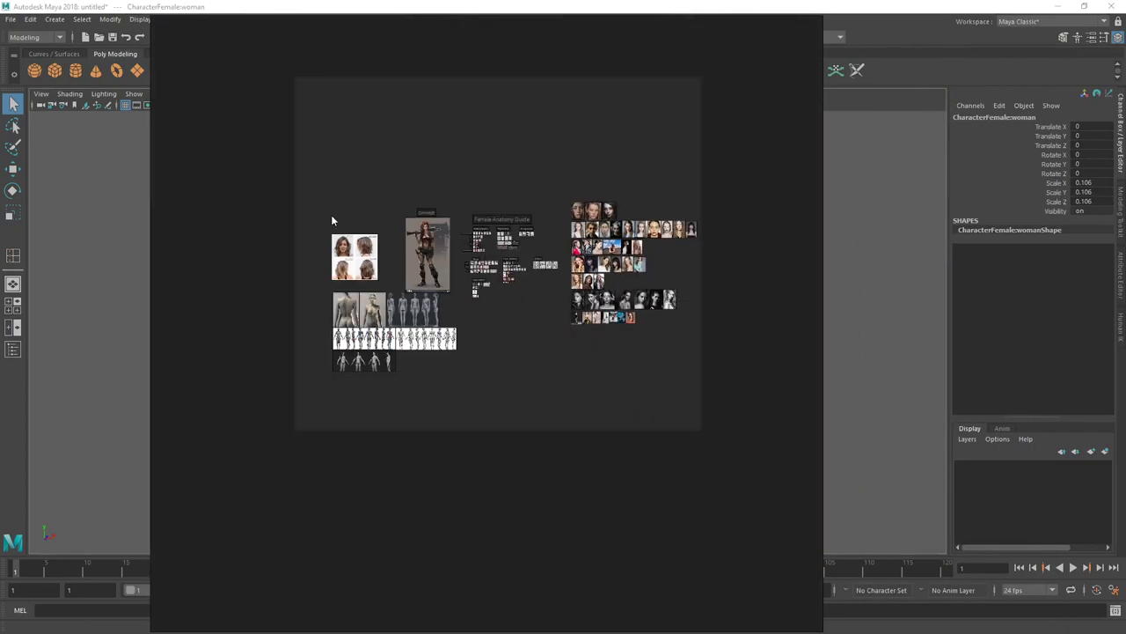
scroll(508, 282, up, 4)
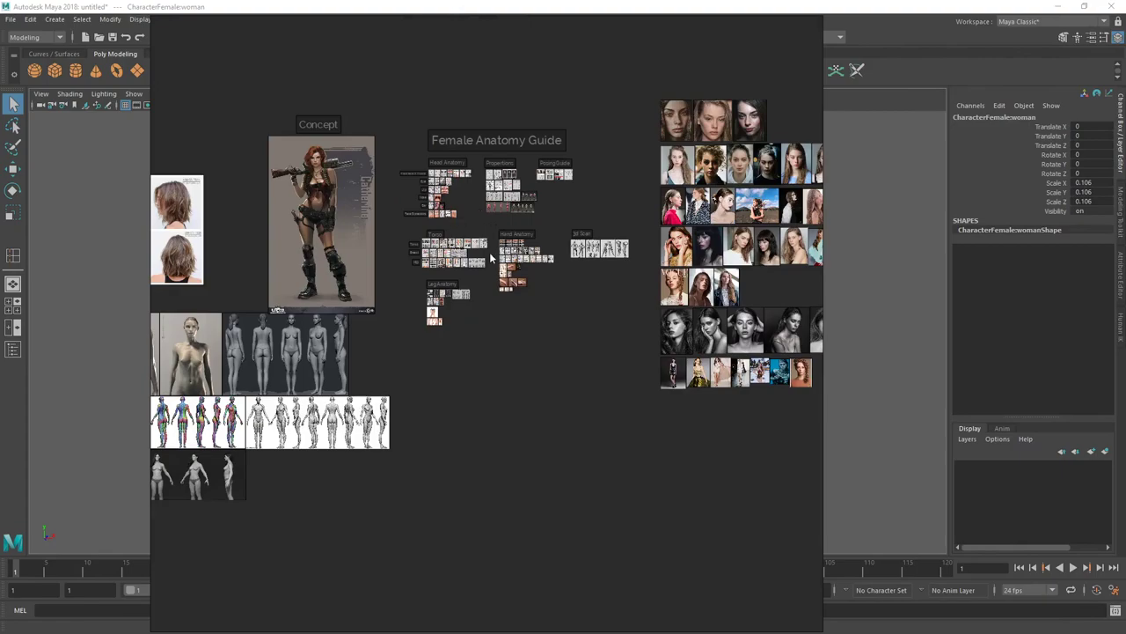
scroll(446, 162, up, 3)
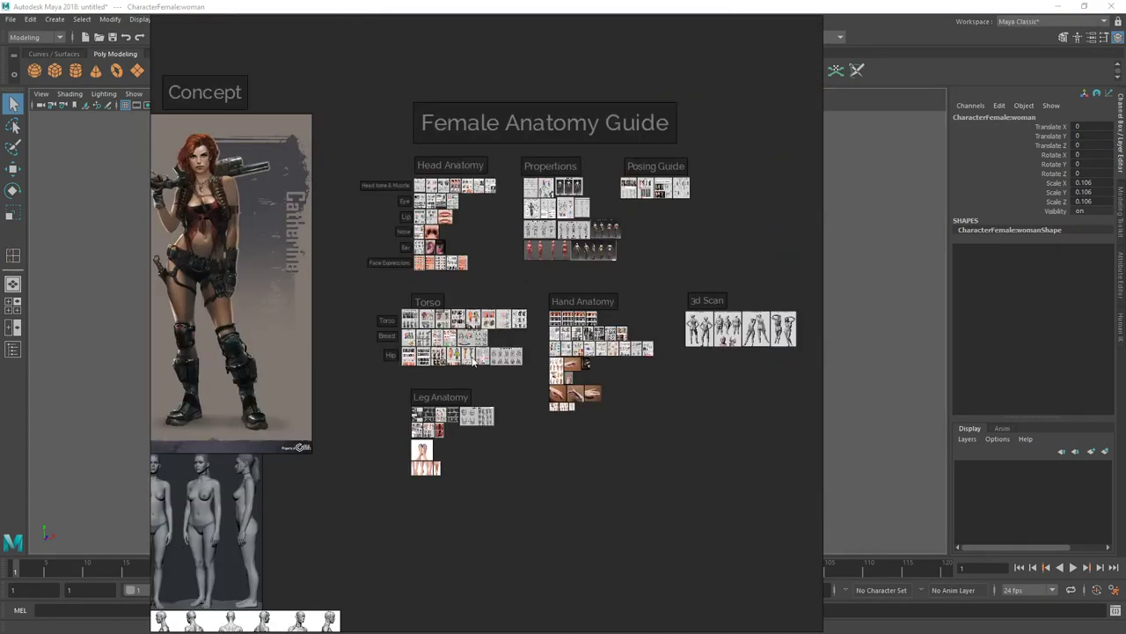
scroll(480, 352, down, 3)
scroll(357, 283, up, 3)
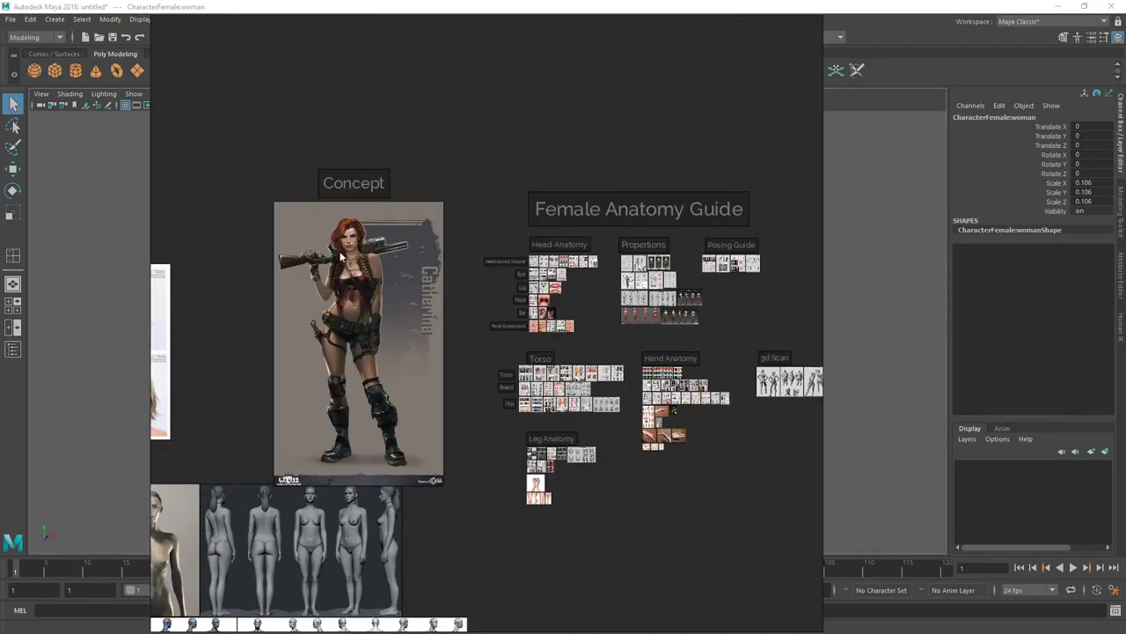
scroll(418, 370, down, 3)
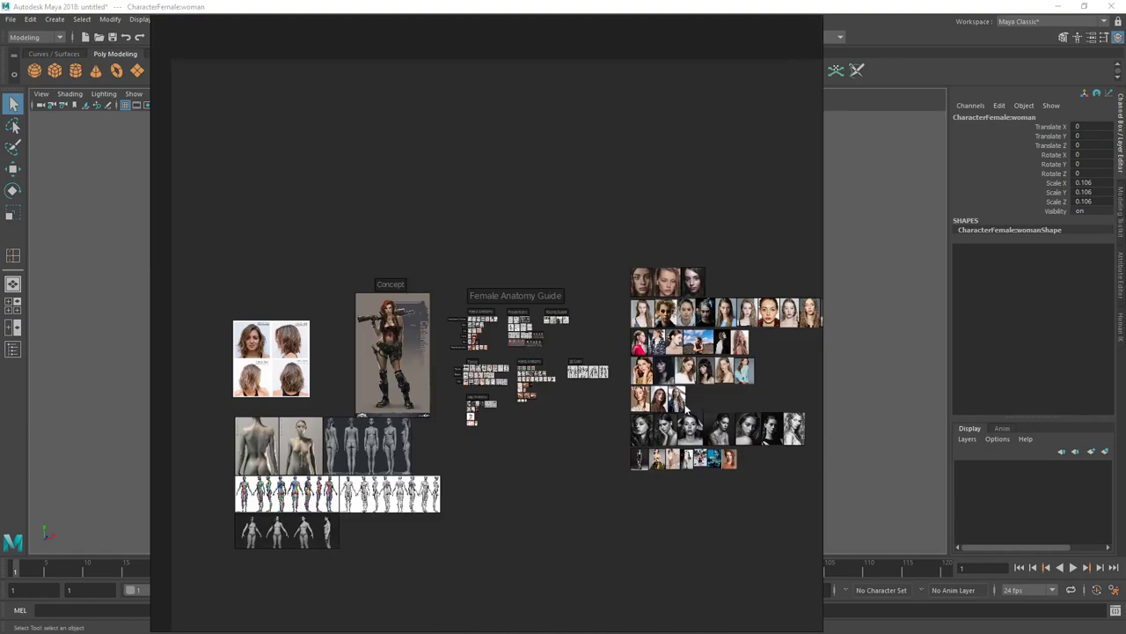
scroll(698, 369, up, 4)
scroll(630, 429, down, 4)
Examine the adult male and female proportions chart in the anatomy guide, comparing the 8-head and 7.5-head figures
scroll(502, 409, up, 5)
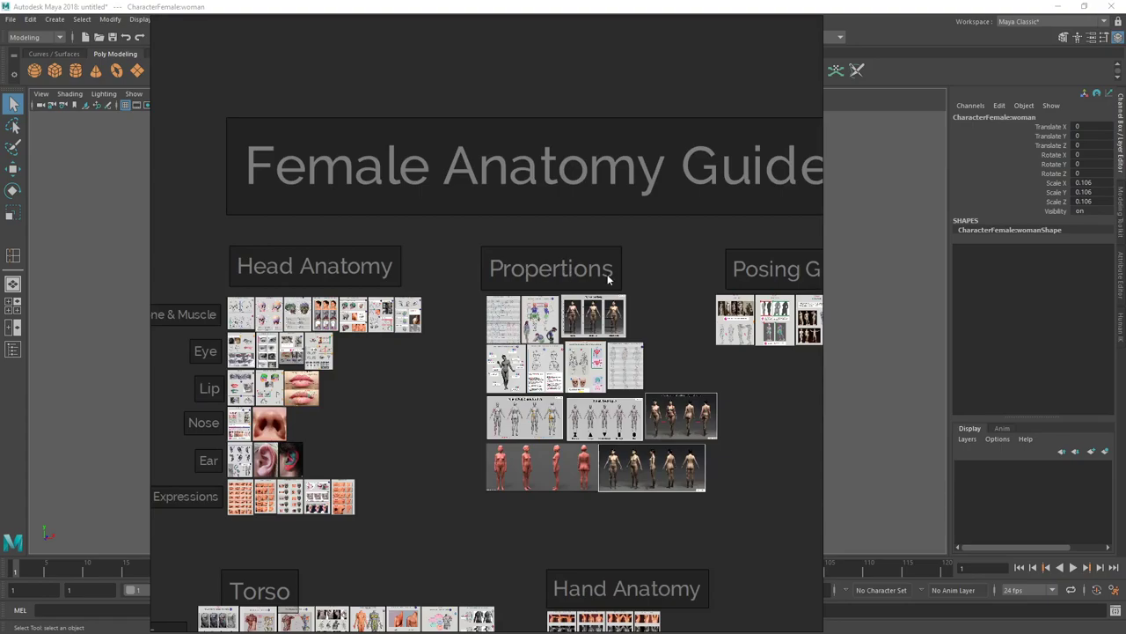
scroll(550, 264, up, 3)
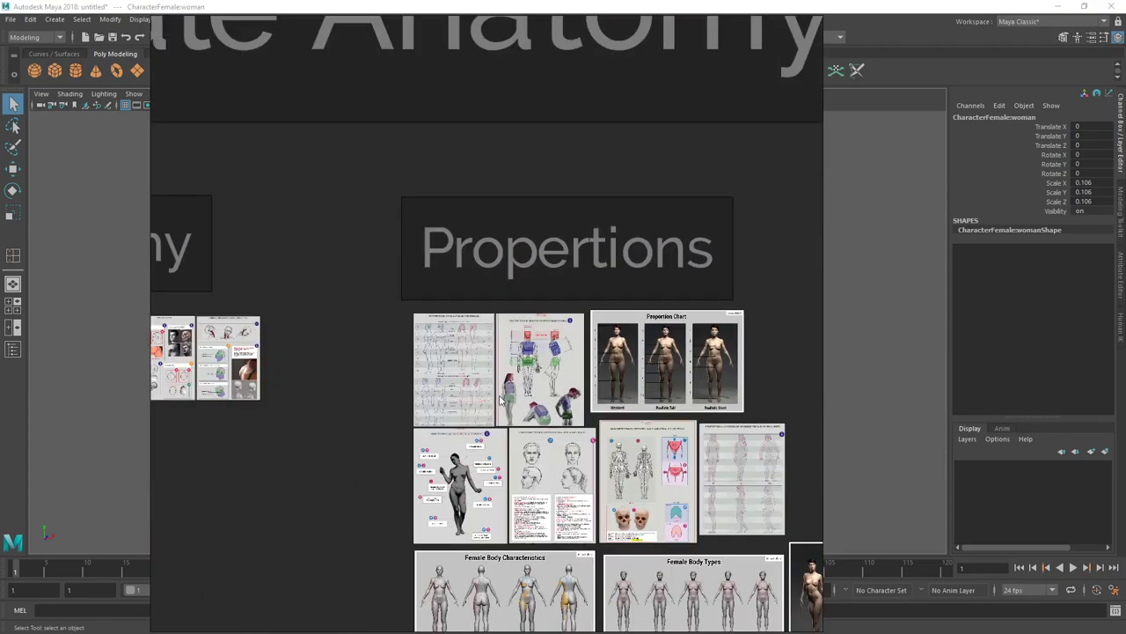
scroll(500, 400, up, 6)
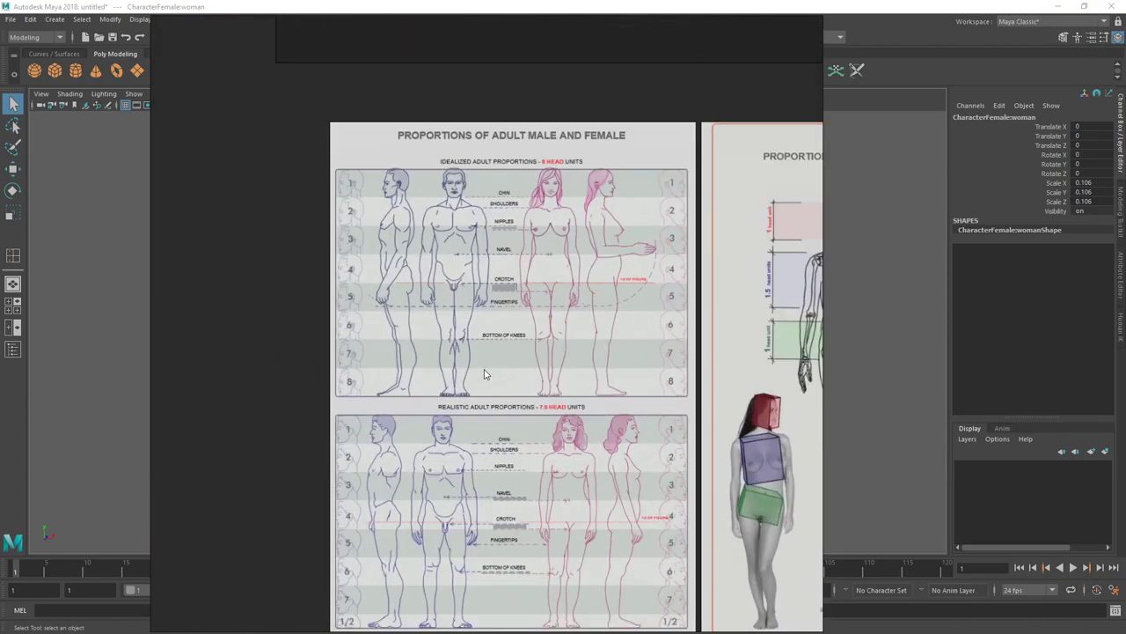
scroll(489, 365, up, 3)
scroll(490, 374, down, 1)
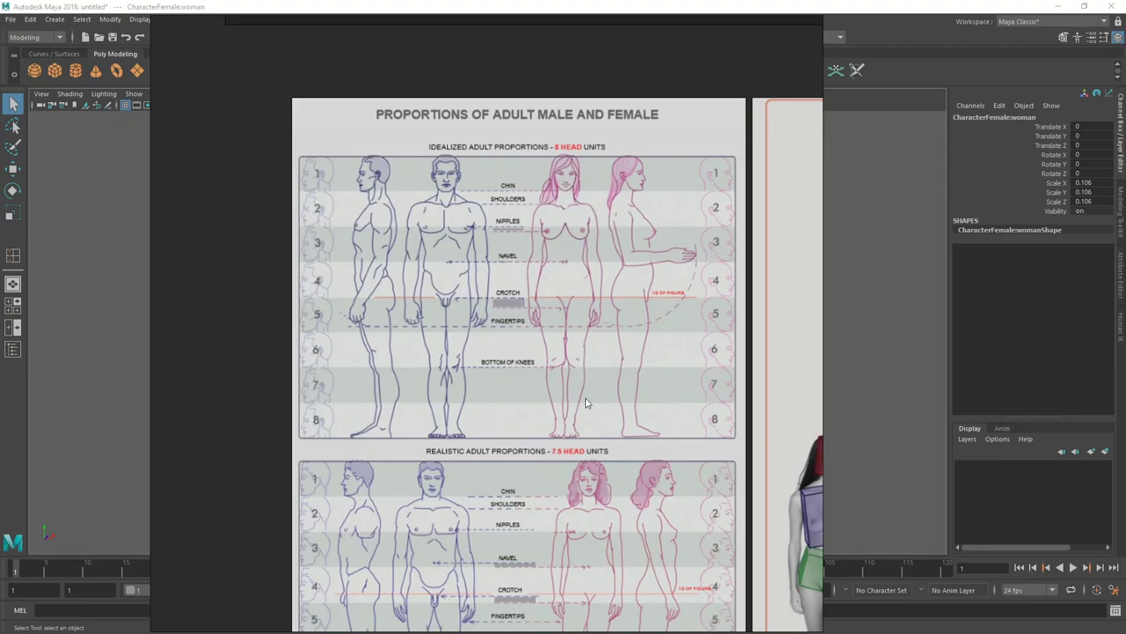
scroll(609, 357, down, 2)
middle_drag(607, 375, 599, 256)
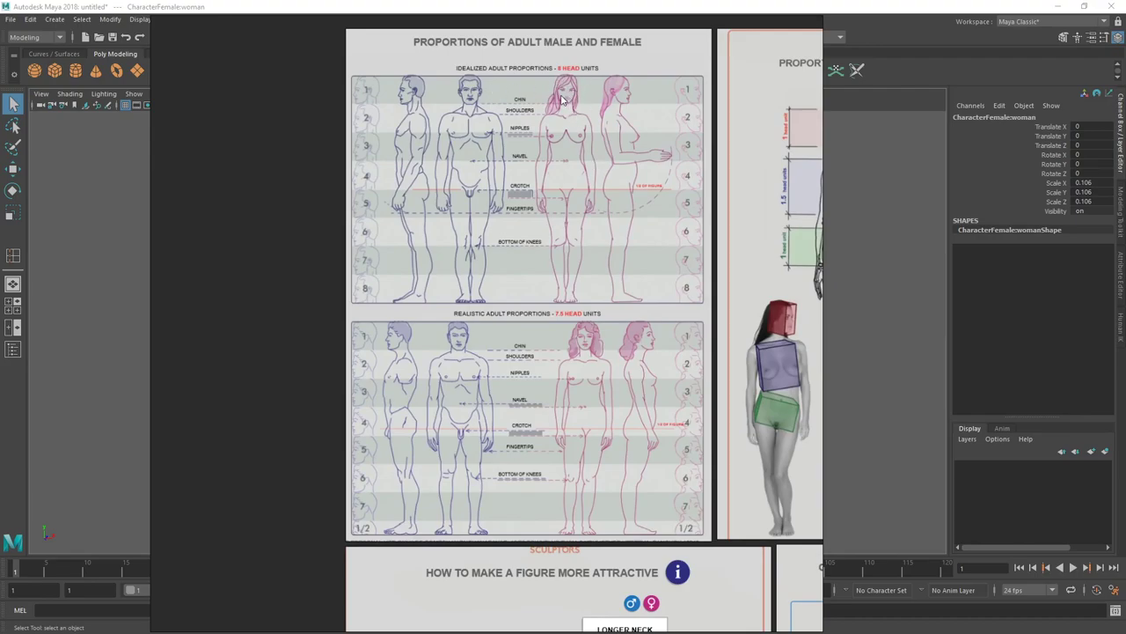
scroll(579, 245, up, 5)
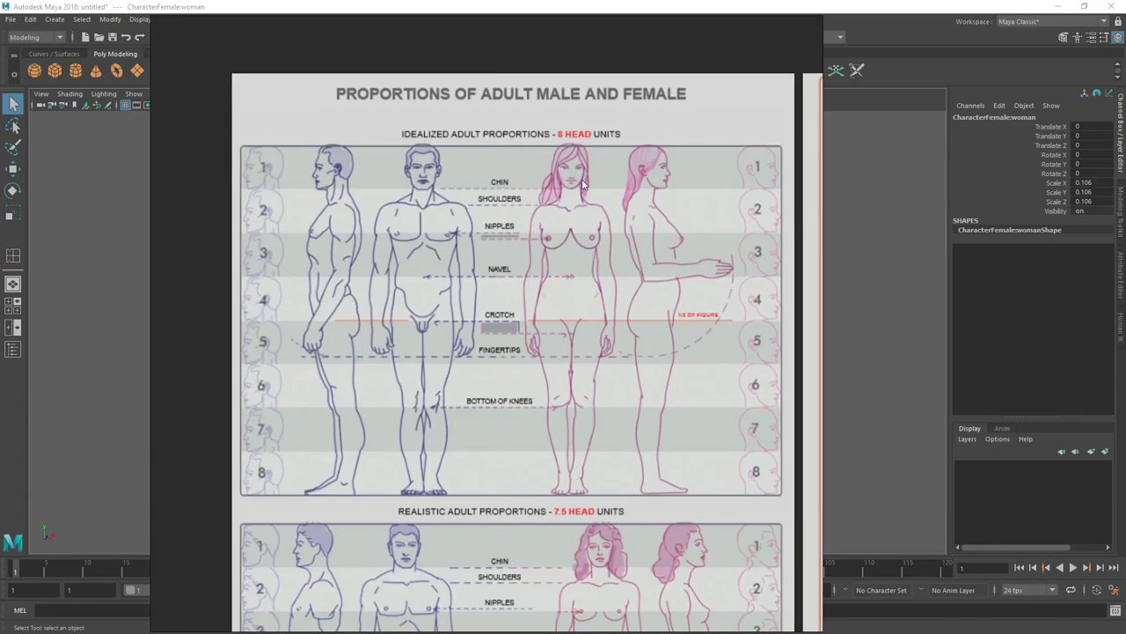
middle_drag(555, 280, 555, 291)
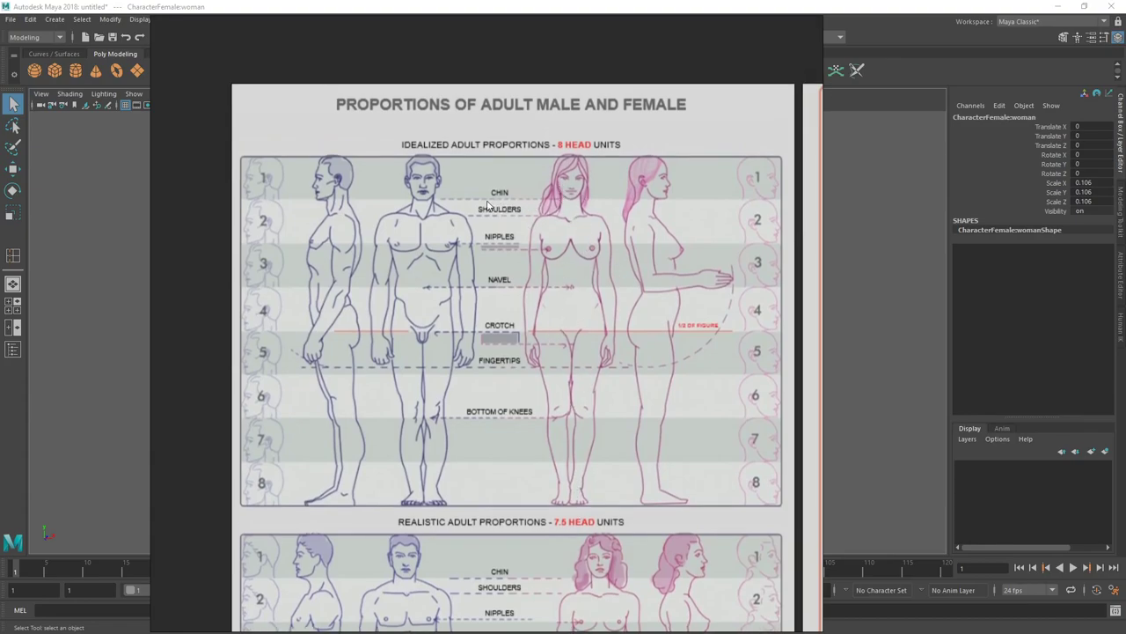
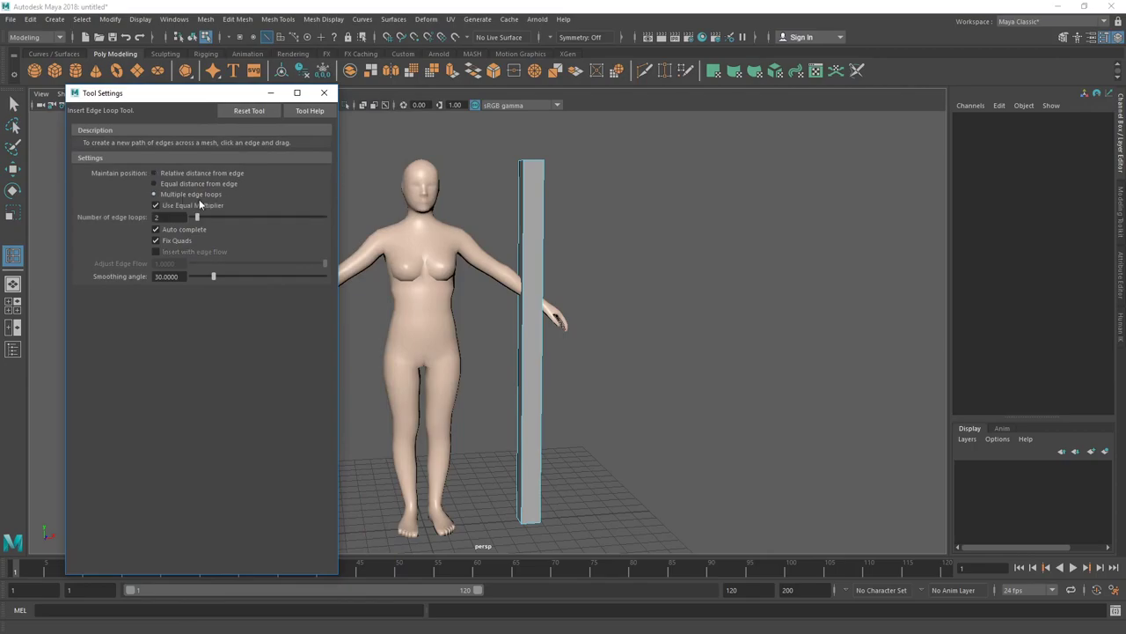
Set the Insert Edge Loop tool to 7 edge loops and insert them evenly along the reference cube's height
drag(188, 97, 141, 101)
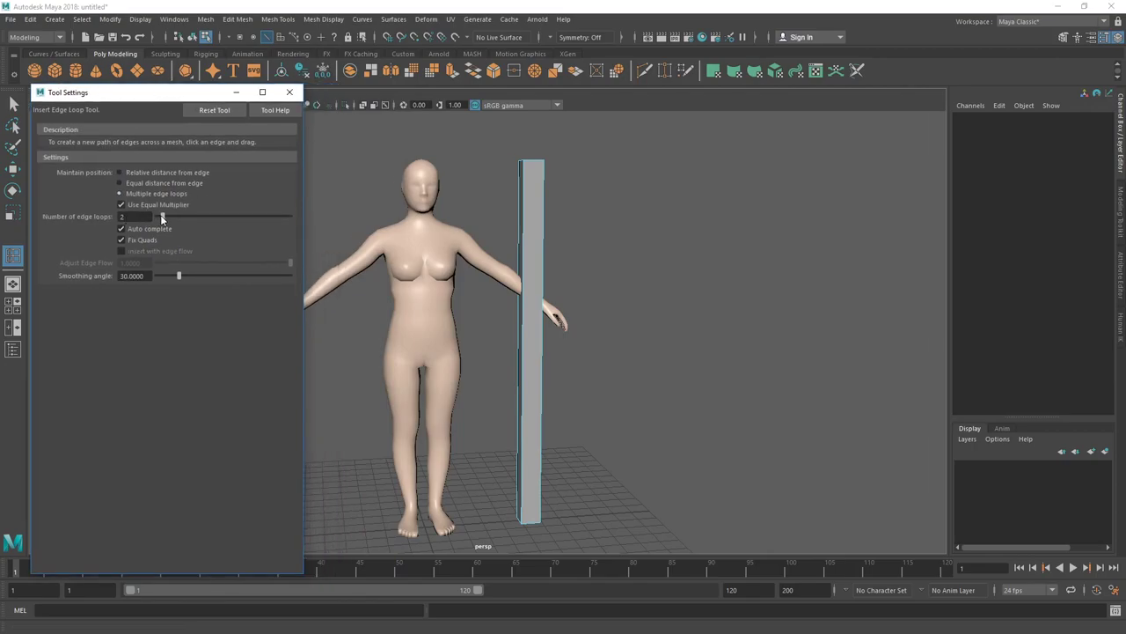
drag(189, 214, 176, 218)
mouse_move(542, 303)
alt+middle_down()
mouse_move(555, 291)
mouse_move(521, 308)
alt+middle_up()
scroll(565, 364, up, 4)
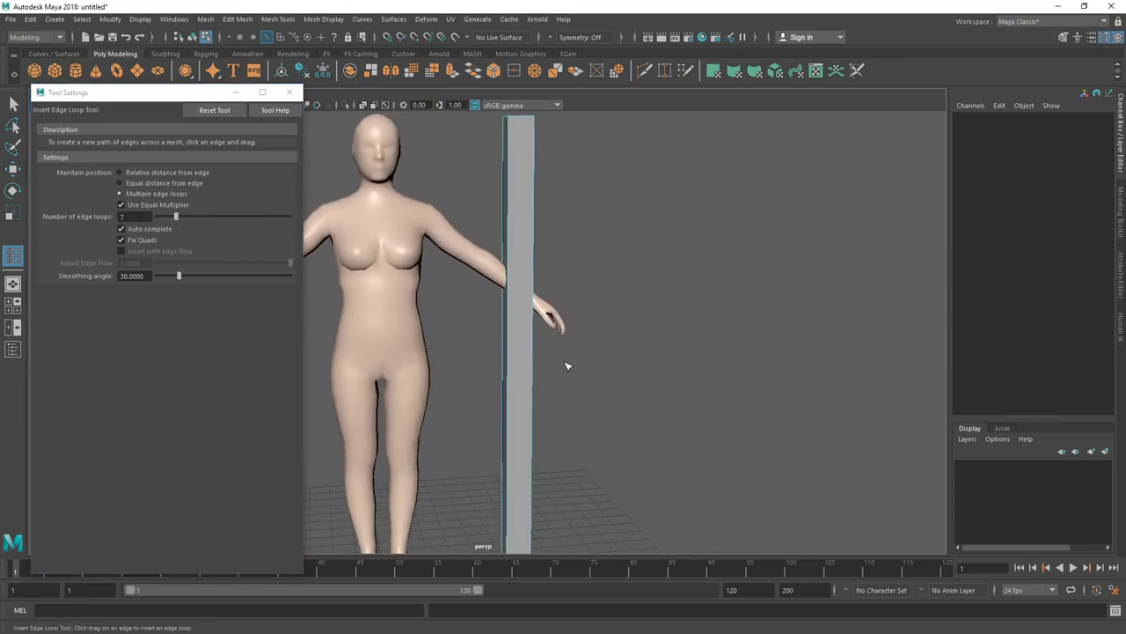
click(510, 316)
scroll(607, 325, down, 5)
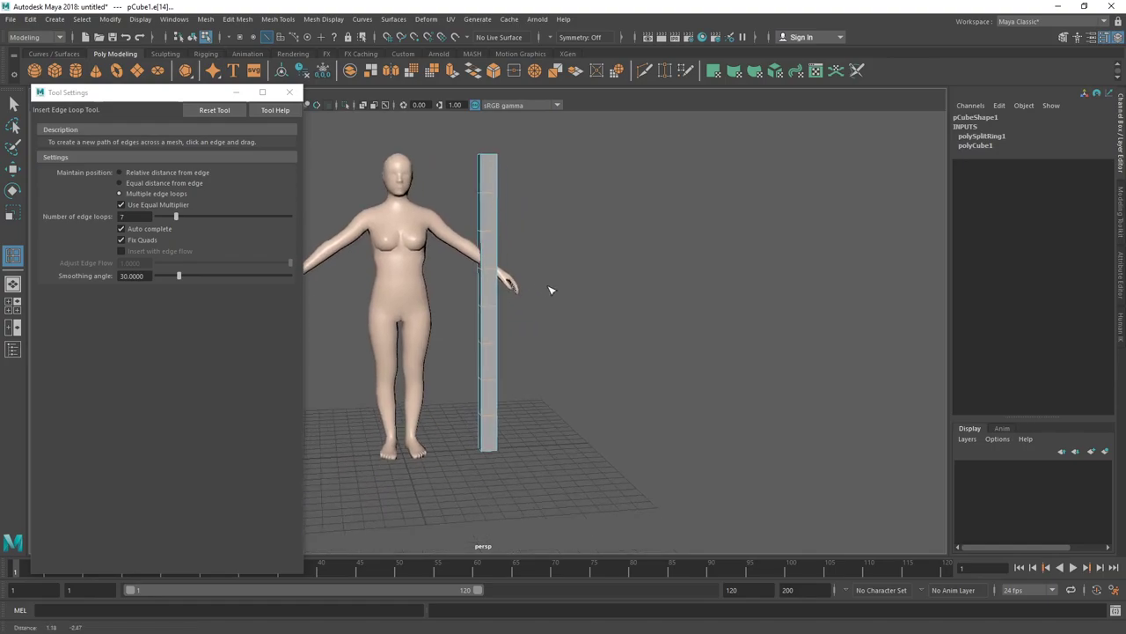
alt+drag(461, 440, 528, 403)
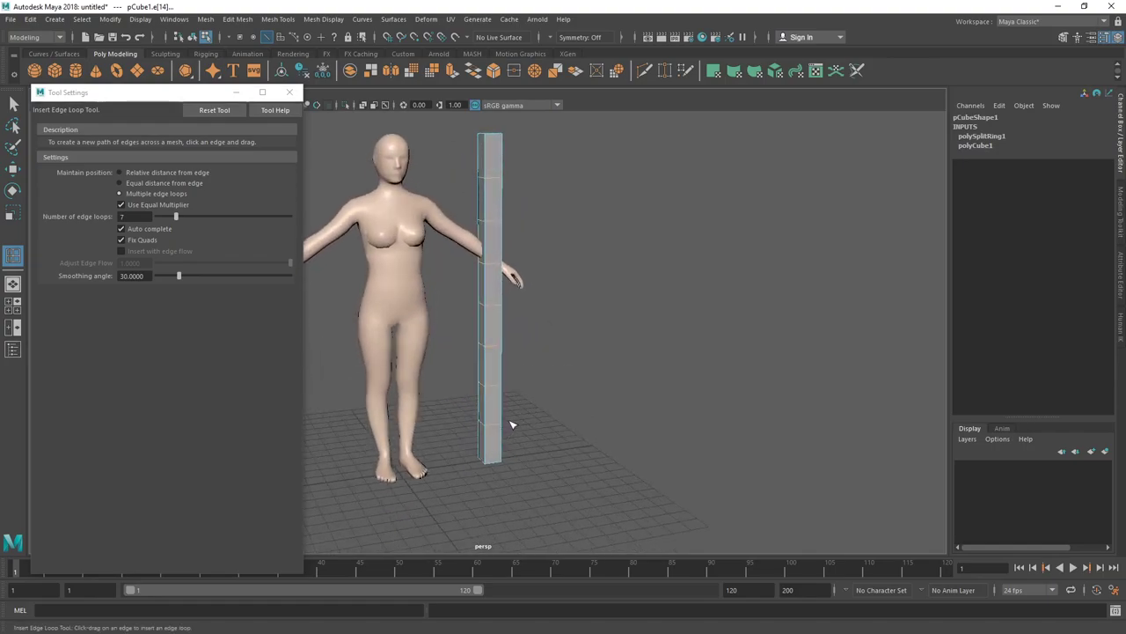
alt+drag(468, 425, 492, 439)
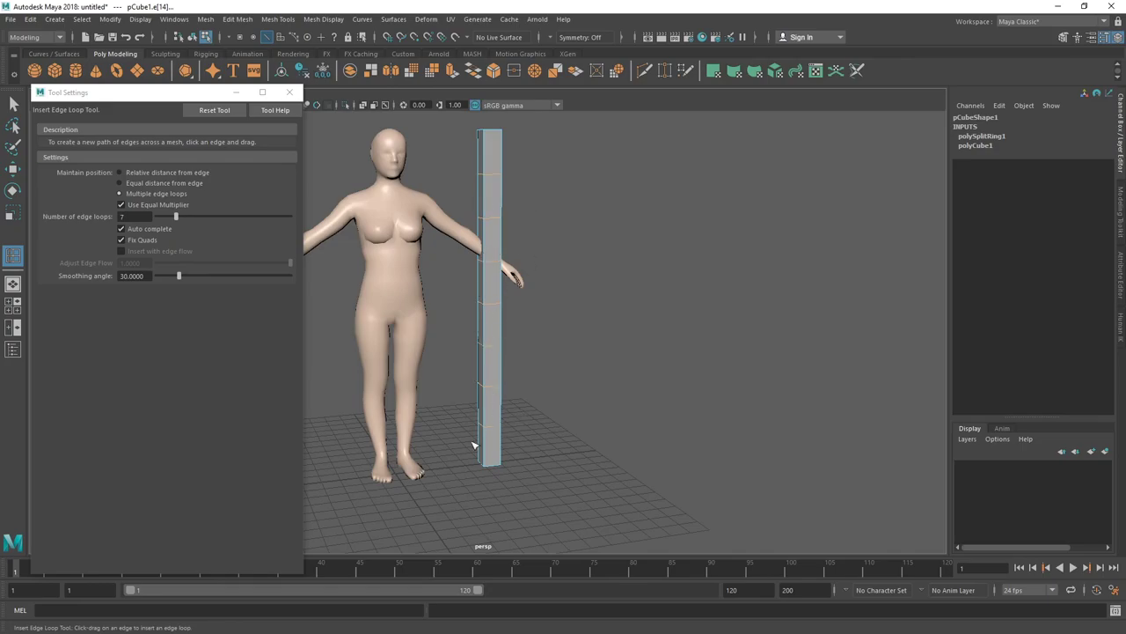
Close the edge loop tool's settings, return the reference cube to object mode and select the whole cube
click(290, 91)
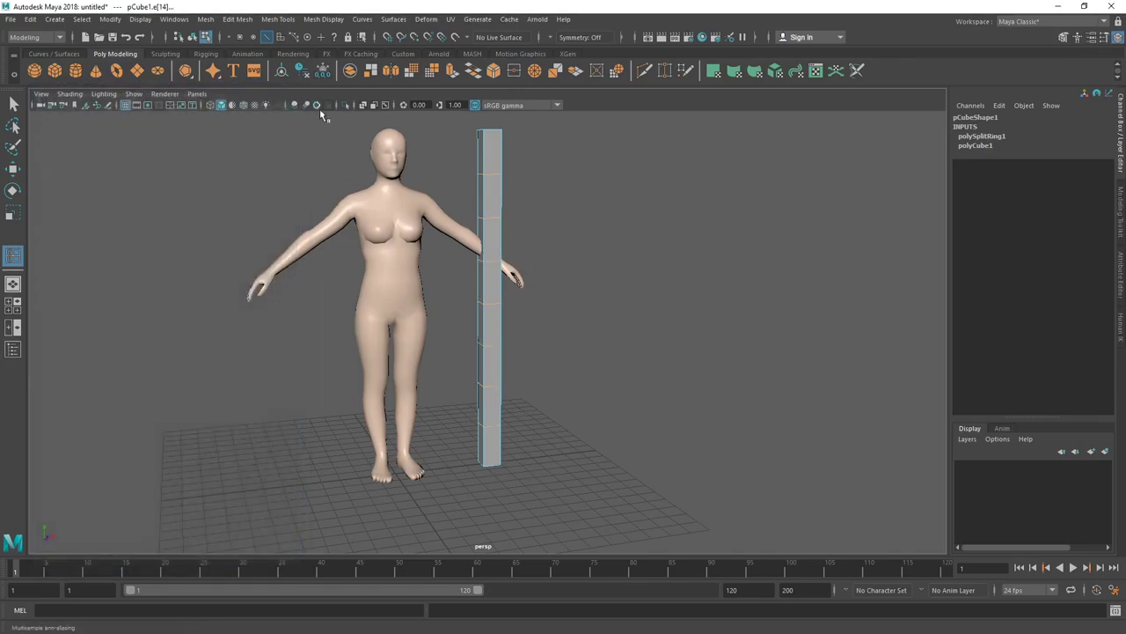
key(q)
right_drag(481, 220, 535, 202)
click(526, 205)
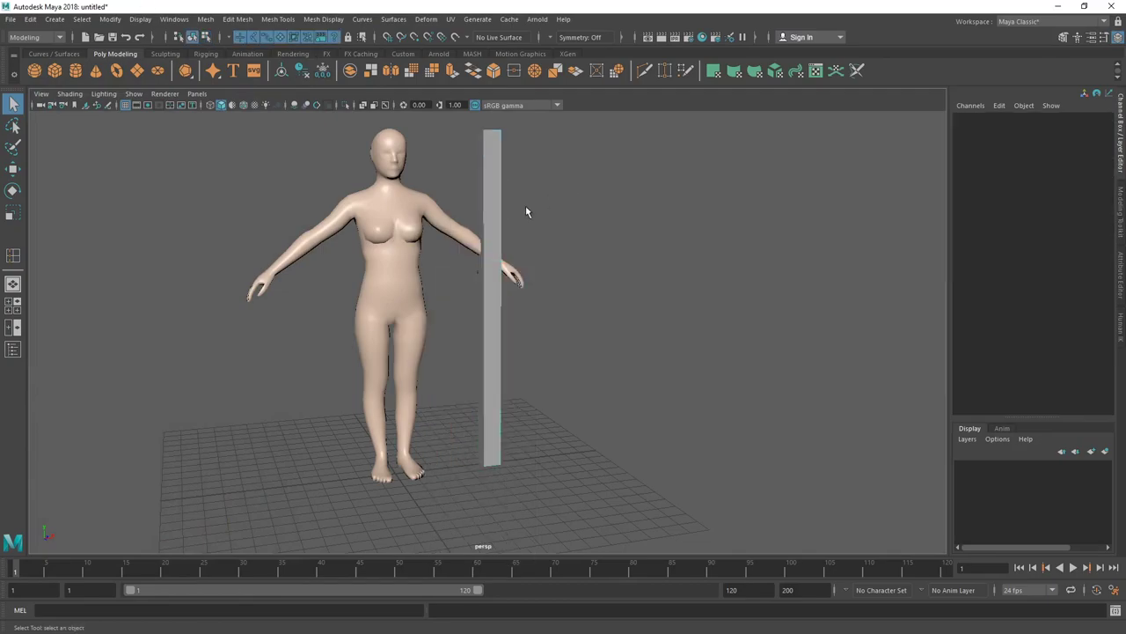
click(494, 230)
alt+drag(515, 239, 484, 191)
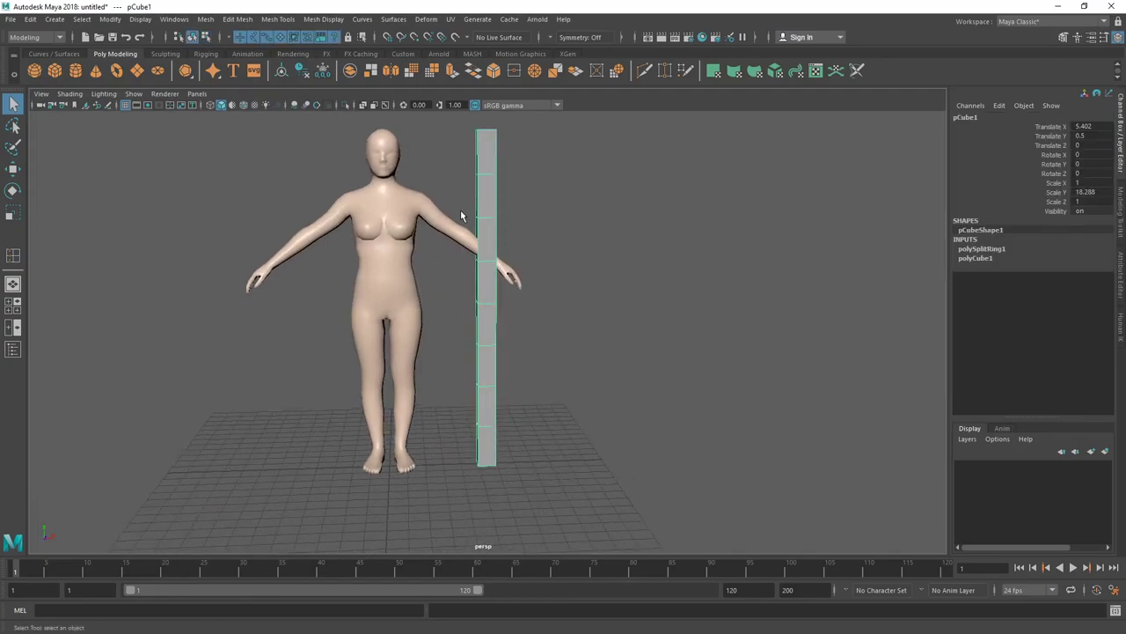
Clear the selection and switch from the perspective view to the front view of the female base mesh and reference cube
alt+drag(606, 362, 494, 451)
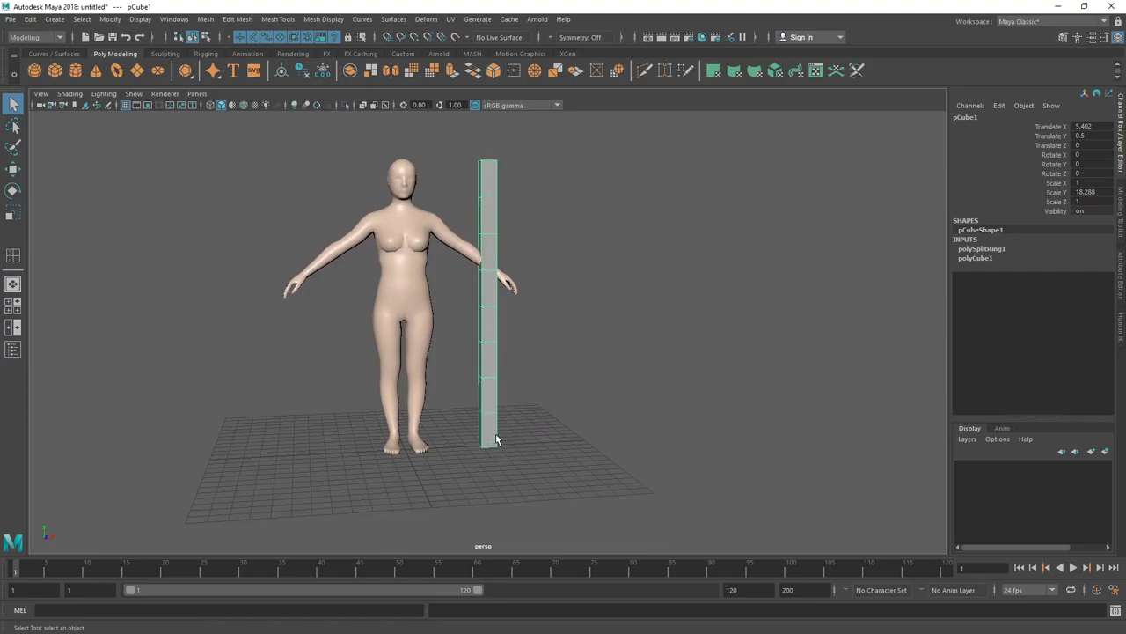
alt+drag(533, 414, 512, 423)
click(398, 246)
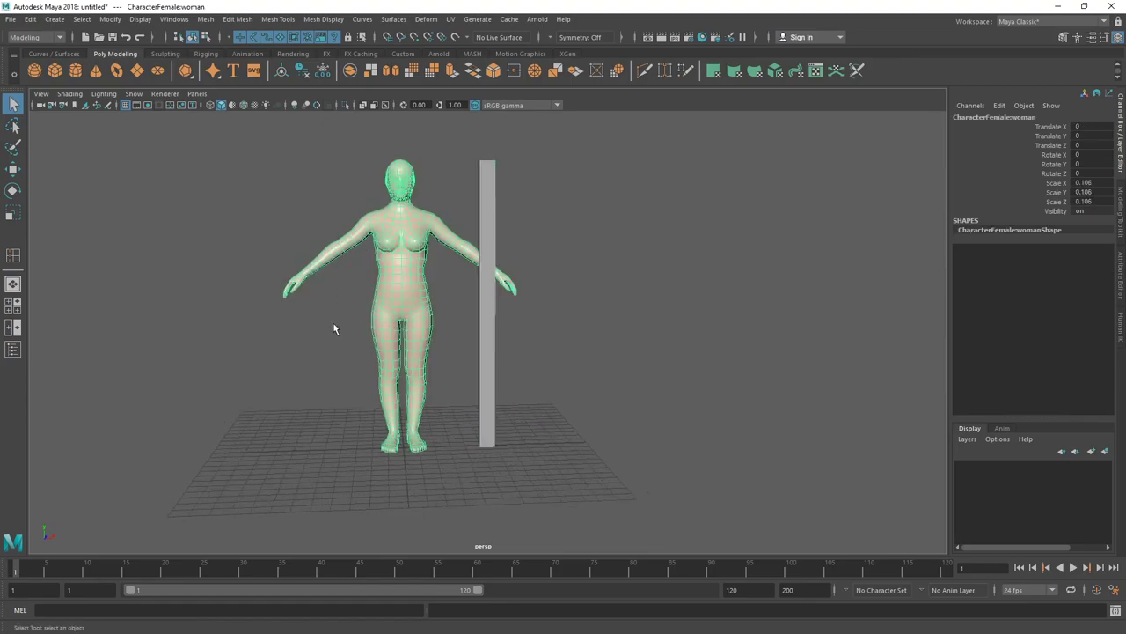
click(485, 238)
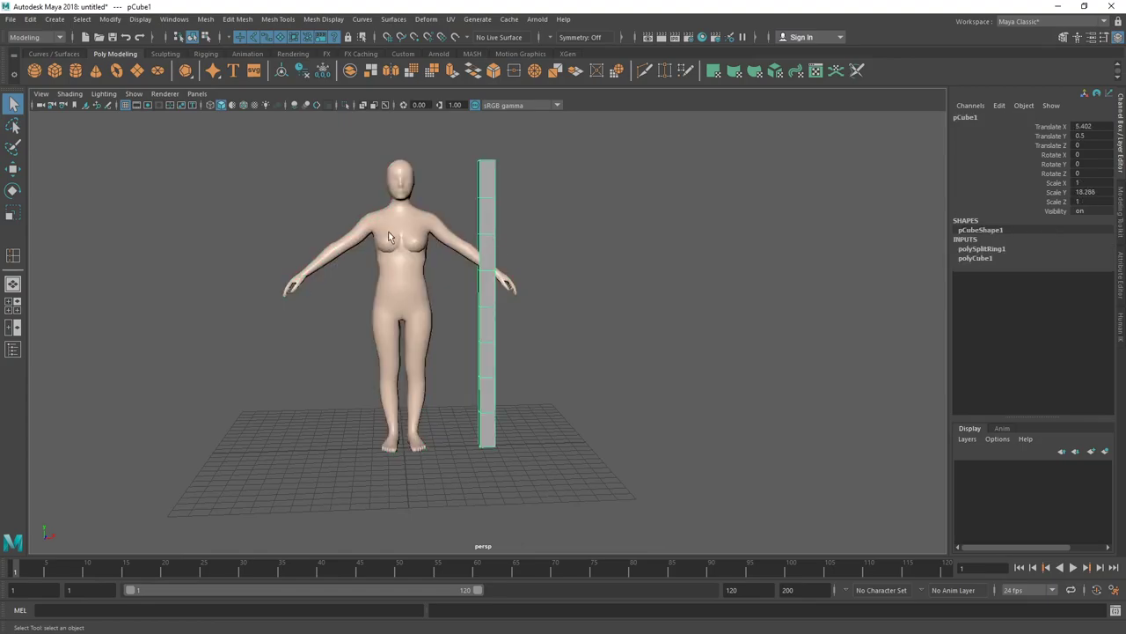
click(520, 385)
key(space)
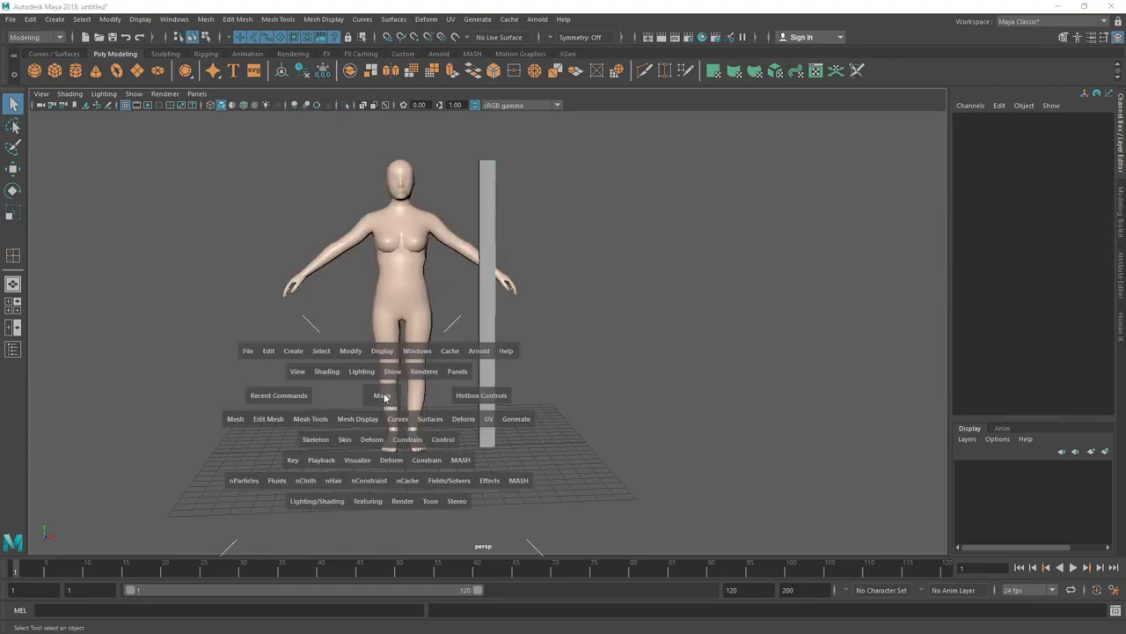
key(space)
key(space)
key(space)
scroll(480, 370, up, 4)
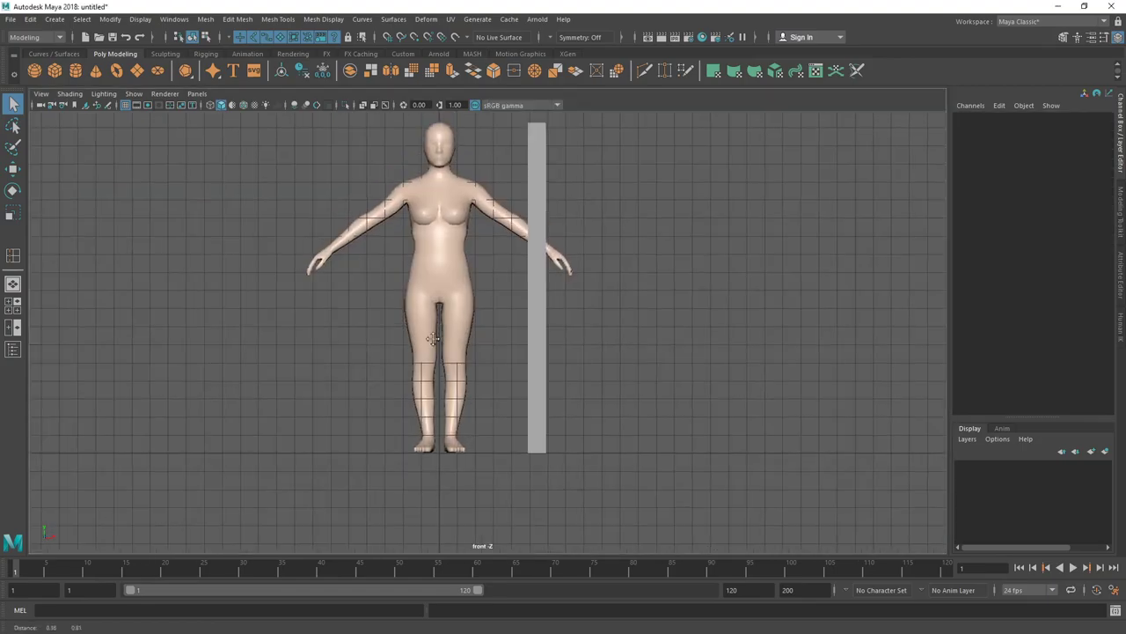
Move the reference cube along X to about 1.3 so it overlaps one side of the female figure
click(472, 370)
alt+middle_drag(471, 369, 543, 382)
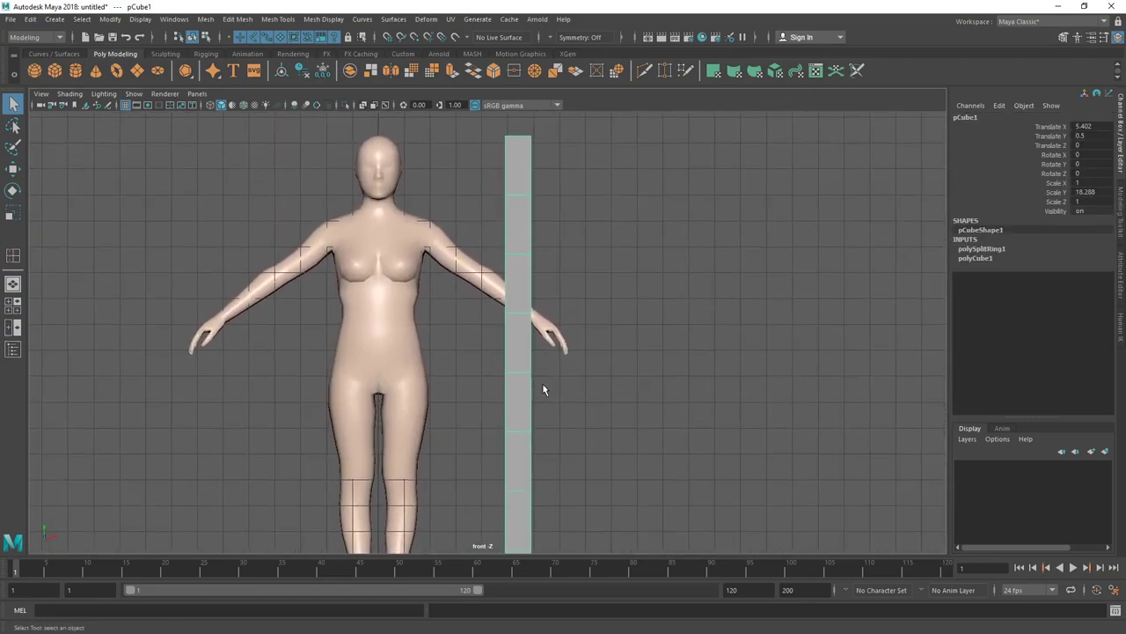
key(w)
alt+middle_drag(589, 516, 597, 452)
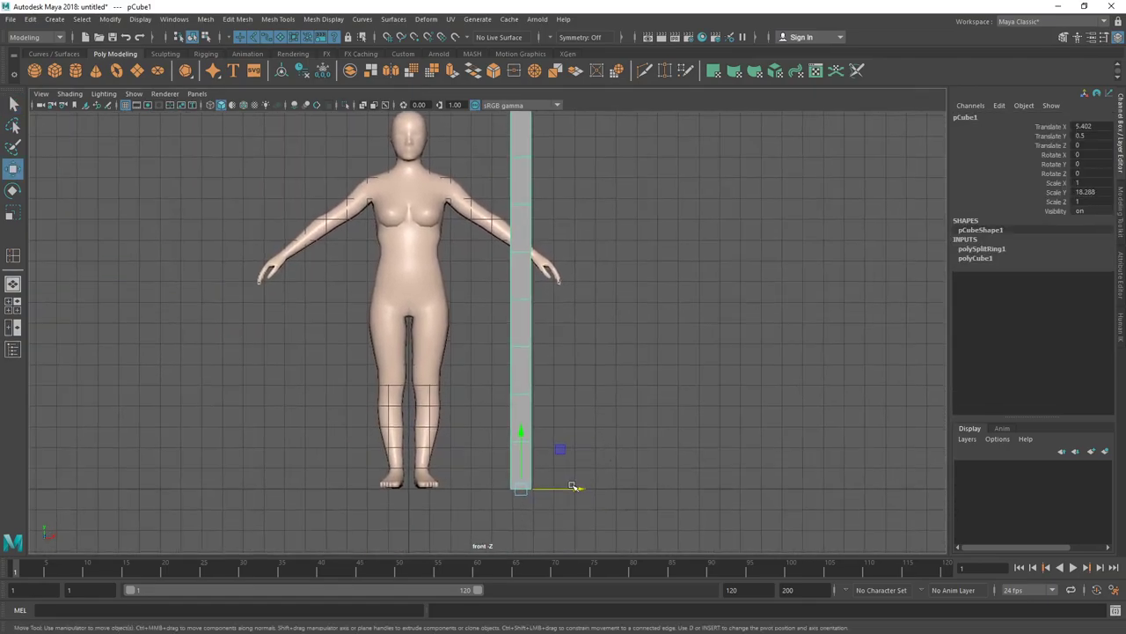
drag(576, 488, 489, 488)
alt+middle_drag(571, 395, 568, 407)
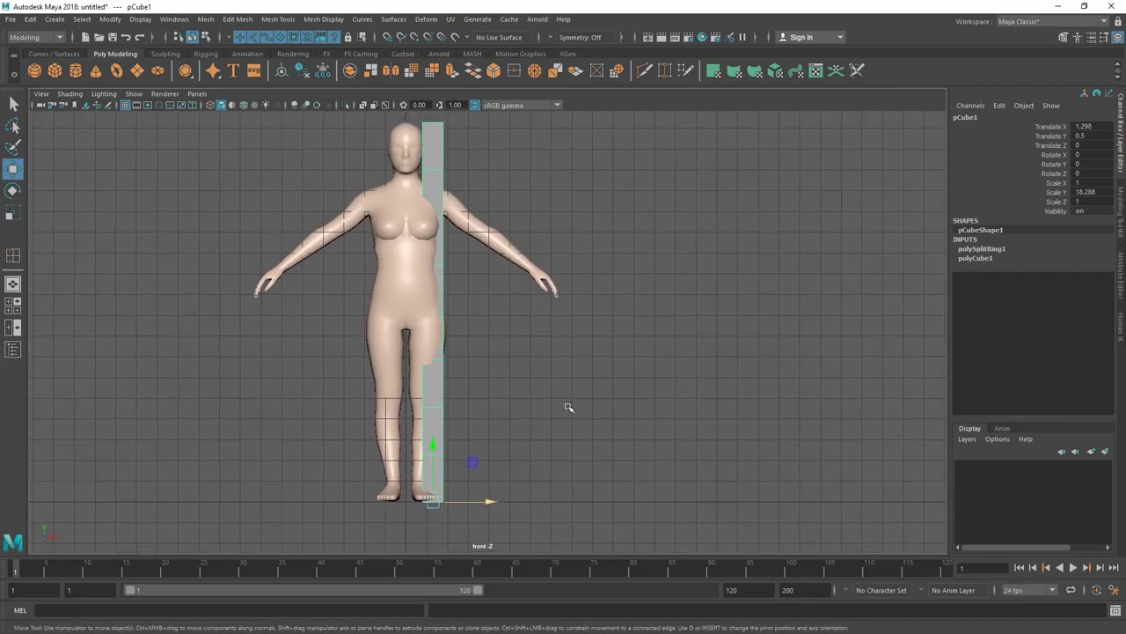
Switch to PureRef, place and resize its window beside the Maya model, and frame the chart's 8-head female figures
key(alt+Tab)
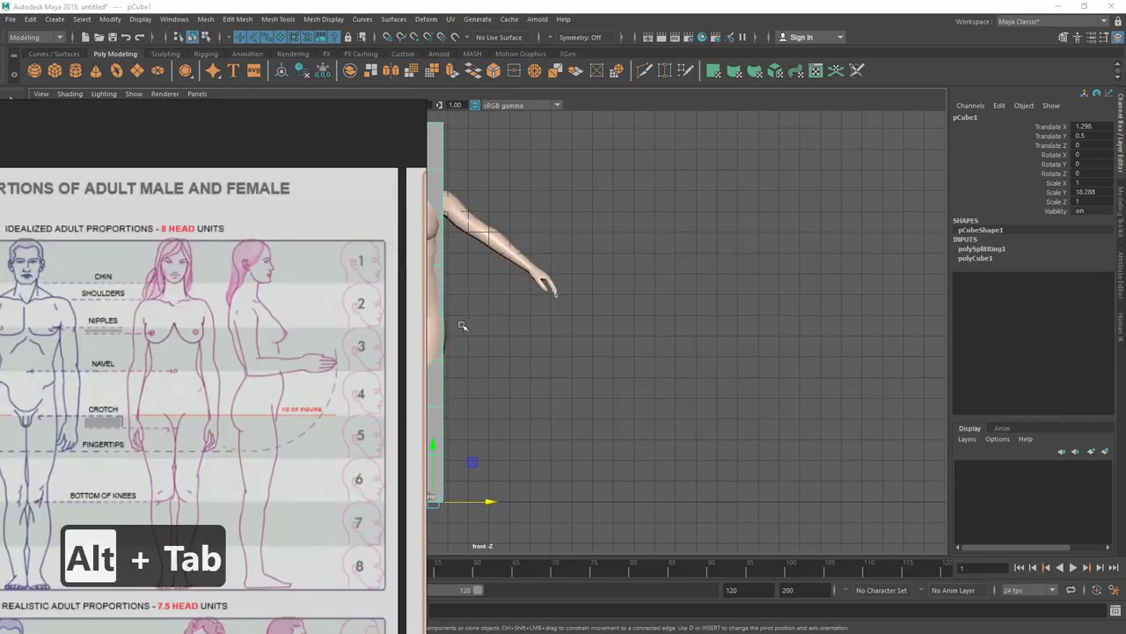
right_drag(295, 304, 920, 241)
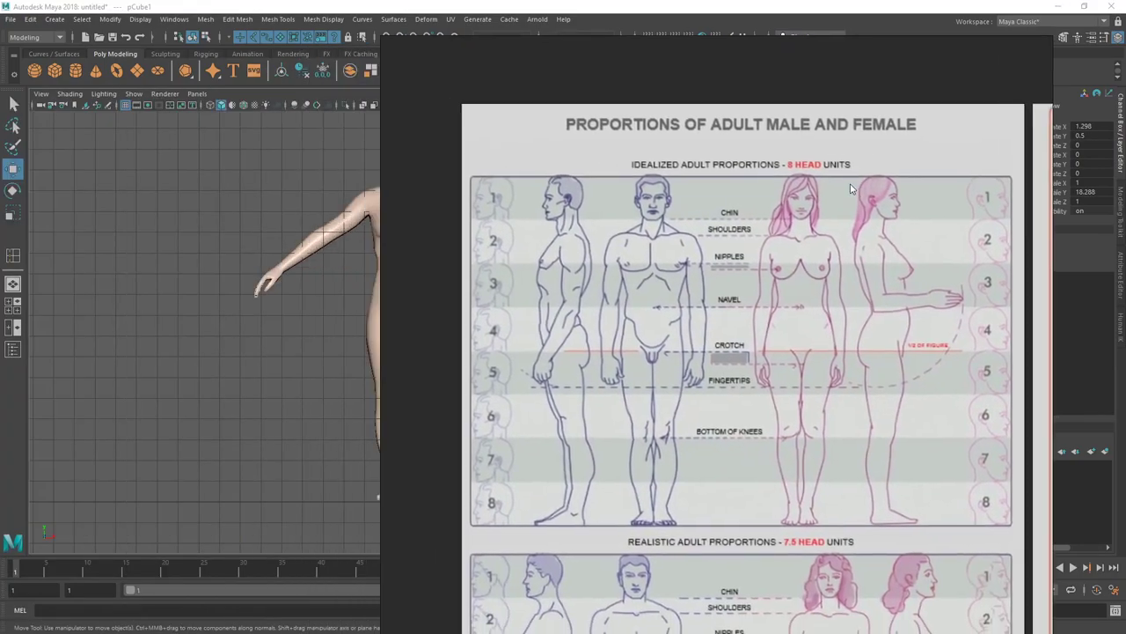
drag(382, 83, 734, 159)
right_drag(879, 245, 799, 216)
scroll(799, 216, down, 3)
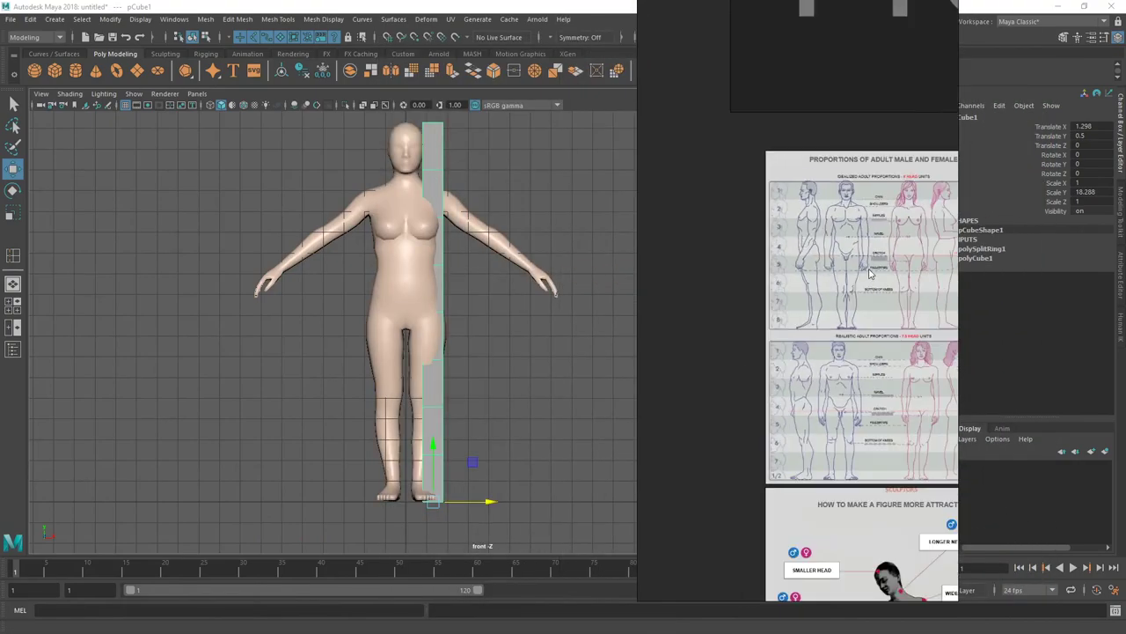
scroll(783, 239, up, 5)
middle_drag(932, 245, 762, 253)
scroll(754, 252, up, 2)
Set the PureRef window to Always On Top so it stays over Maya
click(519, 316)
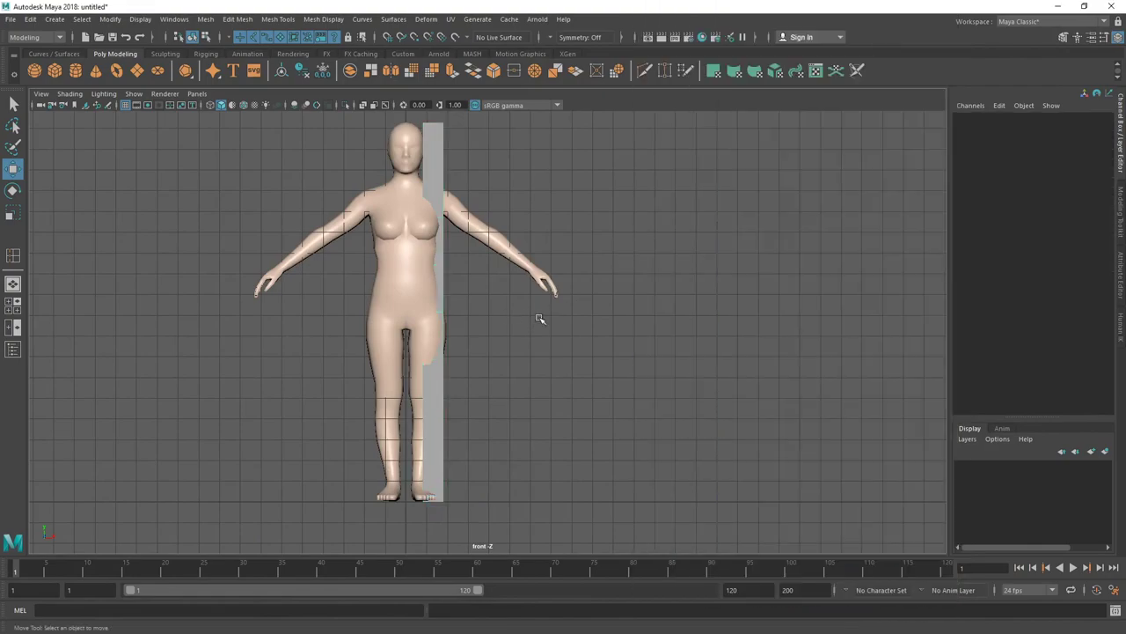
key(alt+Tab)
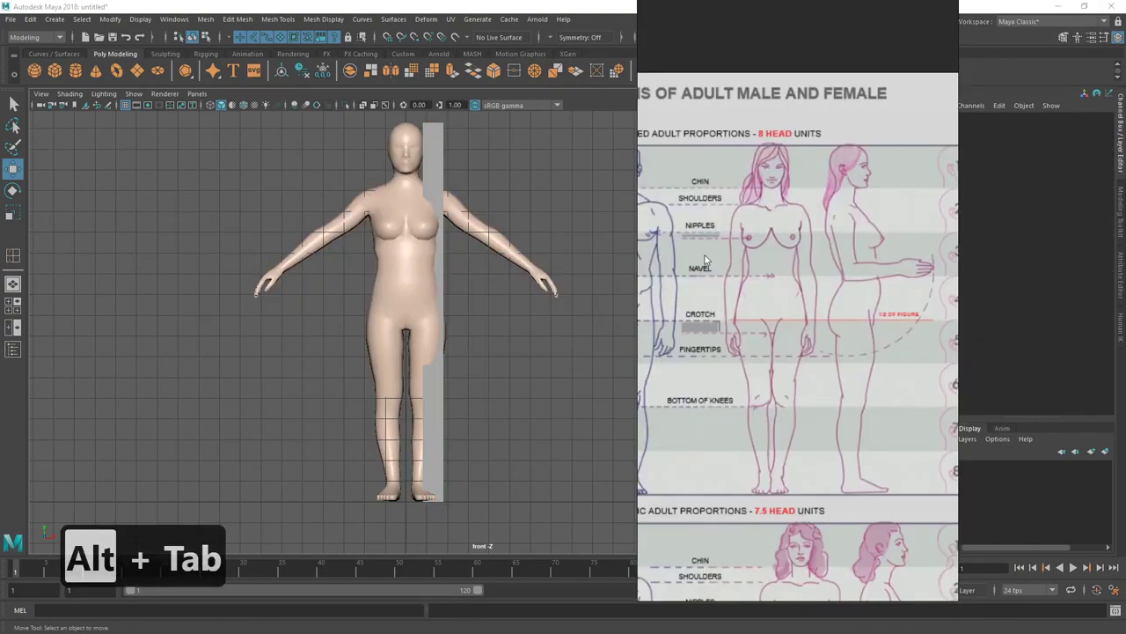
right_click(704, 260)
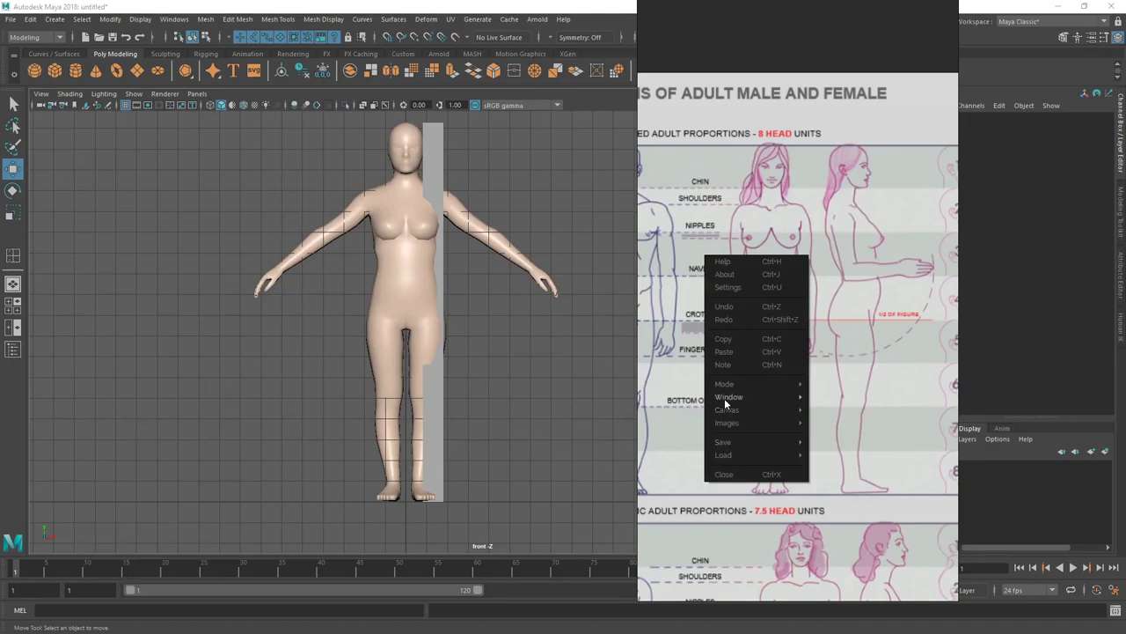
mouse_move(729, 397)
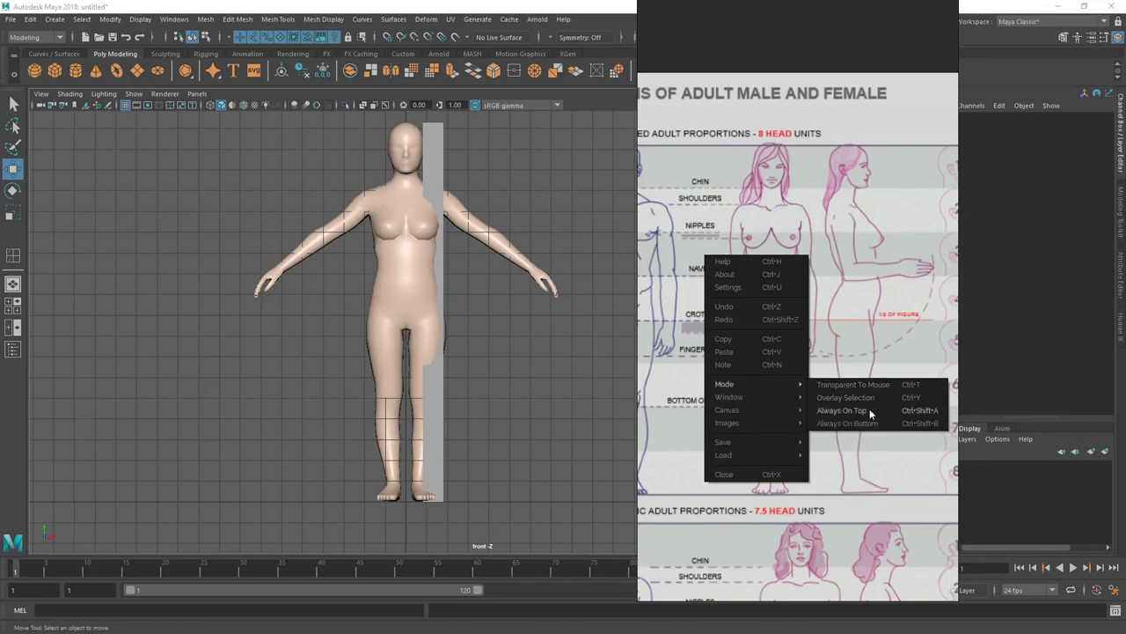
click(857, 411)
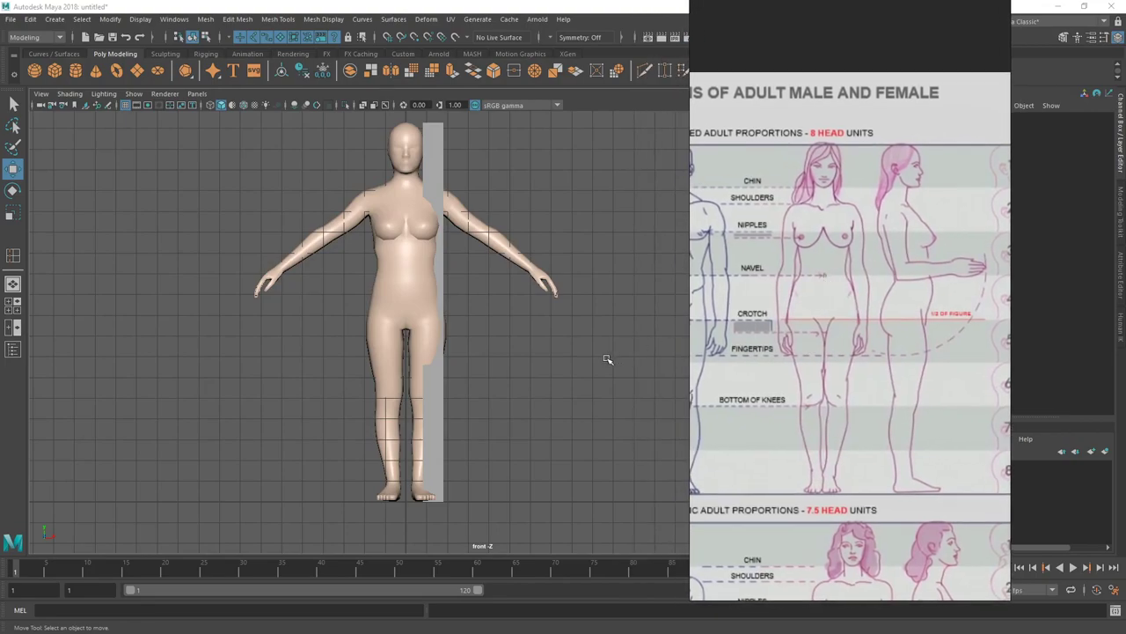
Frame the base mesh in the front view and reposition the reference window beside it, enlarging the 8-head female figures
alt+middle_drag(515, 342, 531, 375)
alt+right_drag(530, 375, 576, 370)
alt+middle_drag(575, 369, 603, 378)
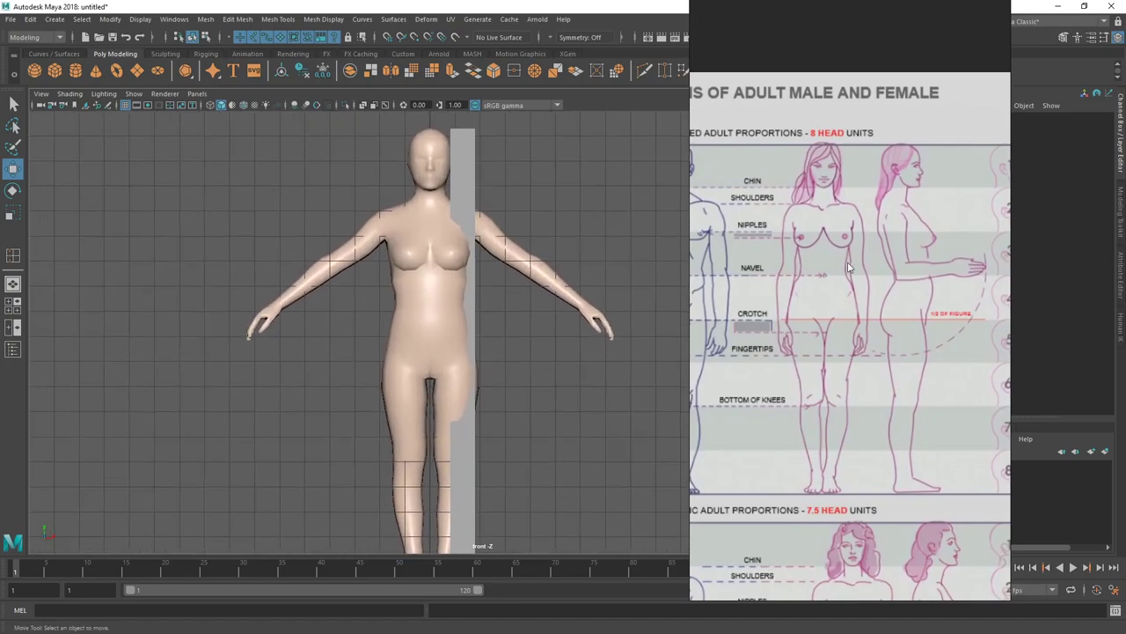
drag(748, 79, 736, 130)
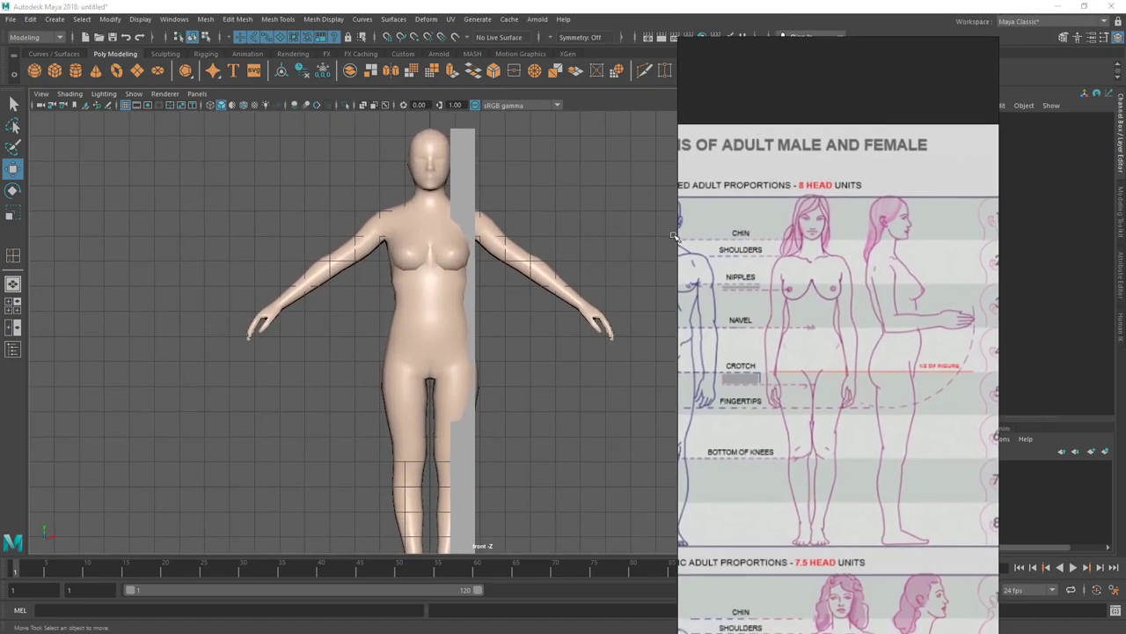
drag(854, 38, 844, 81)
scroll(809, 295, up, 3)
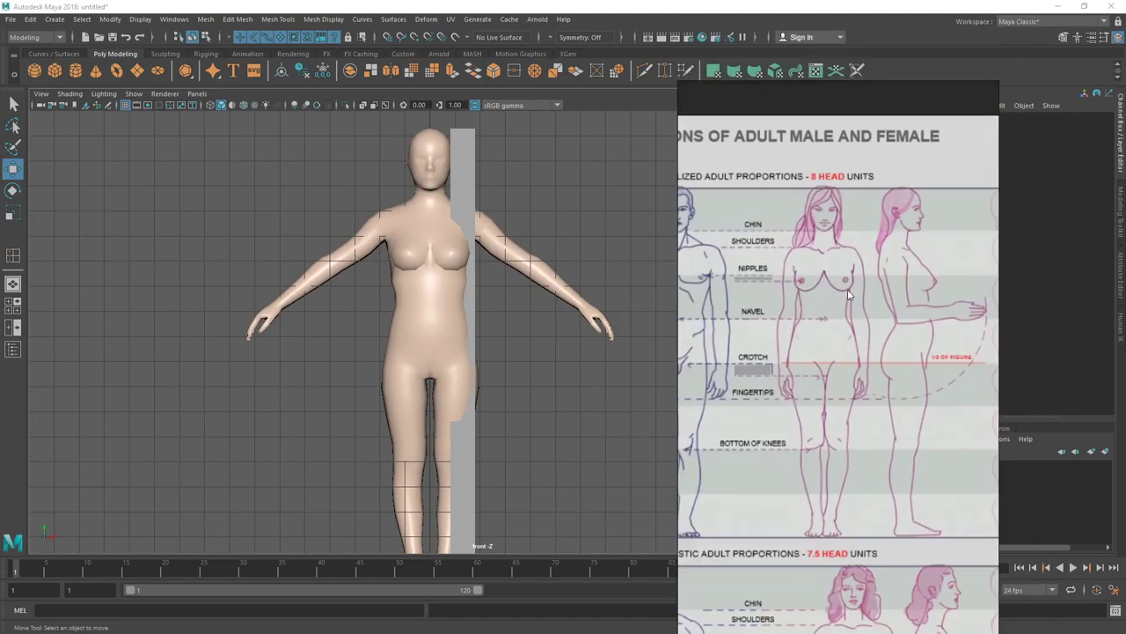
drag(886, 255, 919, 203)
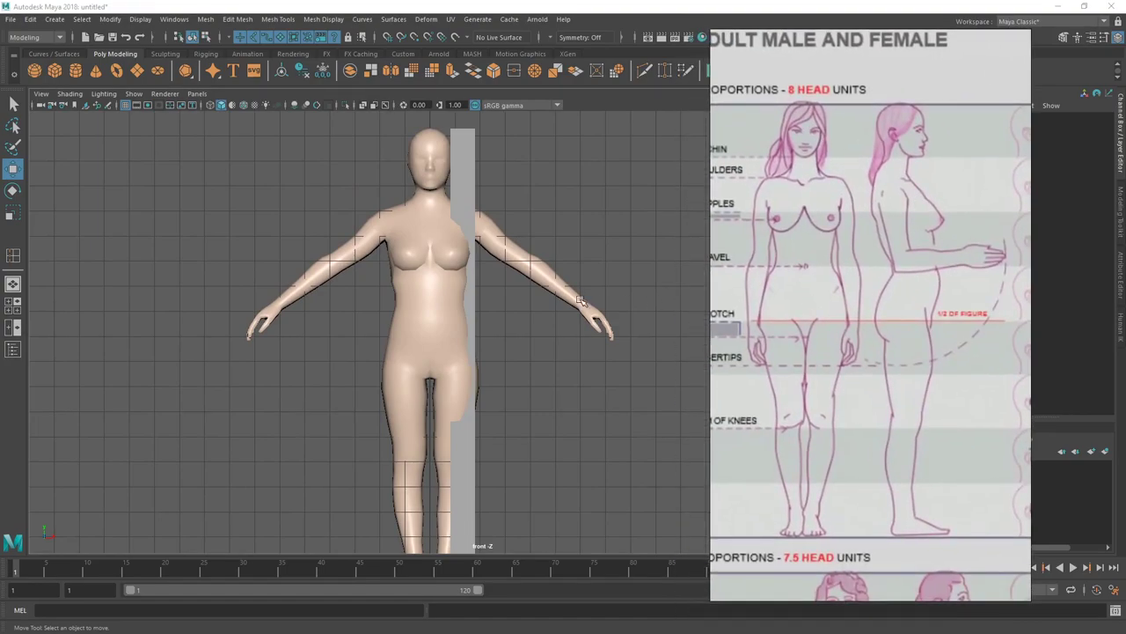
Move the reference cube along X to about 0.32 so it overlaps the base mesh's head and centre
alt+middle_drag(472, 271, 485, 268)
click(485, 205)
key(q)
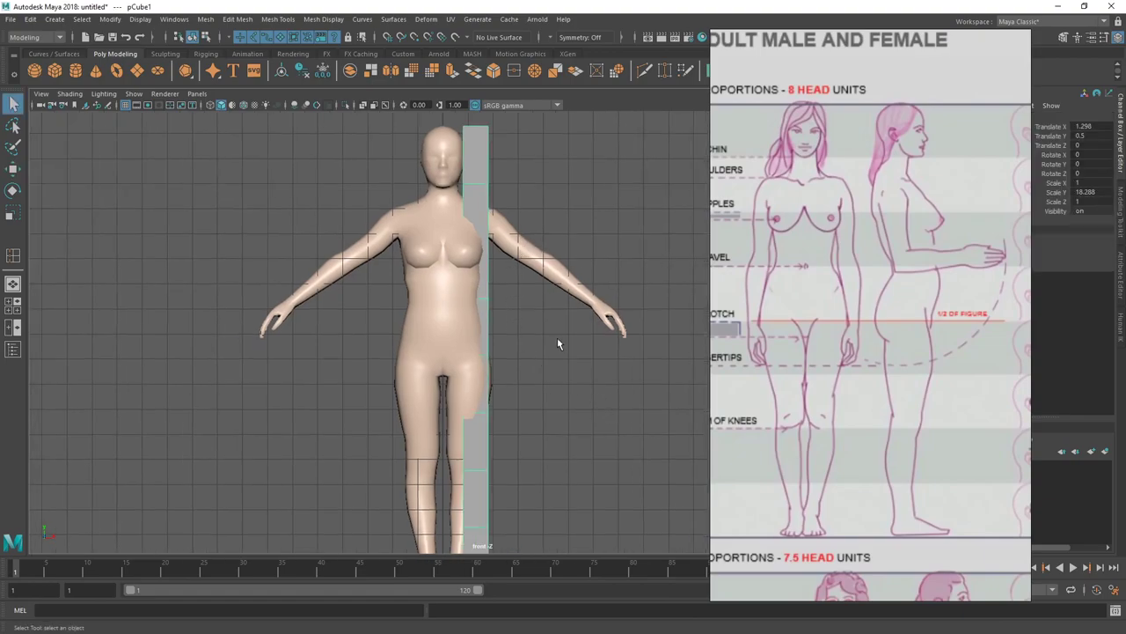
scroll(557, 337, up, 3)
scroll(490, 308, up, 2)
key(w)
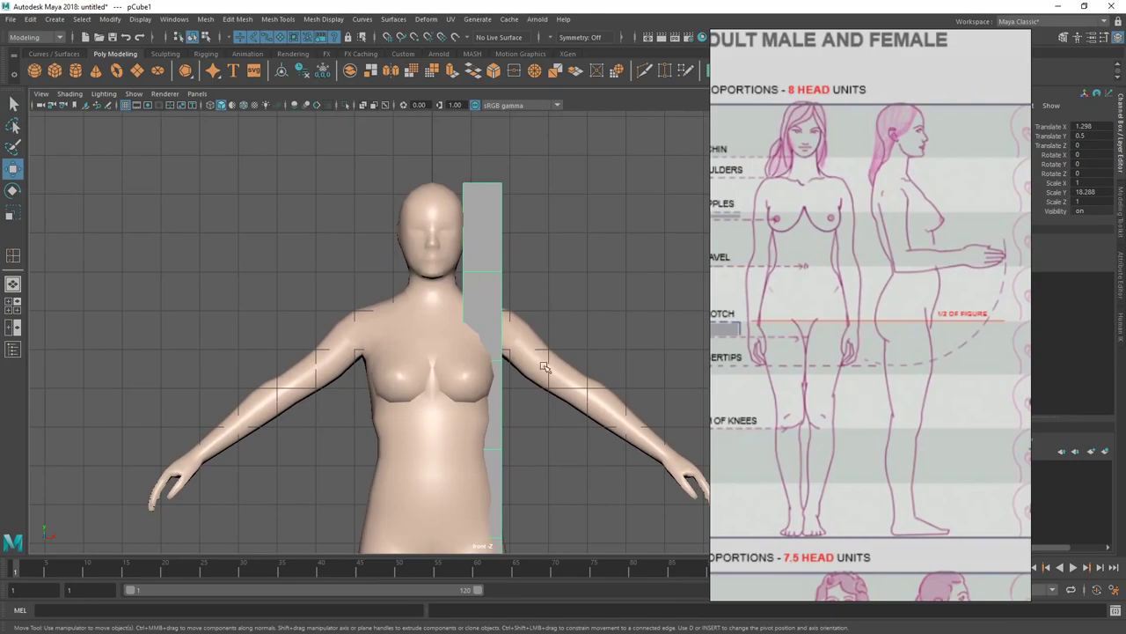
scroll(546, 445, down, 4)
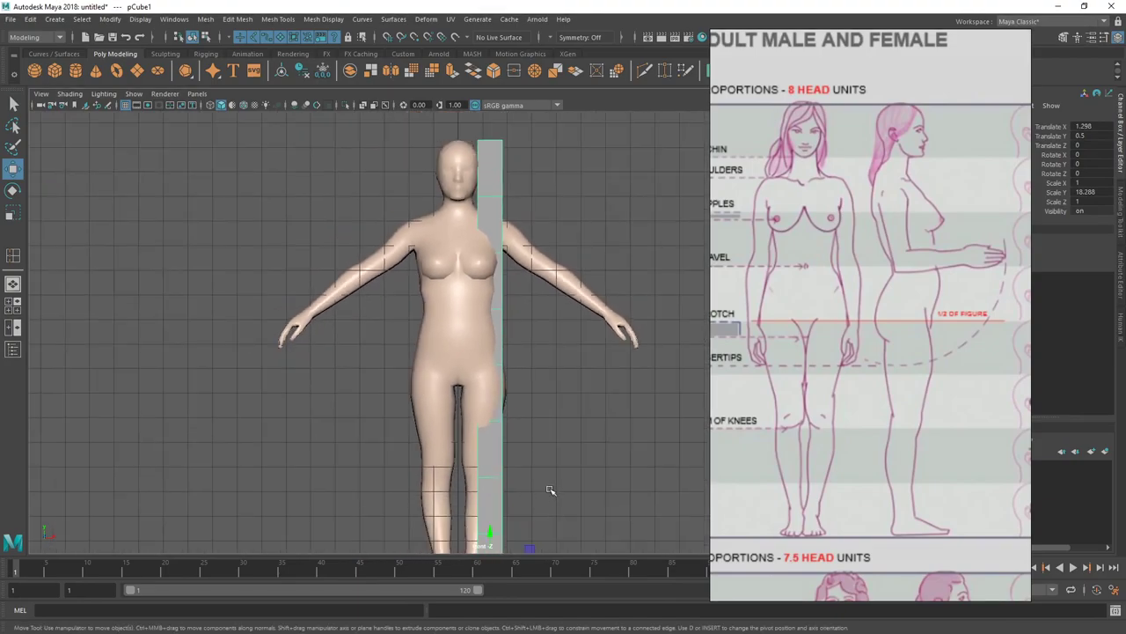
scroll(549, 501, down, 2)
drag(548, 511, 516, 511)
Examine the base mesh's head from crown to chin against the cube's topmost head-unit division
scroll(528, 528, up, 3)
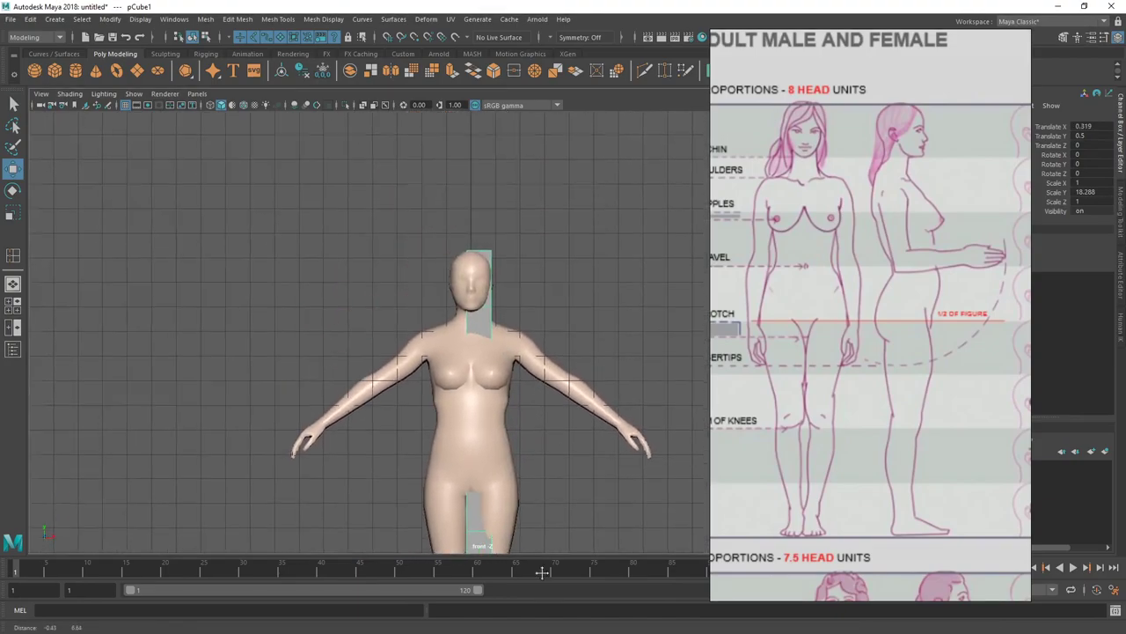
scroll(654, 407, up, 4)
scroll(487, 404, up, 2)
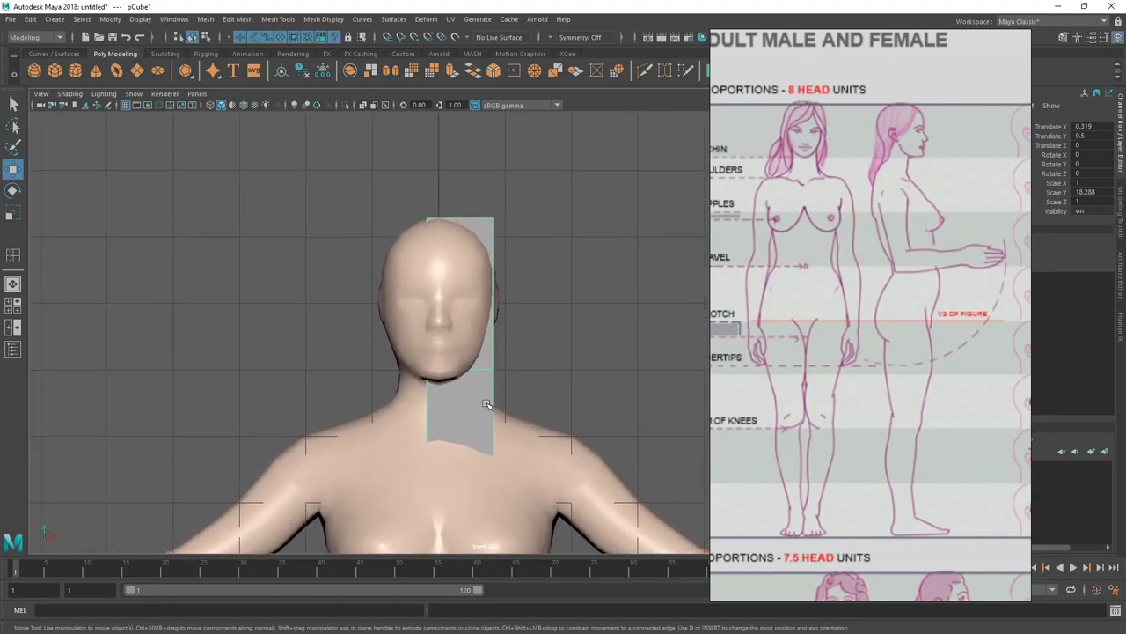
alt+middle_drag(486, 404, 495, 368)
scroll(495, 413, up, 1)
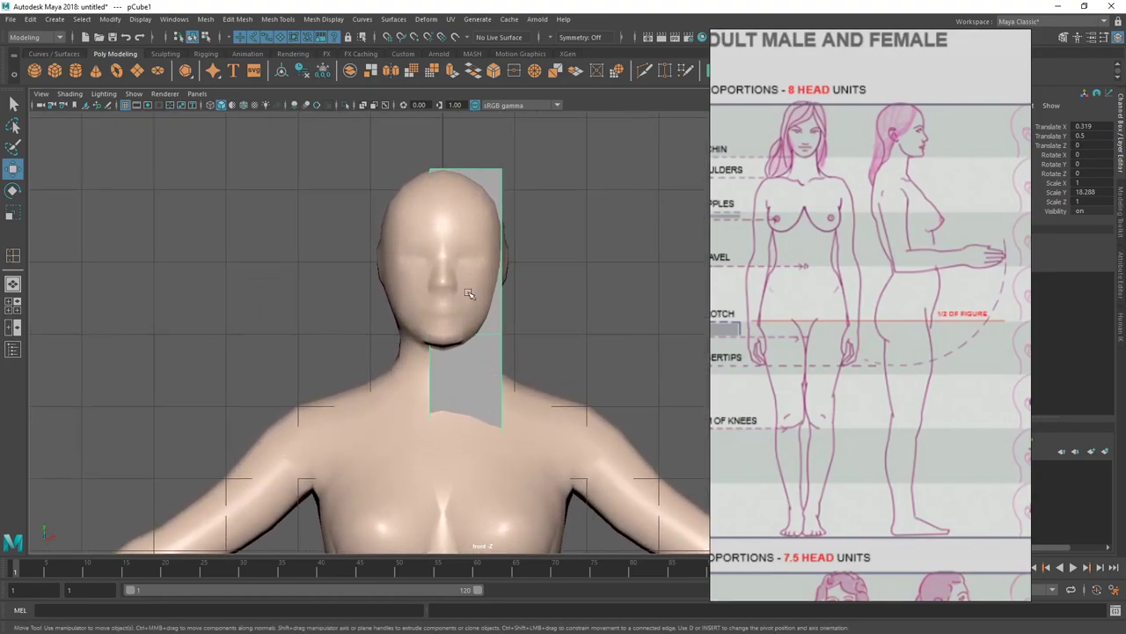
click(469, 293)
click(488, 359)
Select the female base mesh and compare its torso and legs with the proportions chart's head-unit divisions
alt+middle_drag(488, 359, 480, 240)
scroll(488, 291, down, 1)
scroll(488, 290, down, 2)
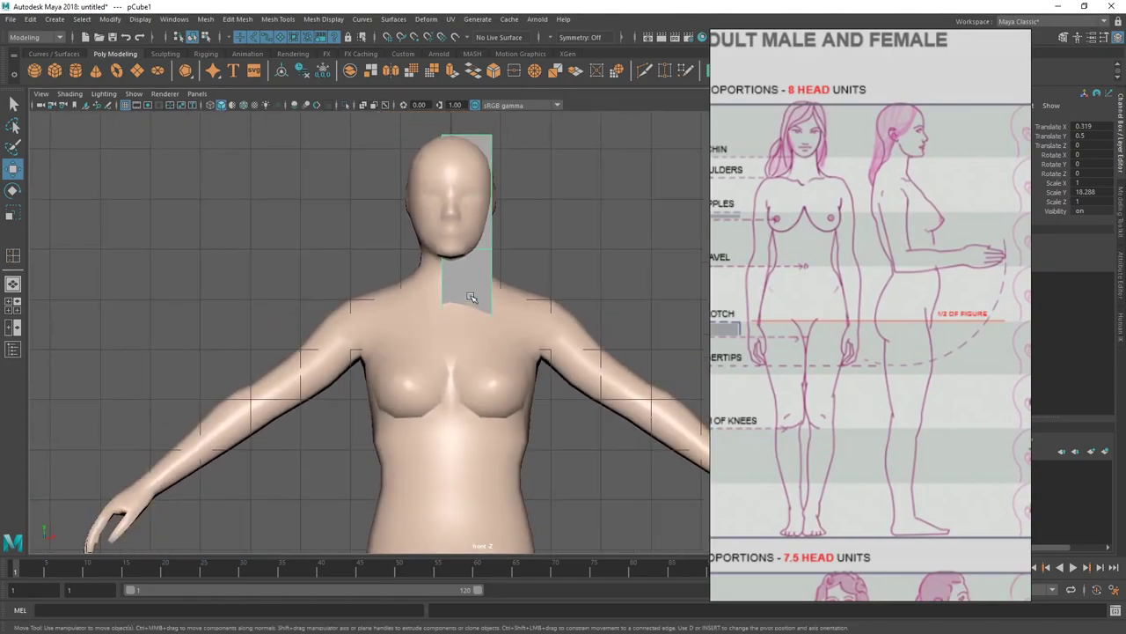
alt+right_drag(504, 284, 534, 342)
alt+middle_drag(470, 312, 471, 179)
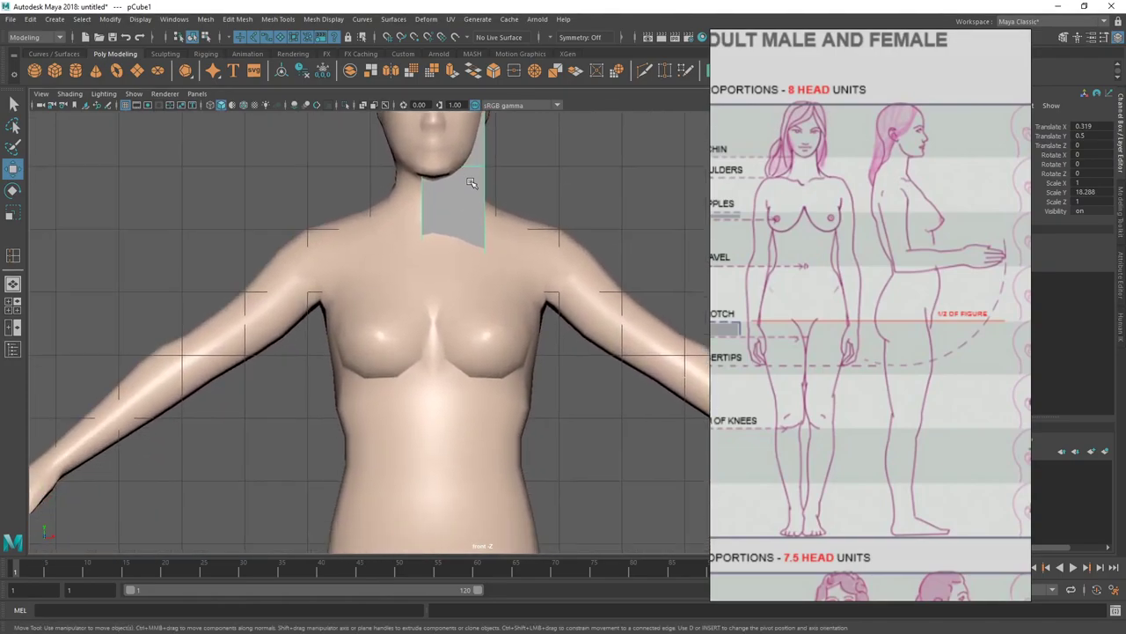
alt+right_drag(502, 298, 390, 255)
scroll(470, 373, down, 2)
click(472, 373)
scroll(505, 378, up, 4)
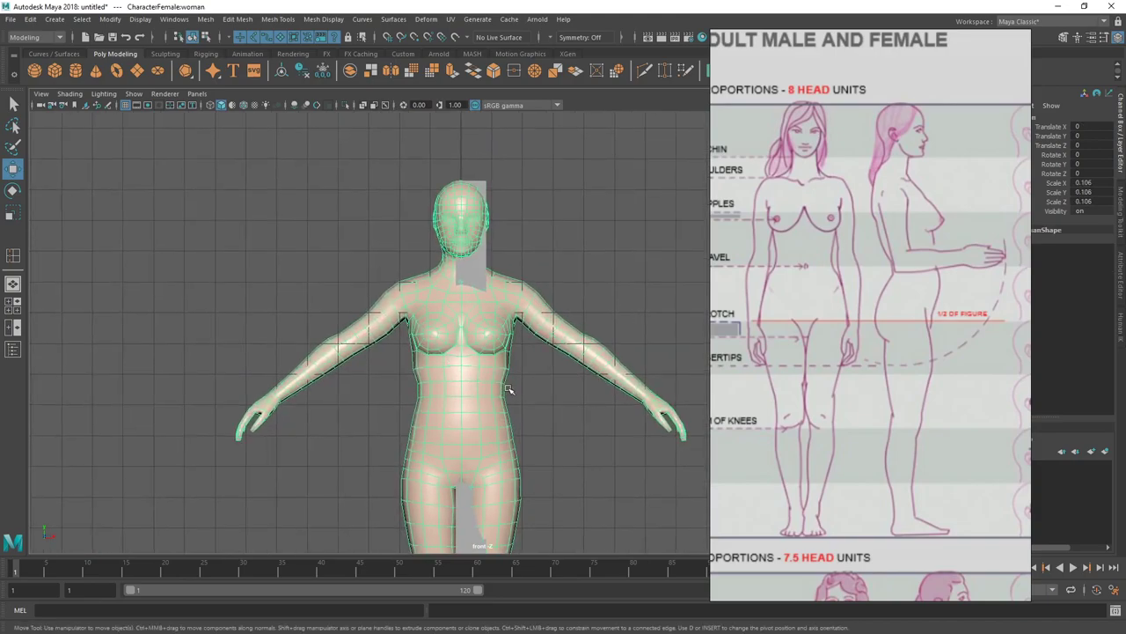
scroll(507, 356, down, 3)
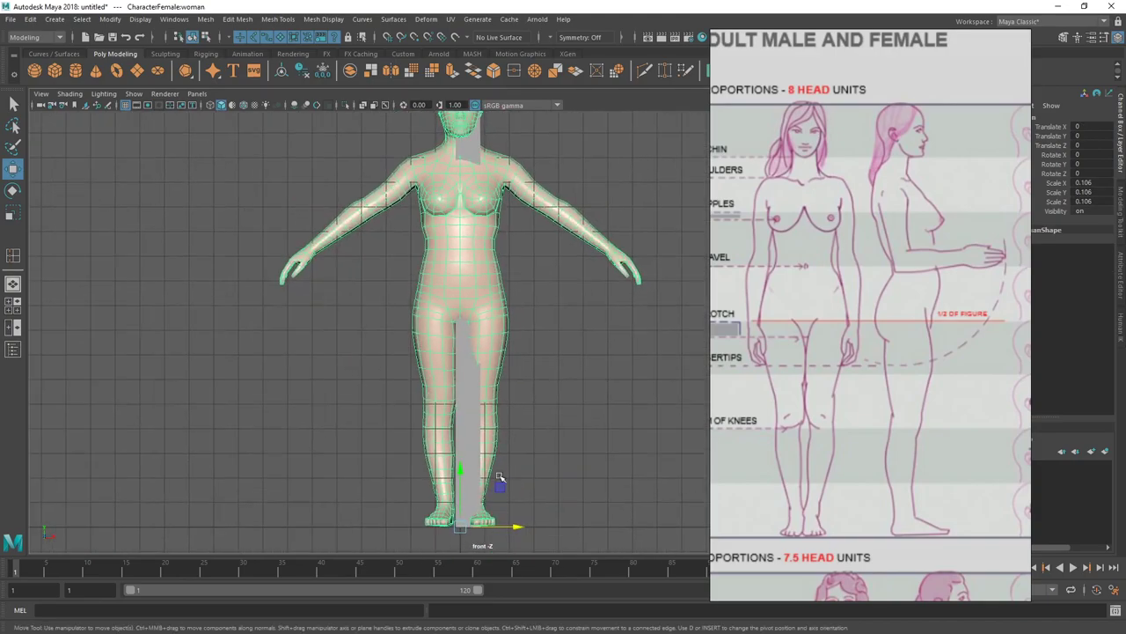
key(r)
key(q)
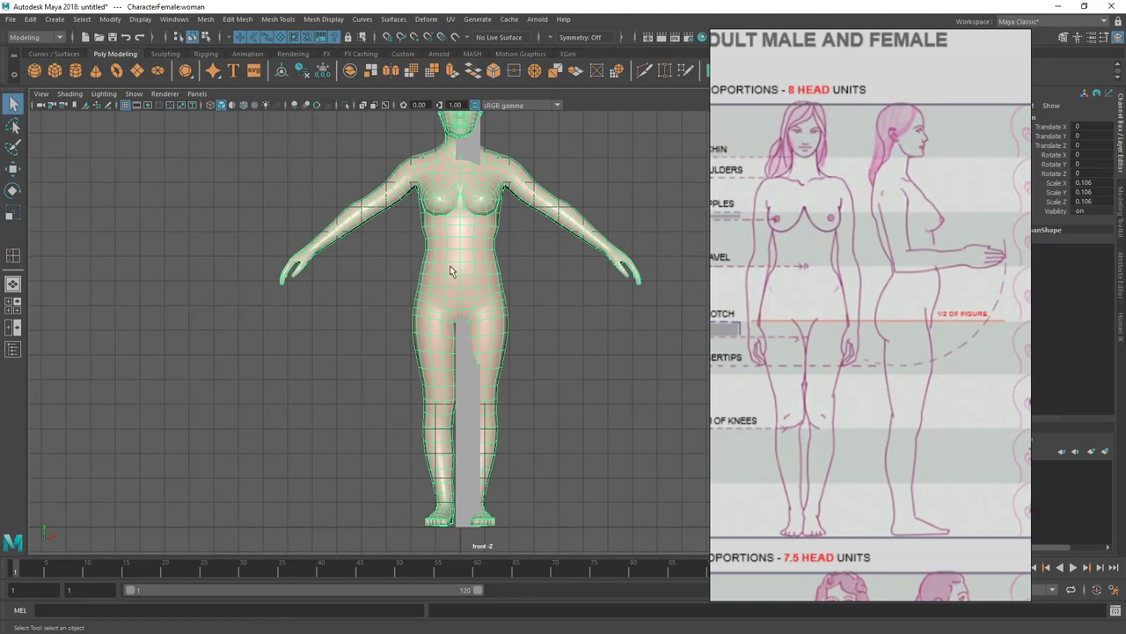
Display Wireframe on Shaded in the front view and select the base mesh to check the chin against the cube's first division
scroll(480, 338, up, 6)
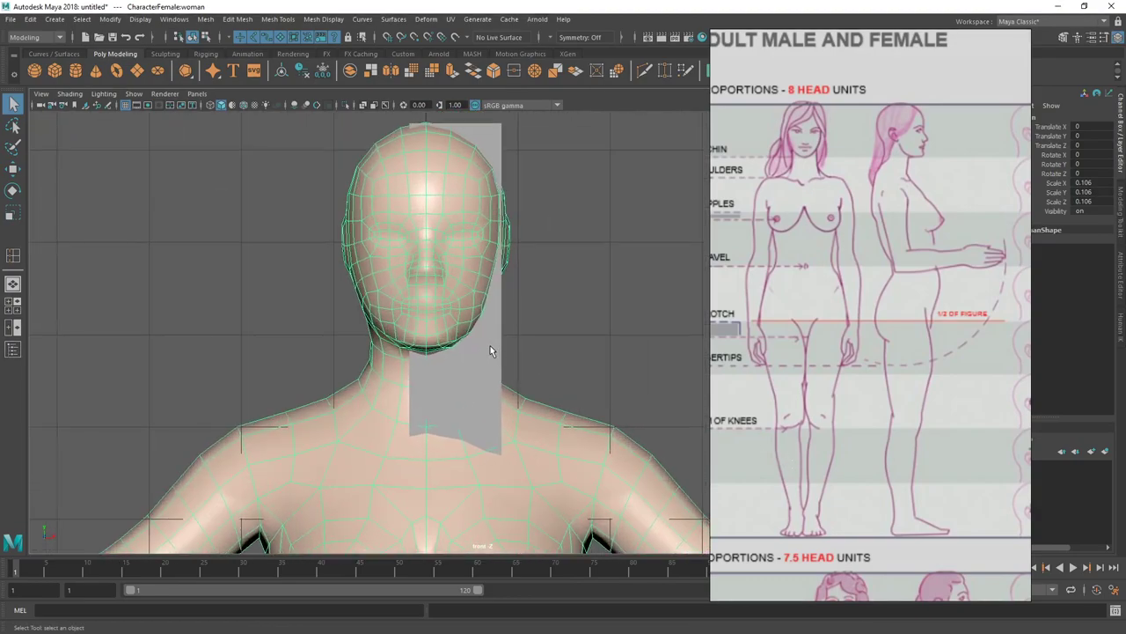
click(339, 134)
click(248, 104)
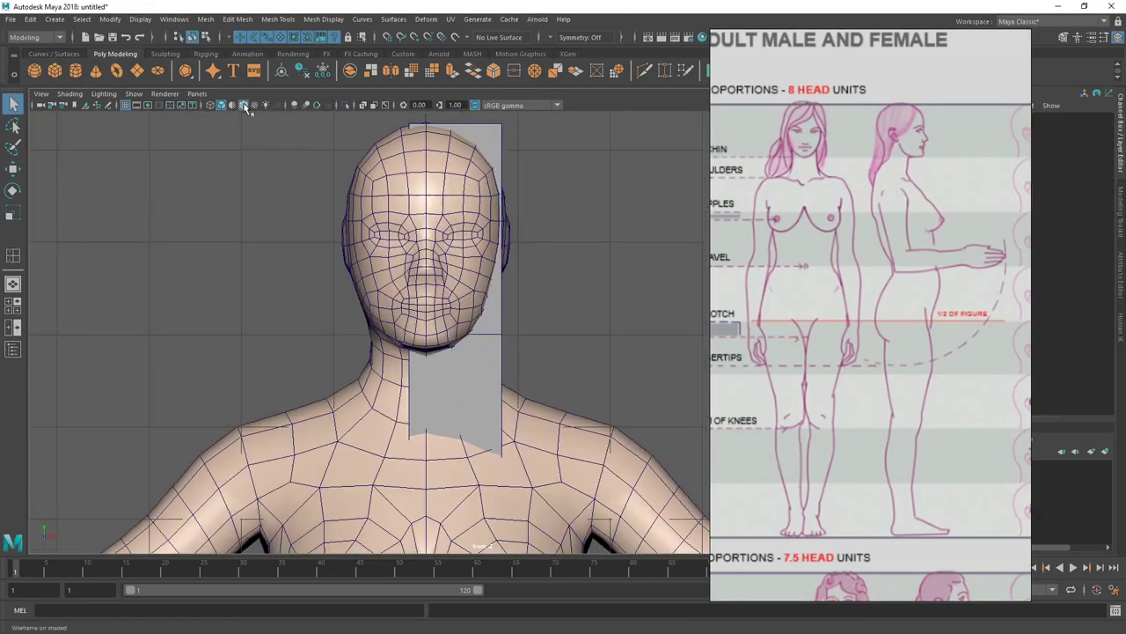
click(81, 96)
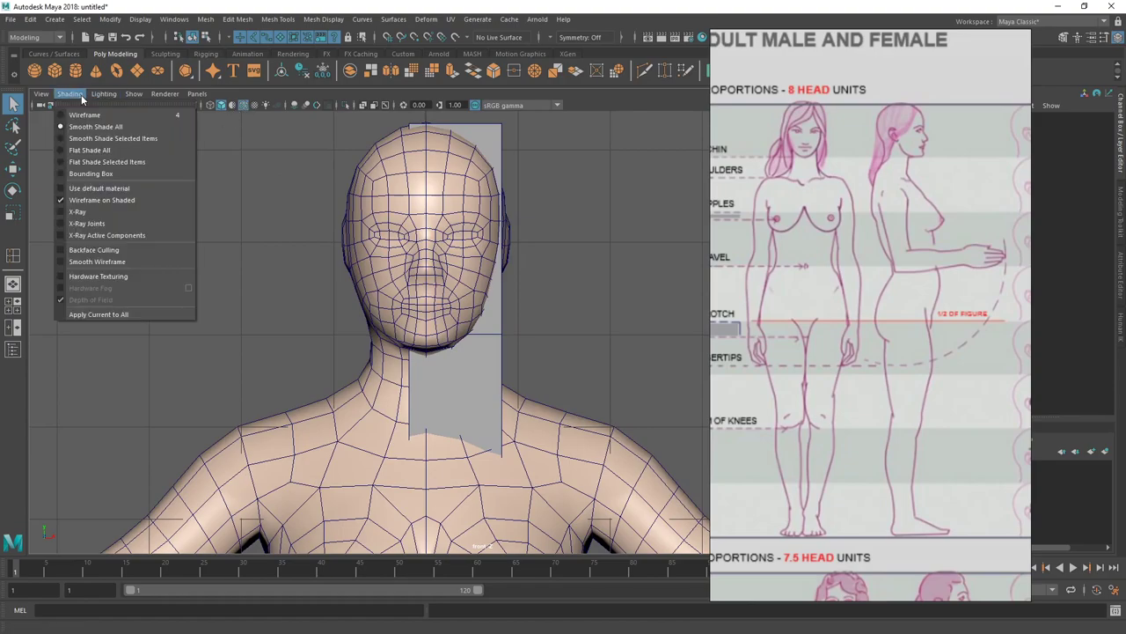
click(101, 200)
click(446, 332)
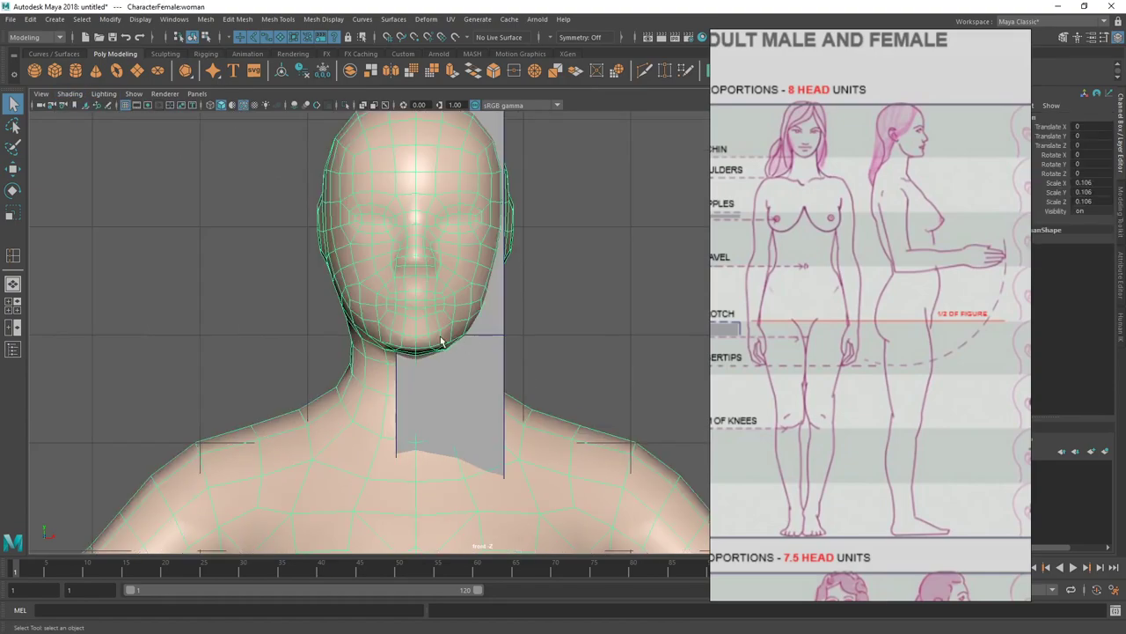
Select the female base mesh's head vertices from crown to chin, leaving out the lower neck vertices
alt+middle_drag(448, 362, 503, 329)
click(490, 356)
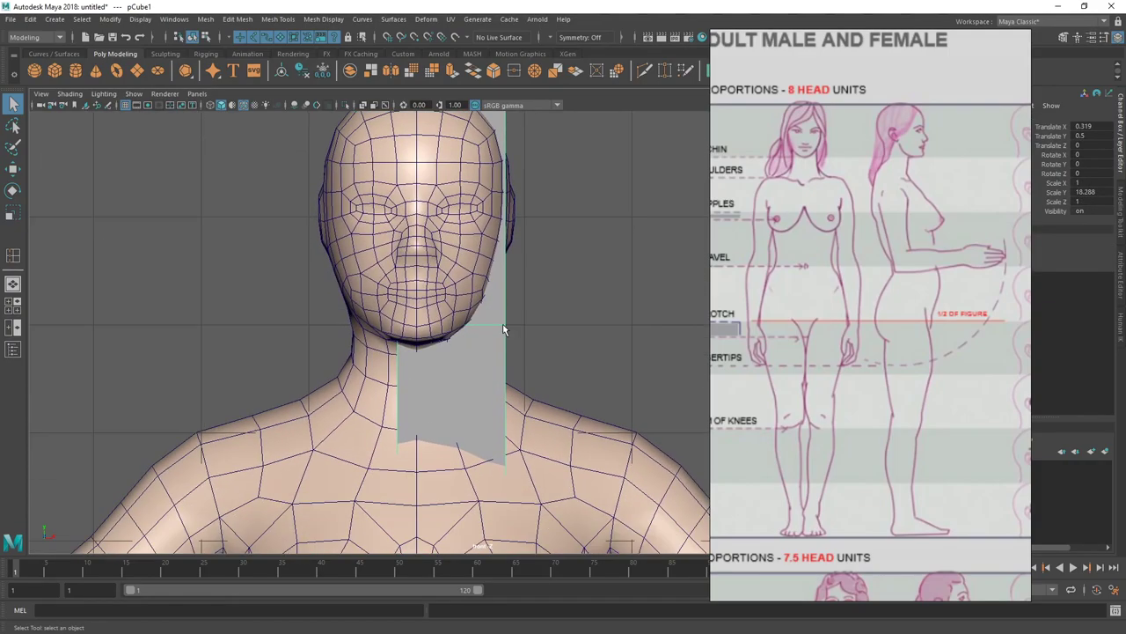
click(451, 265)
right_drag(556, 235, 491, 243)
alt+middle_drag(558, 246, 566, 329)
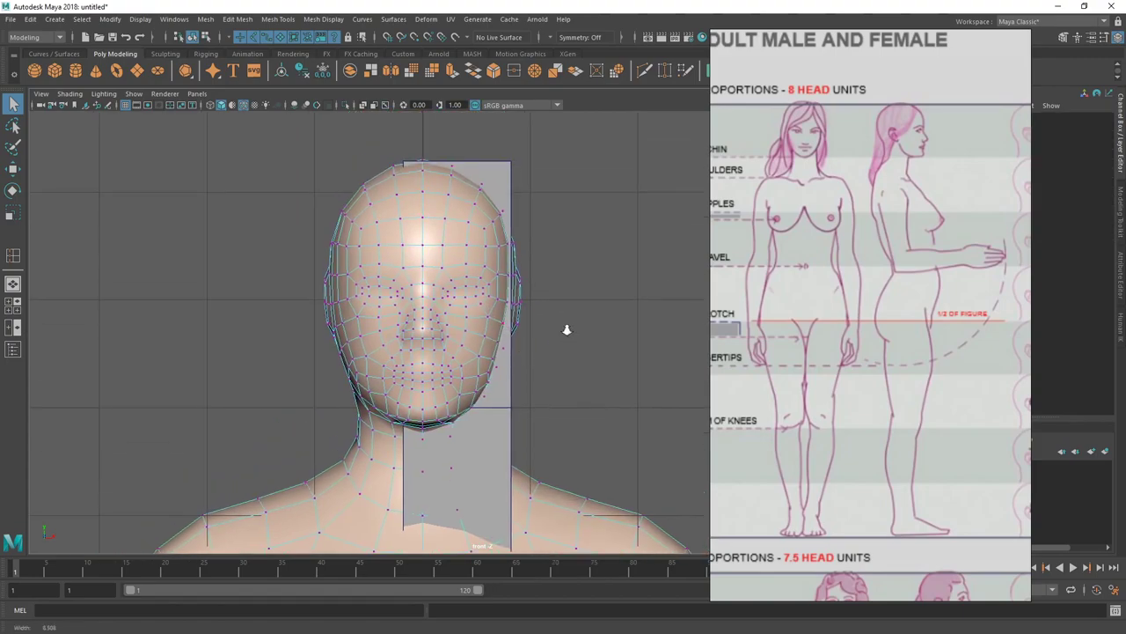
alt+right_drag(566, 329, 379, 273)
alt+right_drag(321, 210, 364, 261)
drag(362, 213, 542, 397)
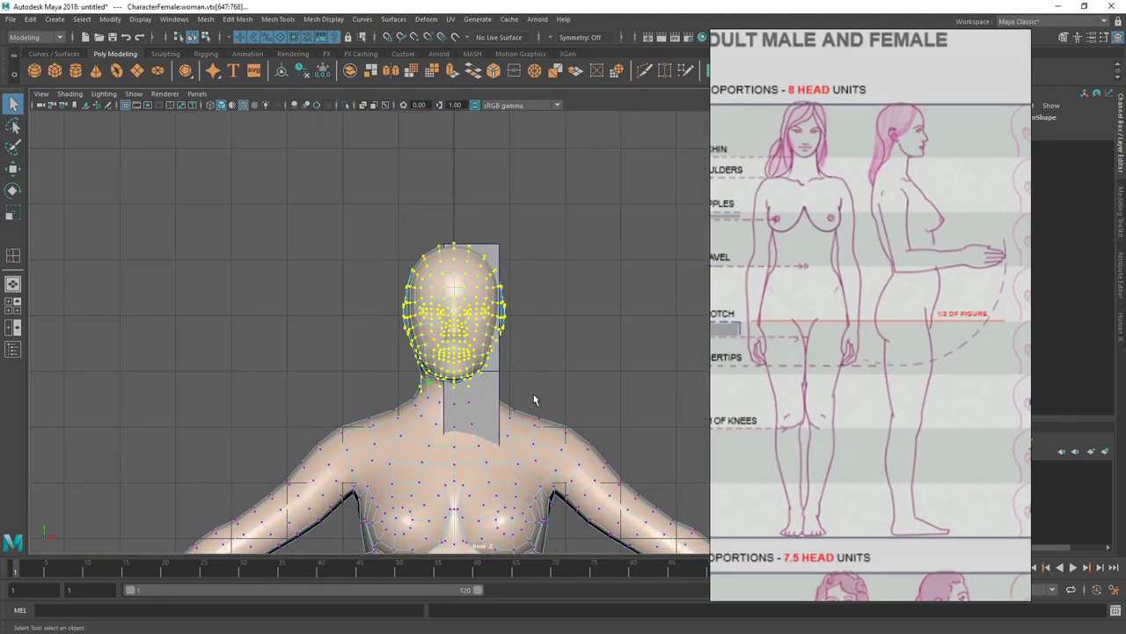
scroll(520, 409, up, 4)
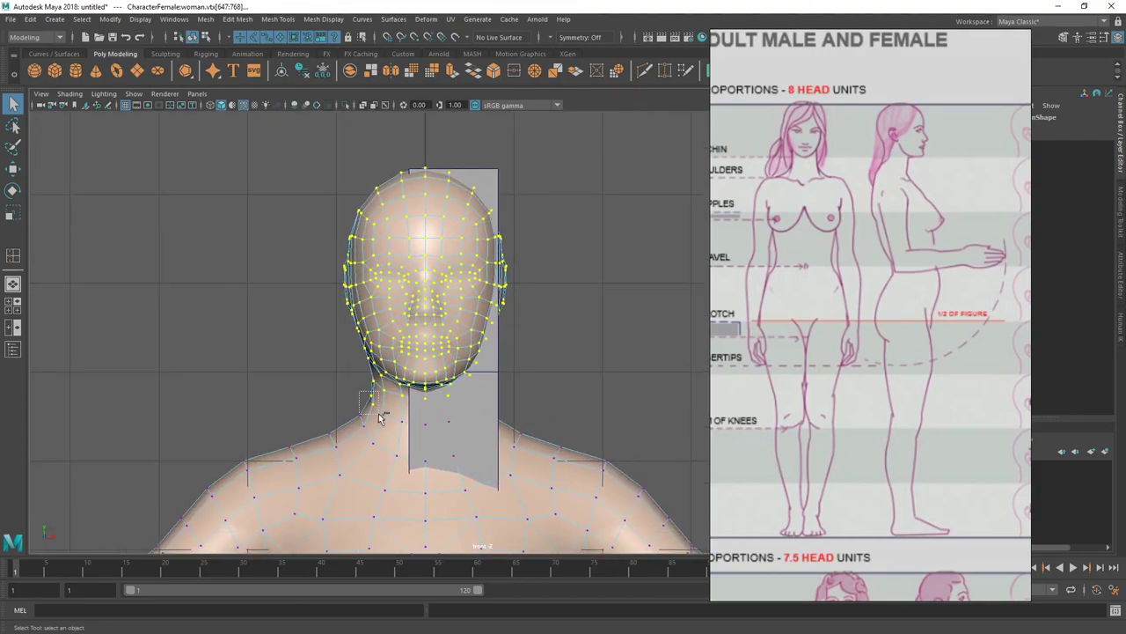
scroll(470, 424, up, 3)
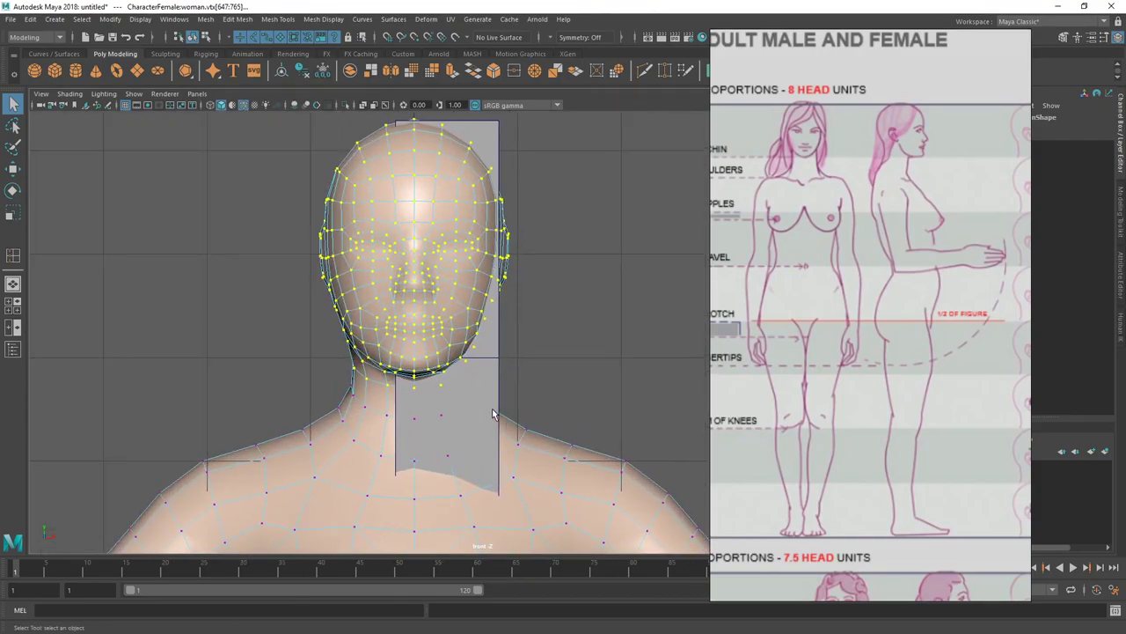
key(4)
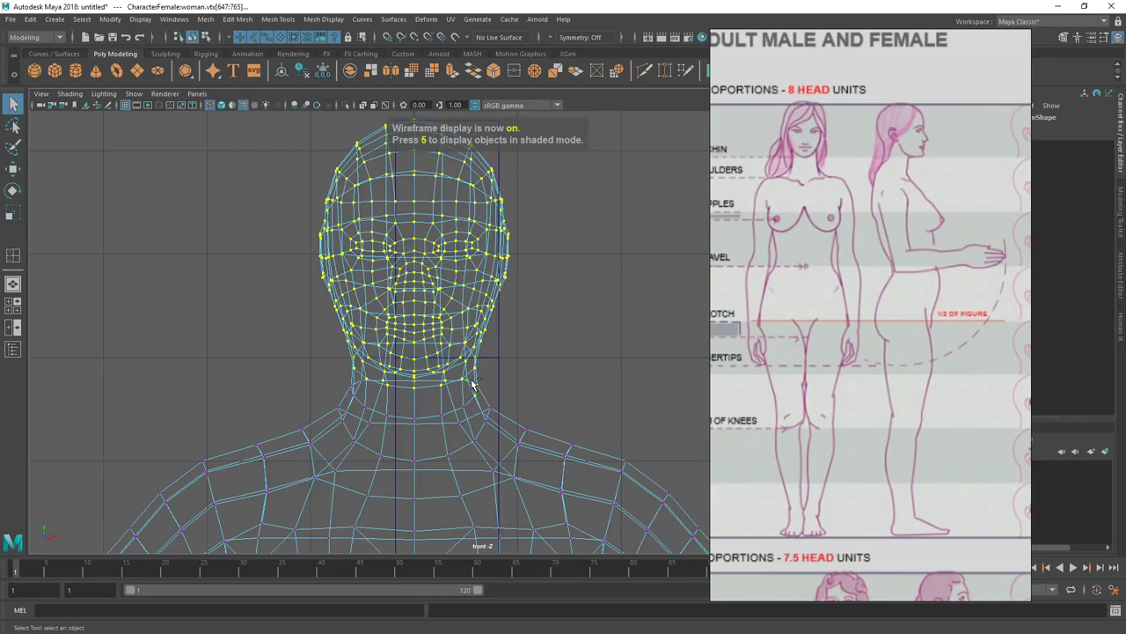
key(5)
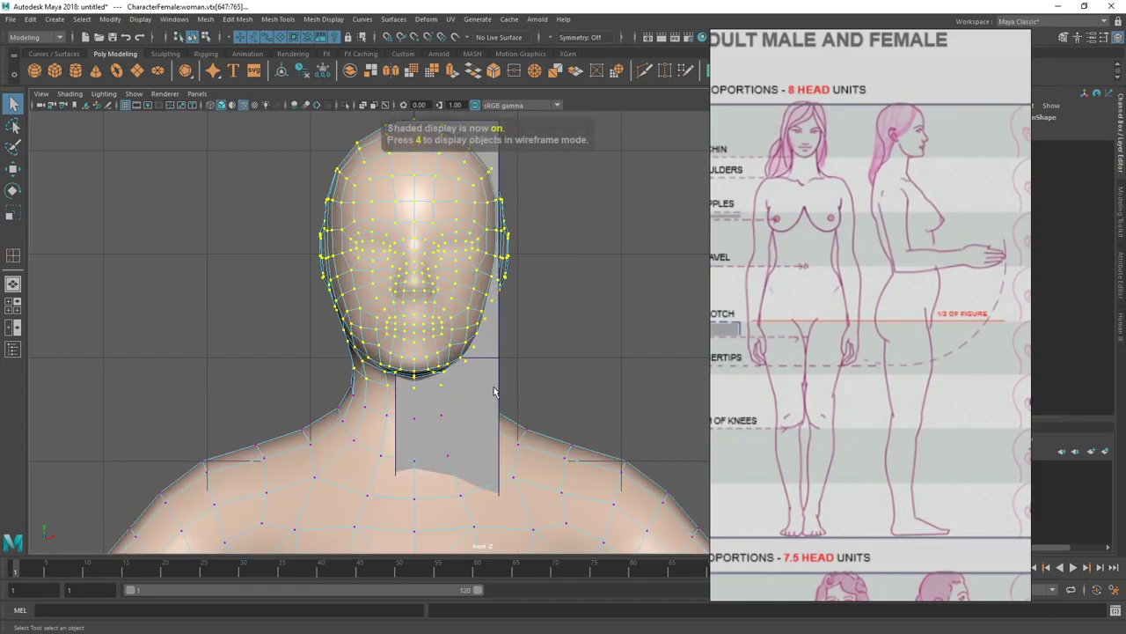
Scale the head vertices uniformly to about 0.93, raise them to fit the cube's first head unit, and return to object mode
key(r)
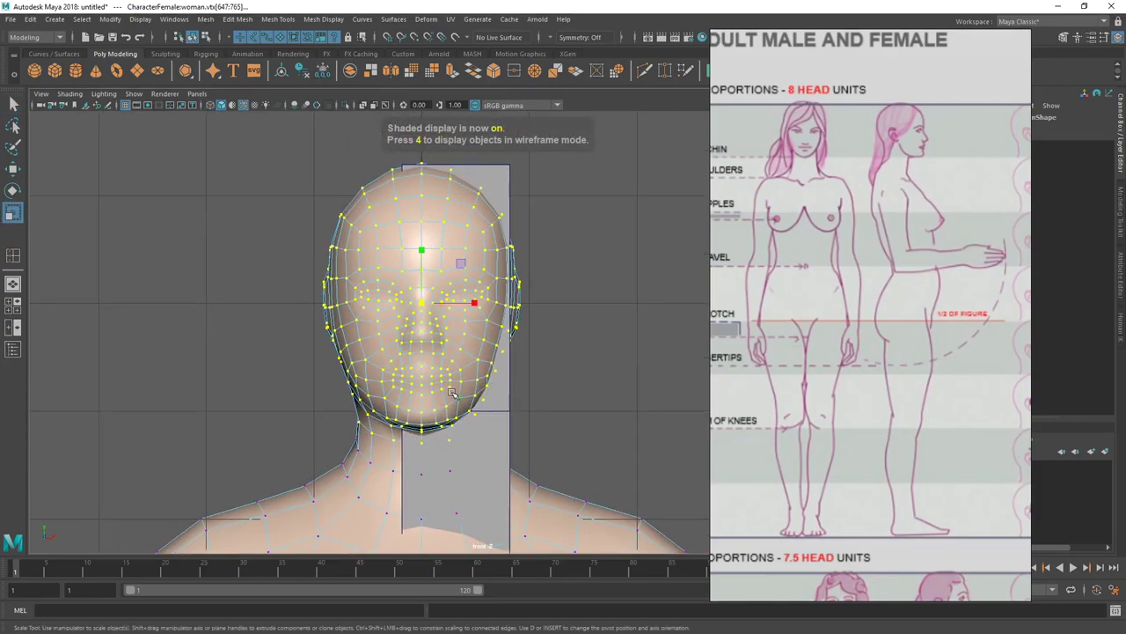
drag(424, 303, 414, 309)
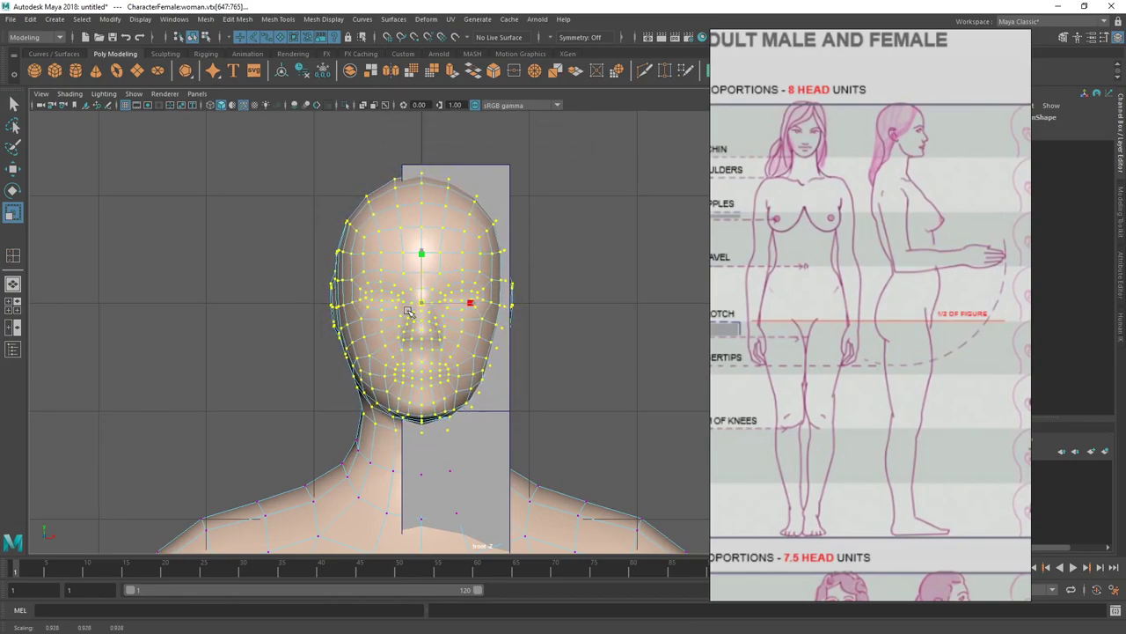
key(w)
drag(420, 244, 420, 235)
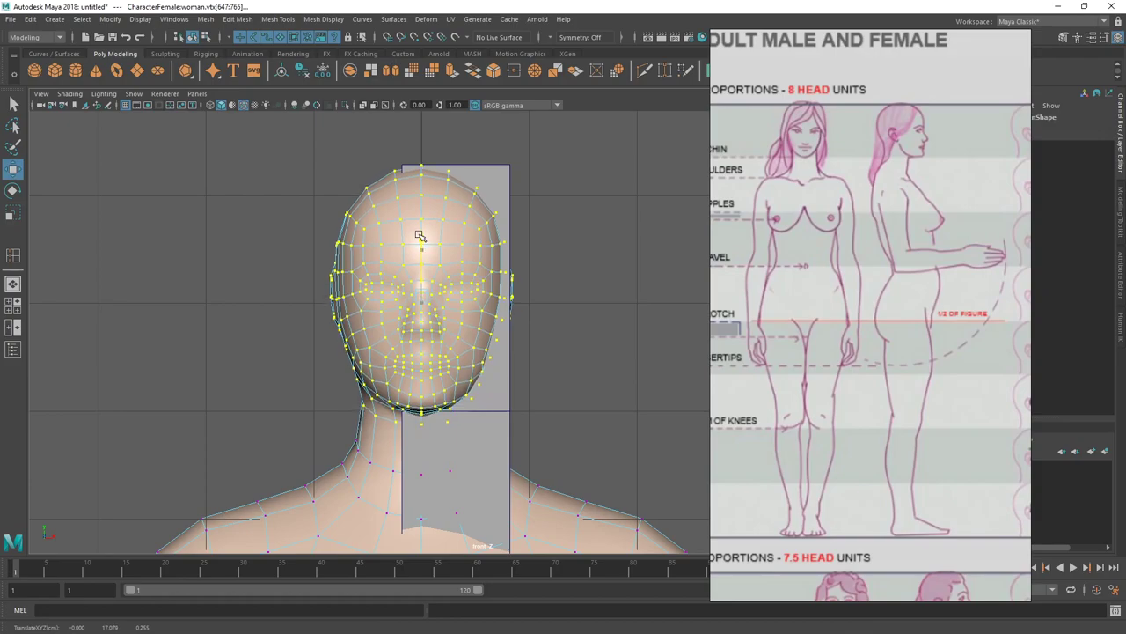
key(q)
click(574, 277)
scroll(492, 352, down, 3)
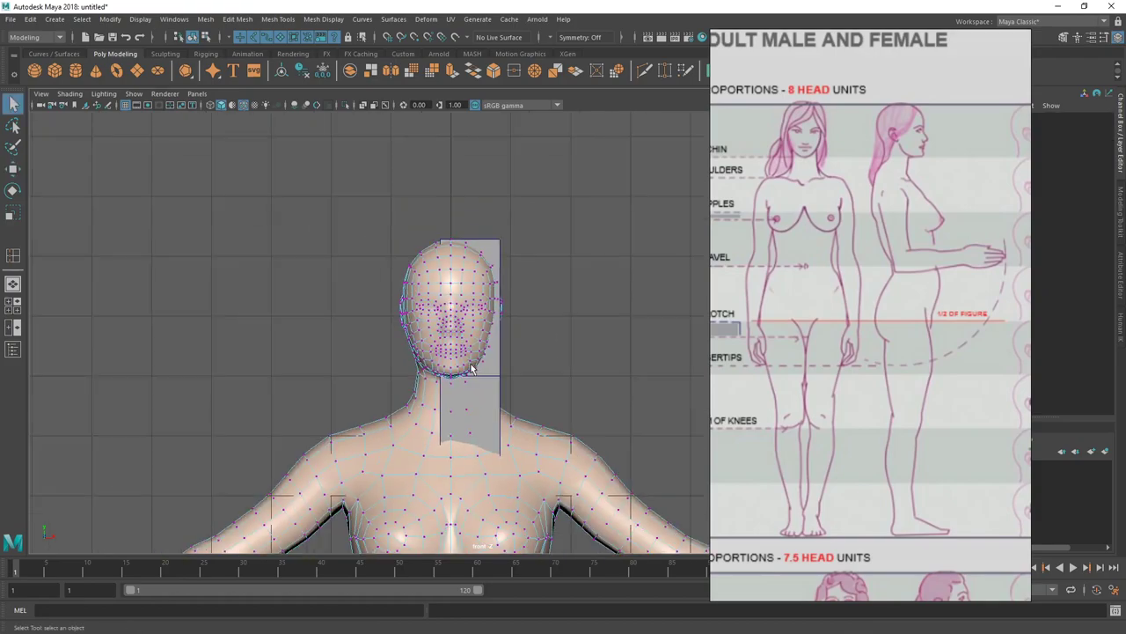
alt+middle_drag(500, 414, 480, 375)
right_drag(432, 293, 497, 271)
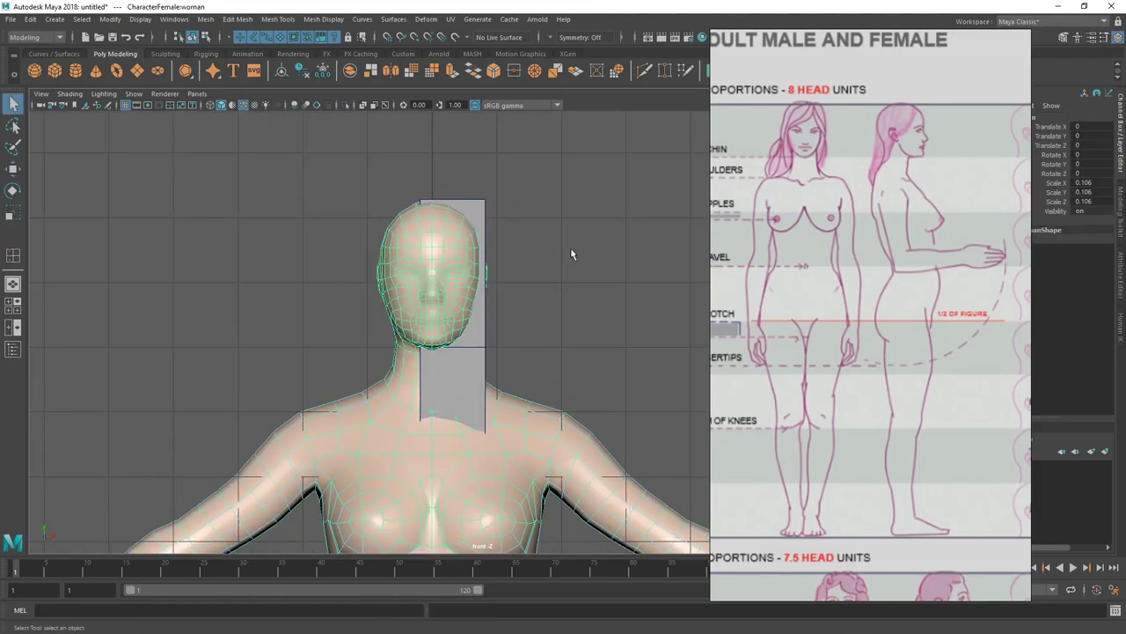
click(570, 247)
Compare the base mesh's chest with the cube's second head-unit division in shaded and wireframe display
scroll(554, 281, down, 5)
scroll(519, 384, up, 1)
alt+middle_drag(519, 384, 476, 295)
scroll(487, 316, up, 3)
scroll(478, 332, up, 1)
click(418, 261)
scroll(462, 277, down, 2)
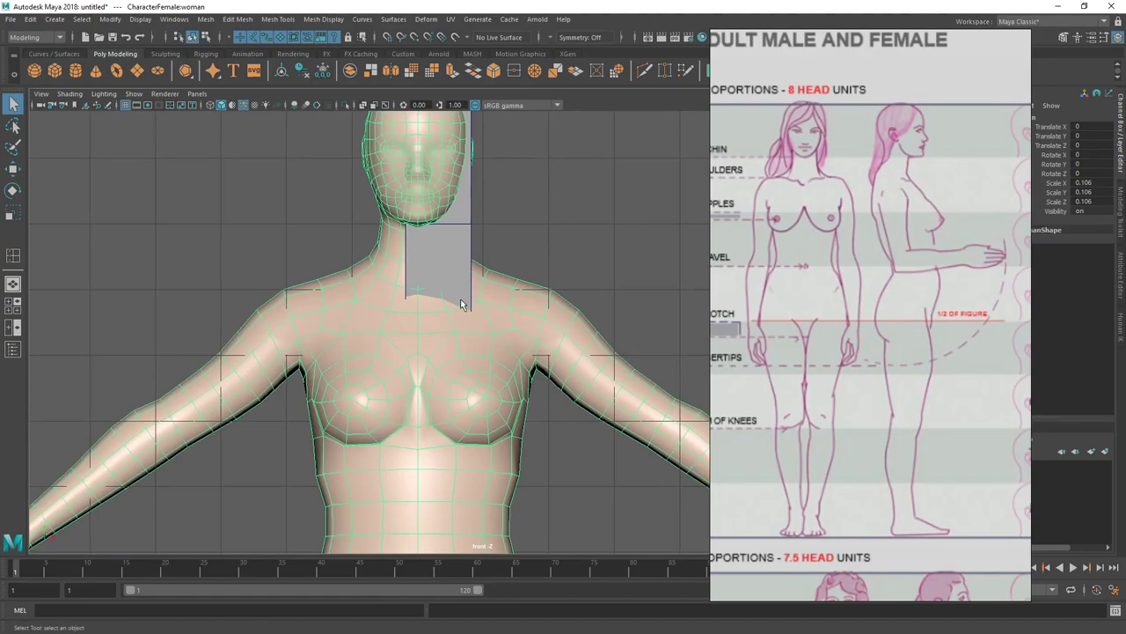
scroll(494, 324, down, 2)
scroll(447, 272, up, 2)
click(447, 272)
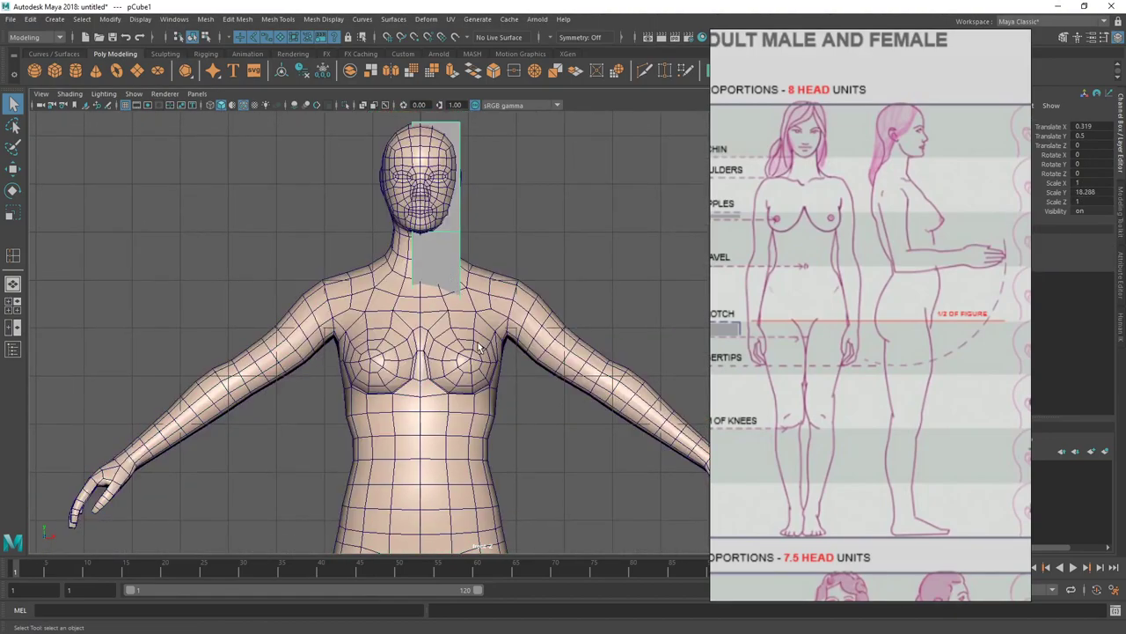
key(4)
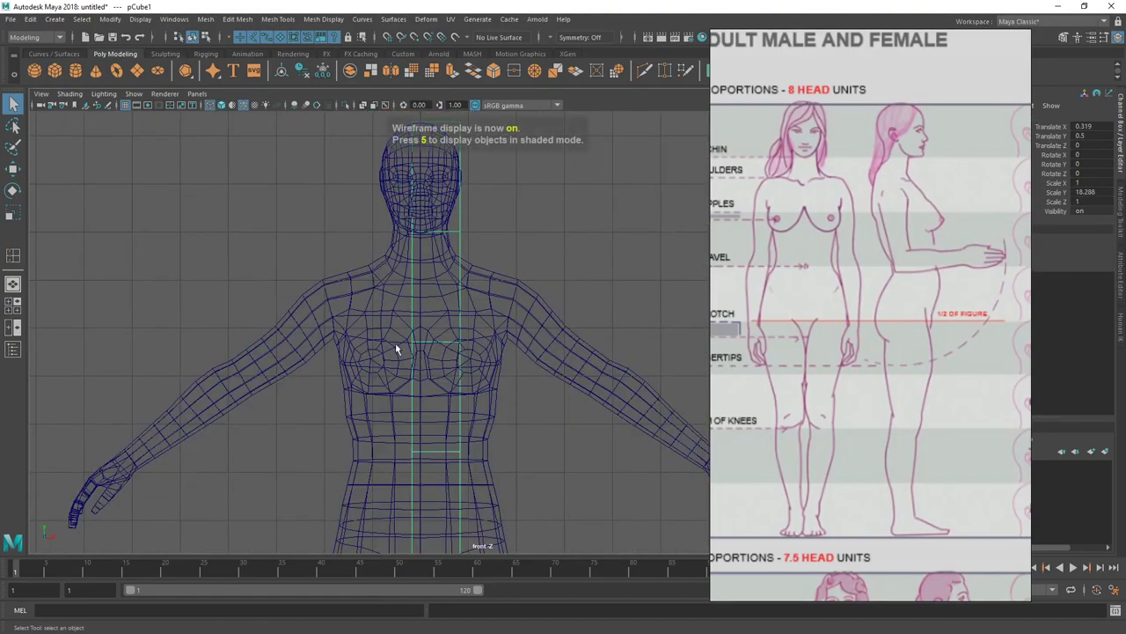
click(480, 373)
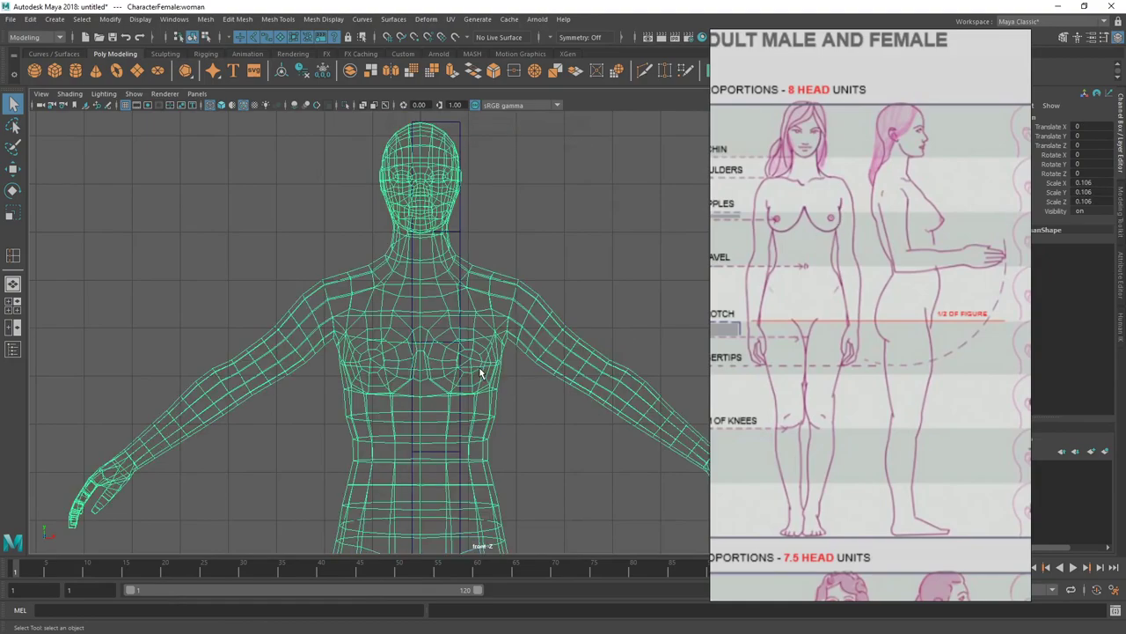
Move the reference cube along X to about 0.79, so its edge sits farther out over the torso
click(459, 324)
key(5)
key(w)
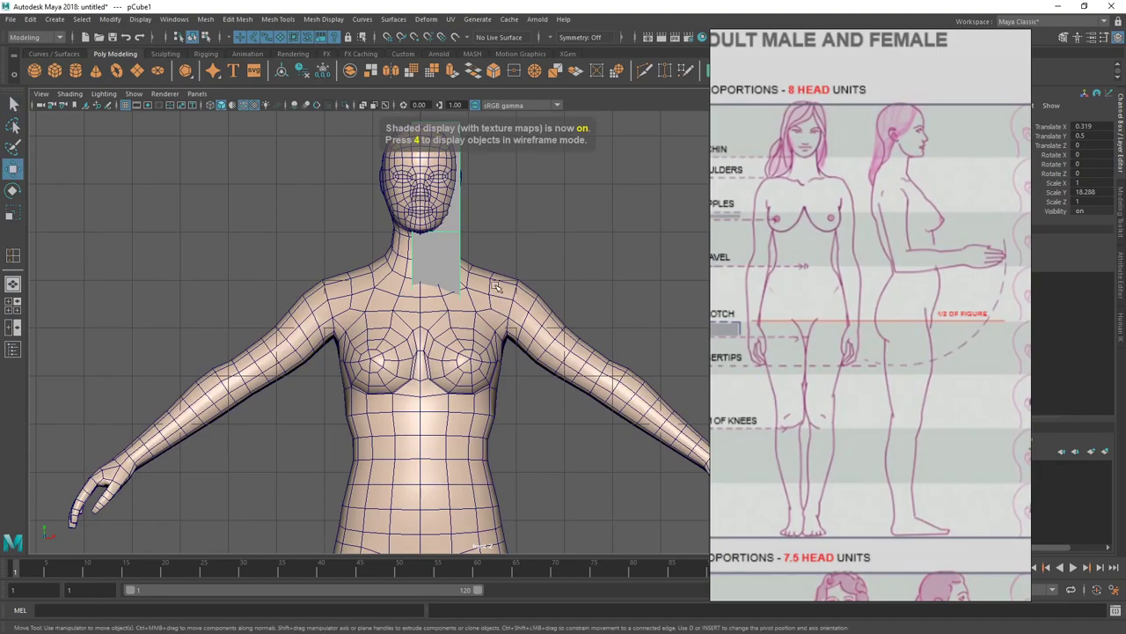
key(e)
key(w)
scroll(486, 304, down, 4)
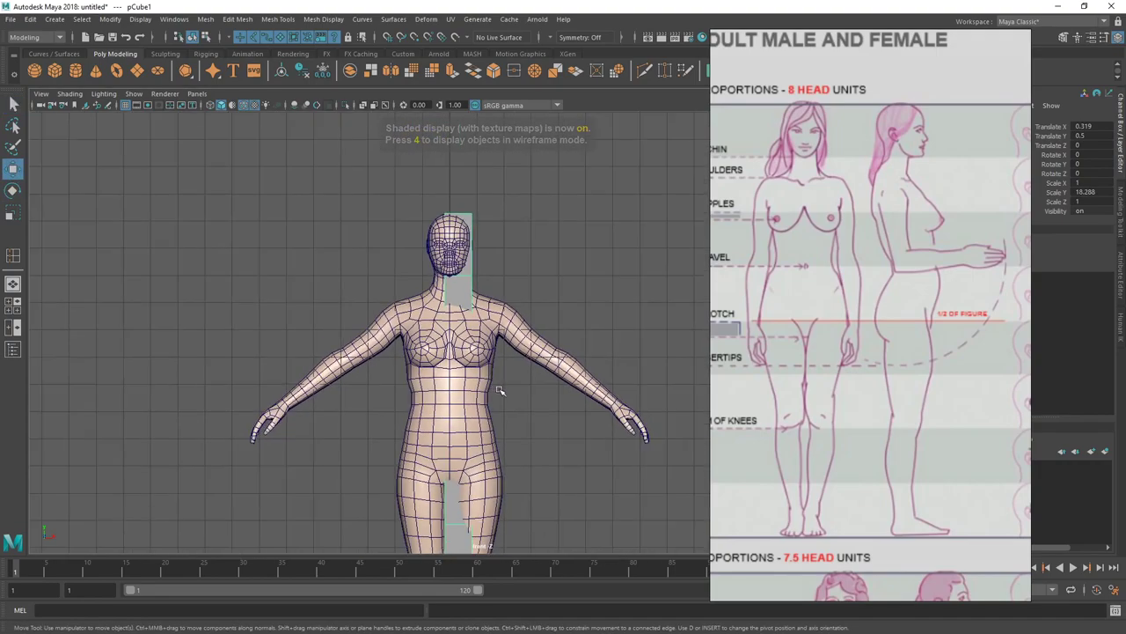
alt+middle_drag(497, 524, 487, 326)
drag(500, 510, 509, 510)
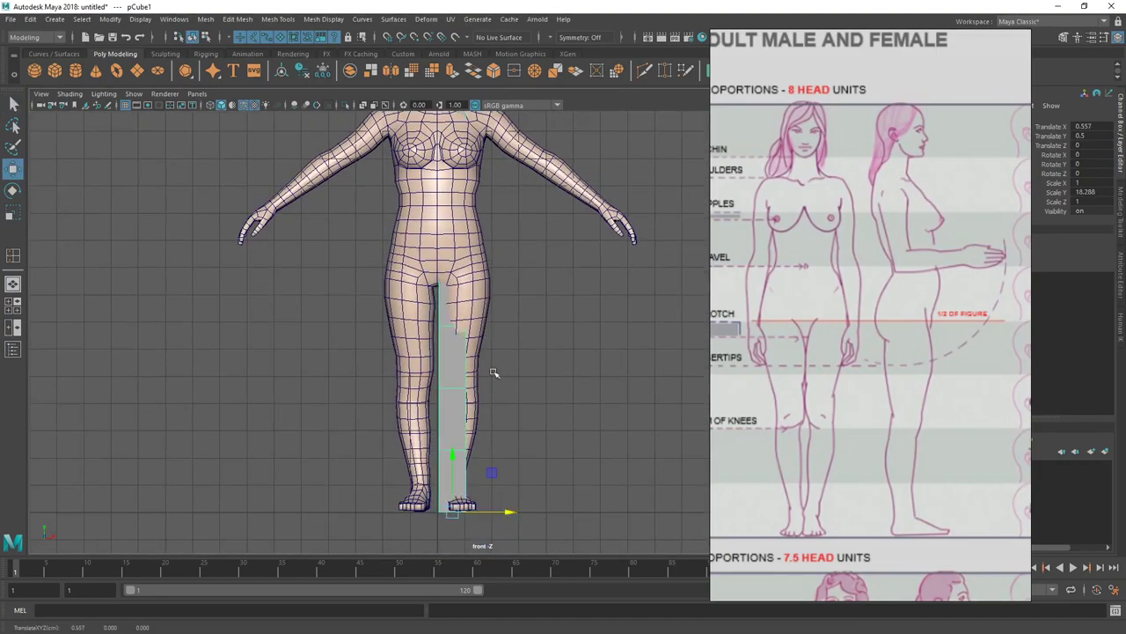
alt+middle_drag(510, 368, 522, 468)
alt+middle_drag(532, 510, 518, 407)
drag(499, 514, 515, 514)
Check the nipple height against the cube's second division in wireframe, and put the base mesh into vertex mode
scroll(502, 357, up, 5)
scroll(580, 412, down, 1)
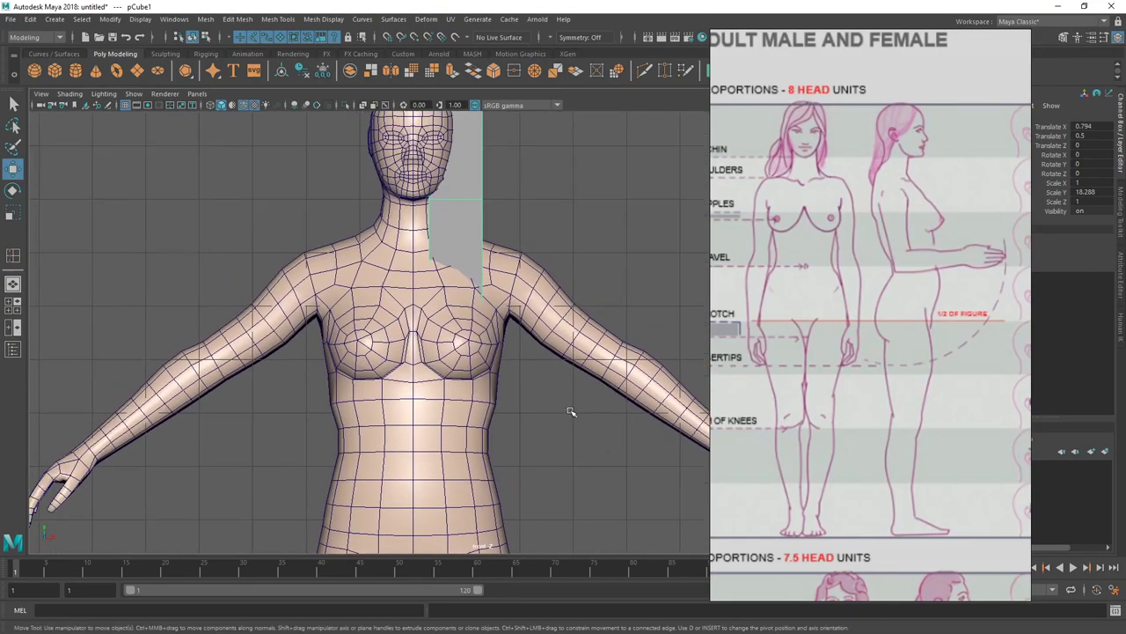
key(4)
click(465, 355)
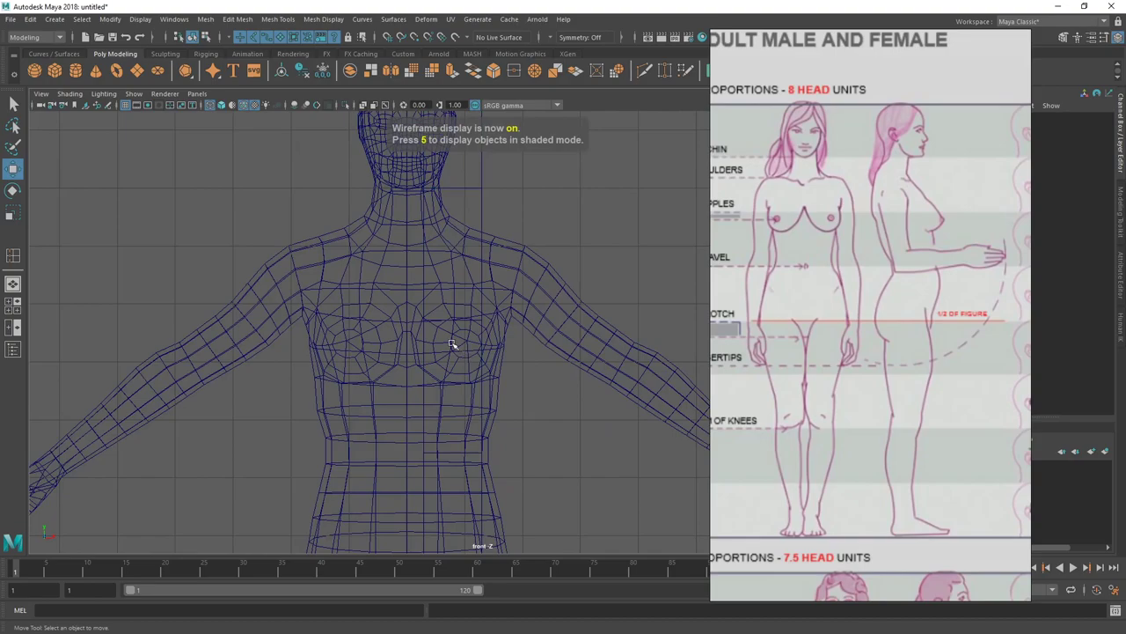
click(456, 348)
key(5)
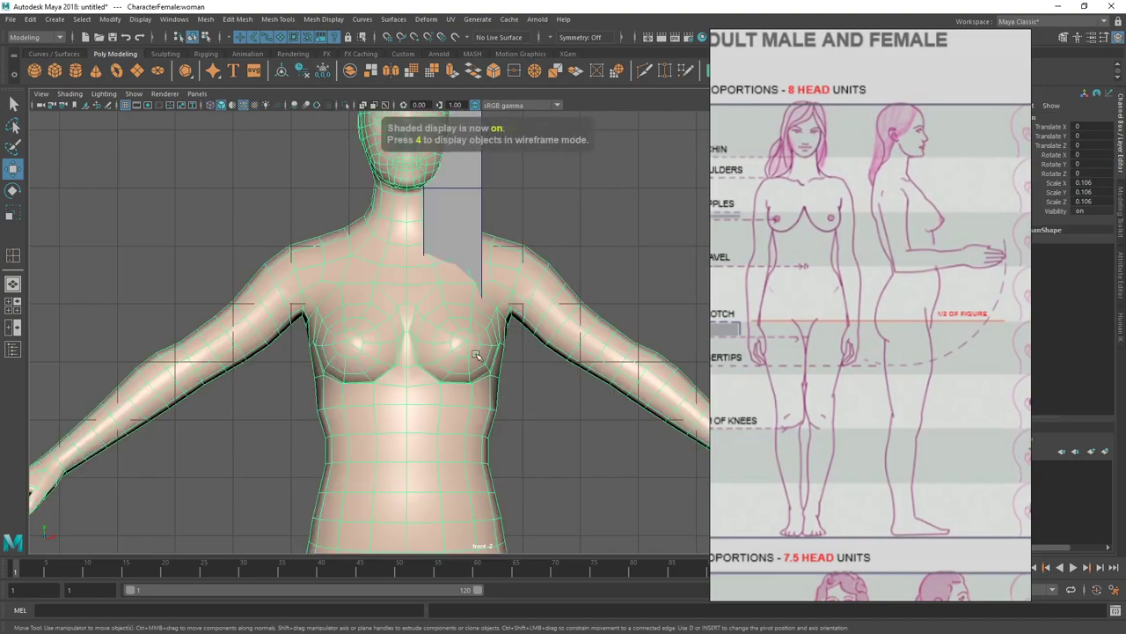
right_drag(510, 255, 453, 255)
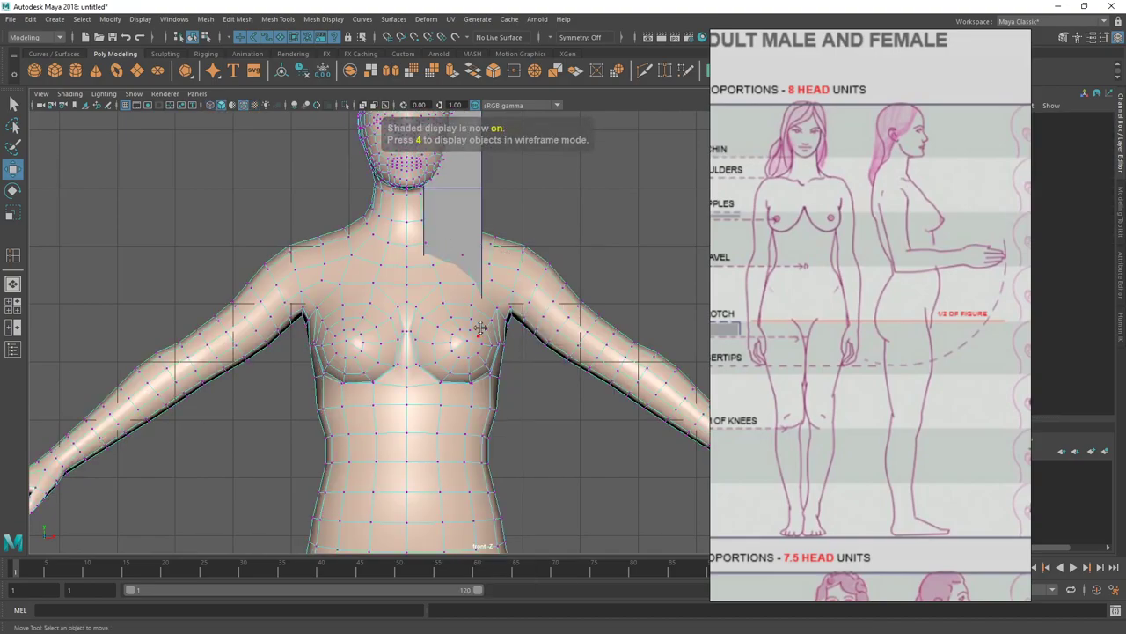
scroll(456, 336, down, 2)
scroll(384, 289, up, 2)
scroll(427, 339, down, 1)
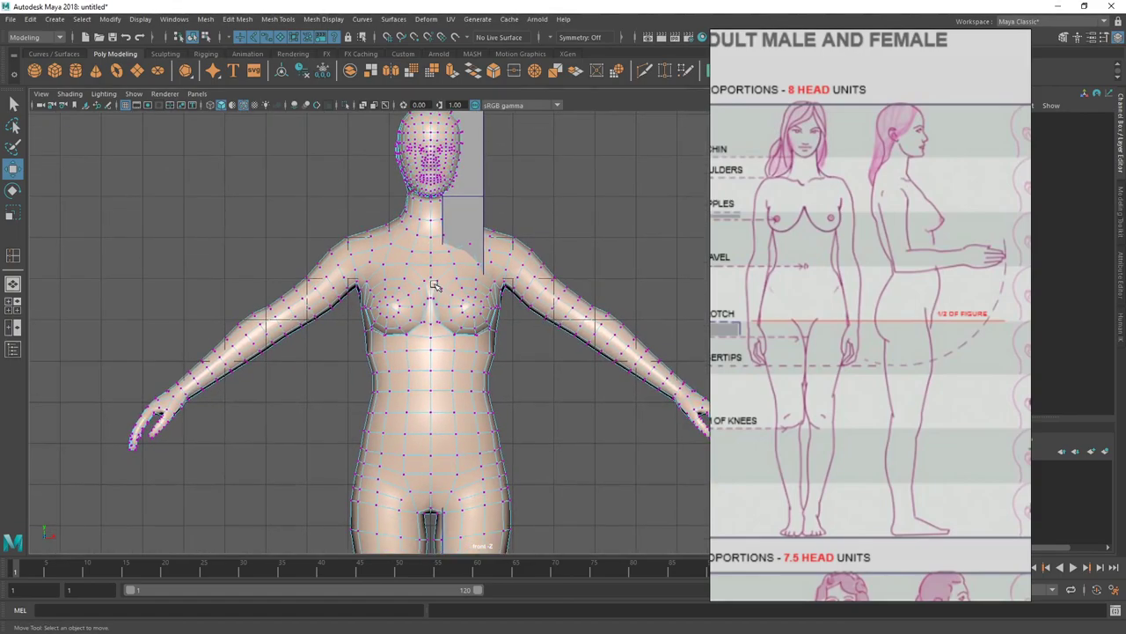
scroll(369, 356, down, 1)
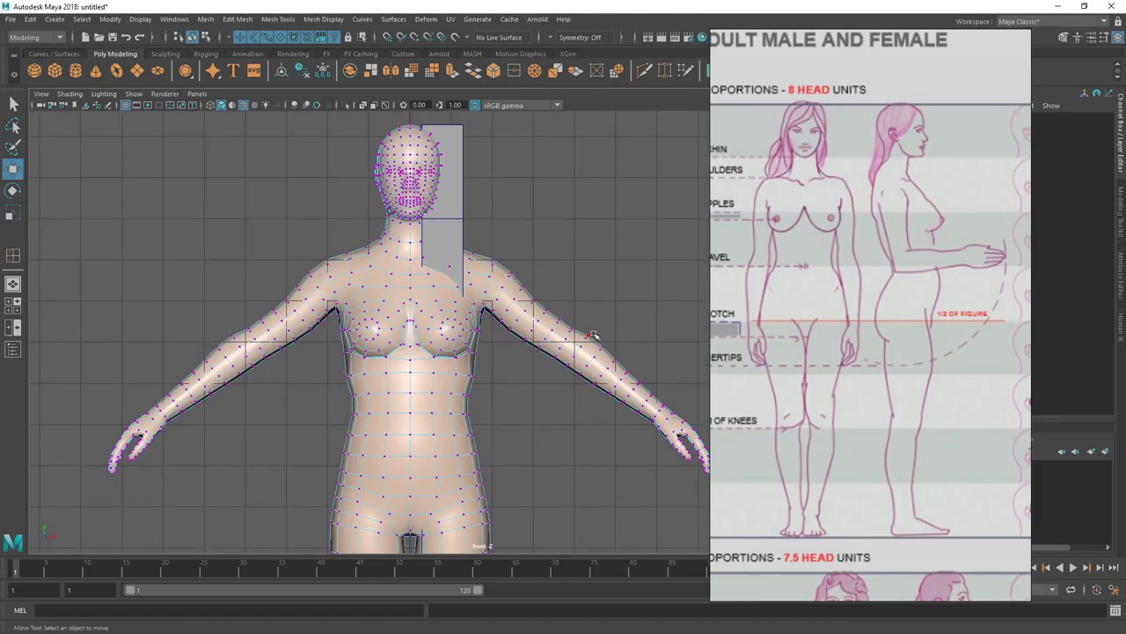
Lasso-select the base mesh's vertices from below the breasts up to the neck, including both arms and hands
scroll(469, 381, up, 1)
alt+middle_drag(543, 424, 504, 411)
click(13, 125)
mouse_move(195, 438)
mouse_down()
mouse_move(134, 463)
mouse_move(49, 425)
mouse_move(217, 252)
mouse_move(301, 209)
mouse_move(343, 204)
mouse_move(432, 210)
mouse_move(581, 282)
mouse_move(700, 387)
mouse_move(667, 483)
mouse_move(460, 350)
mouse_move(358, 344)
mouse_move(290, 356)
mouse_up()
scroll(410, 390, up, 2)
Raise the selected chest, shoulder and arm vertices slightly toward the cube's second division, and return to object mode
key(w)
scroll(440, 410, up, 5)
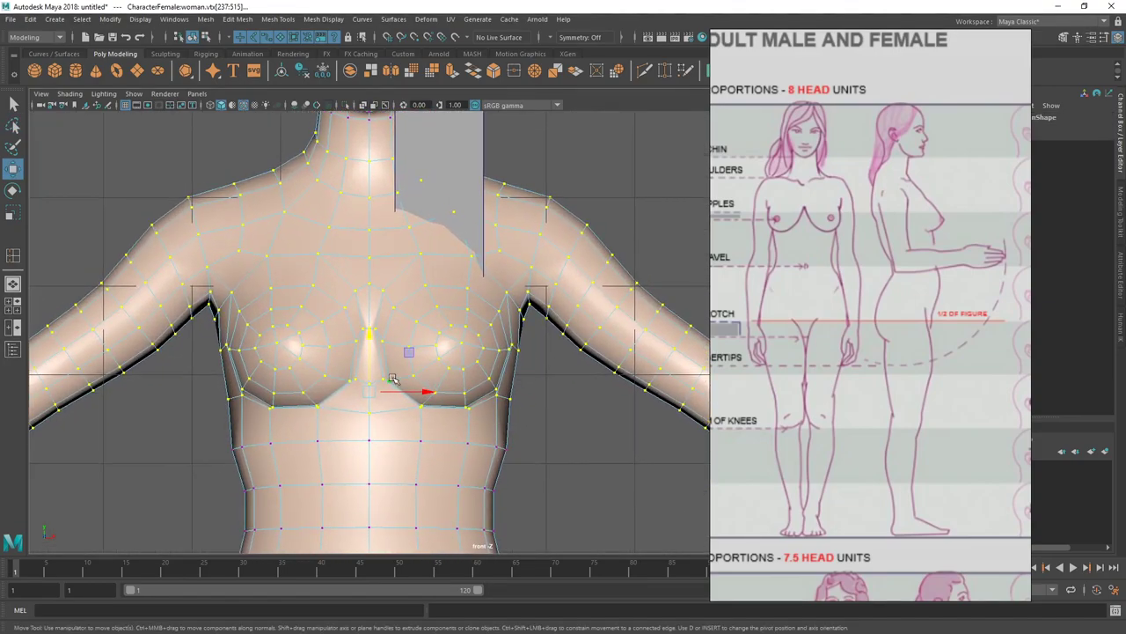
key(4)
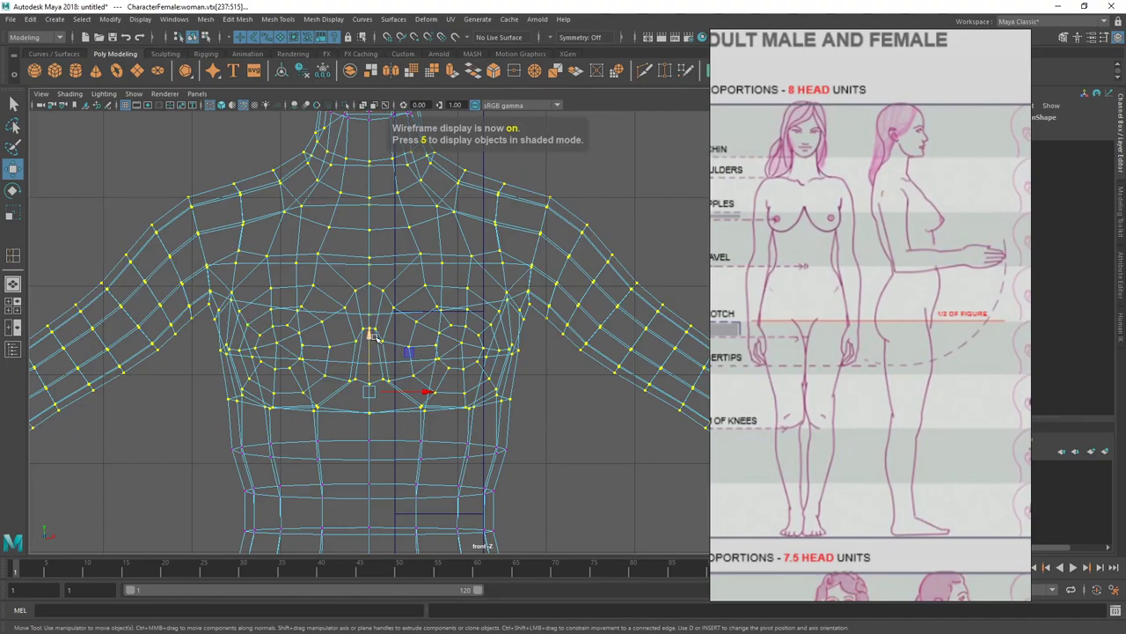
drag(373, 337, 377, 329)
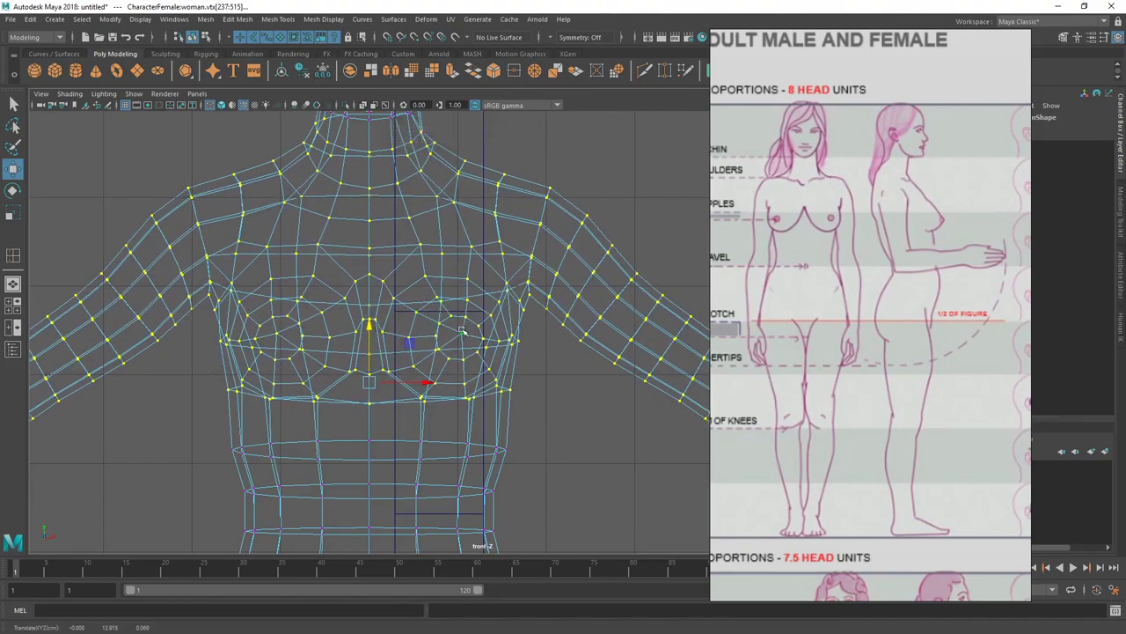
key(5)
scroll(517, 366, down, 5)
scroll(495, 312, up, 2)
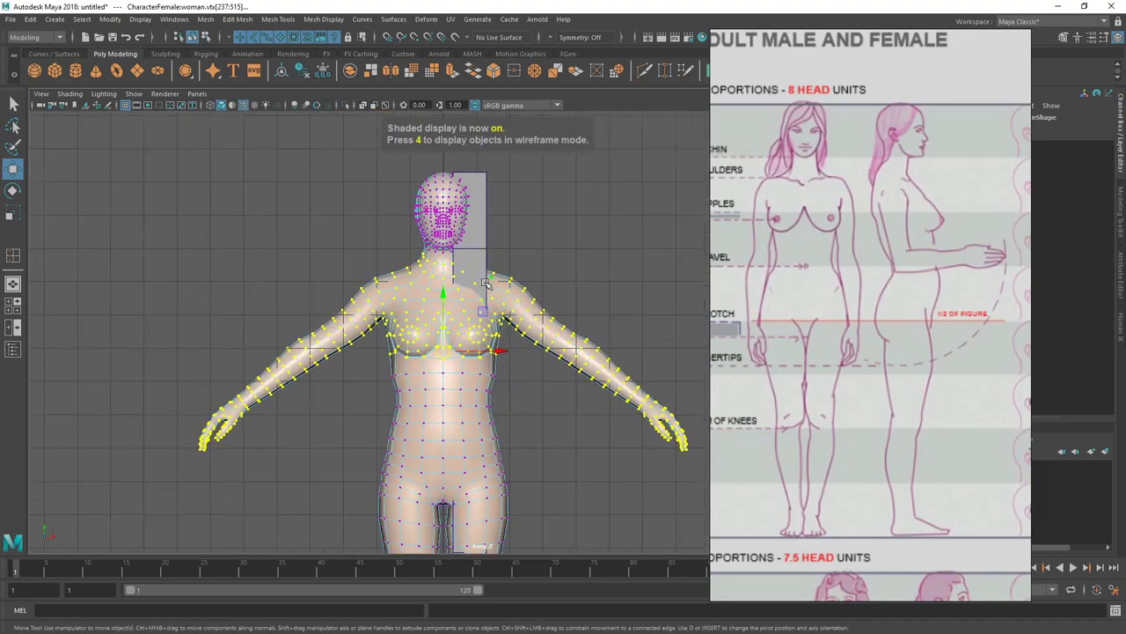
right_drag(477, 256, 527, 229)
click(528, 226)
key(q)
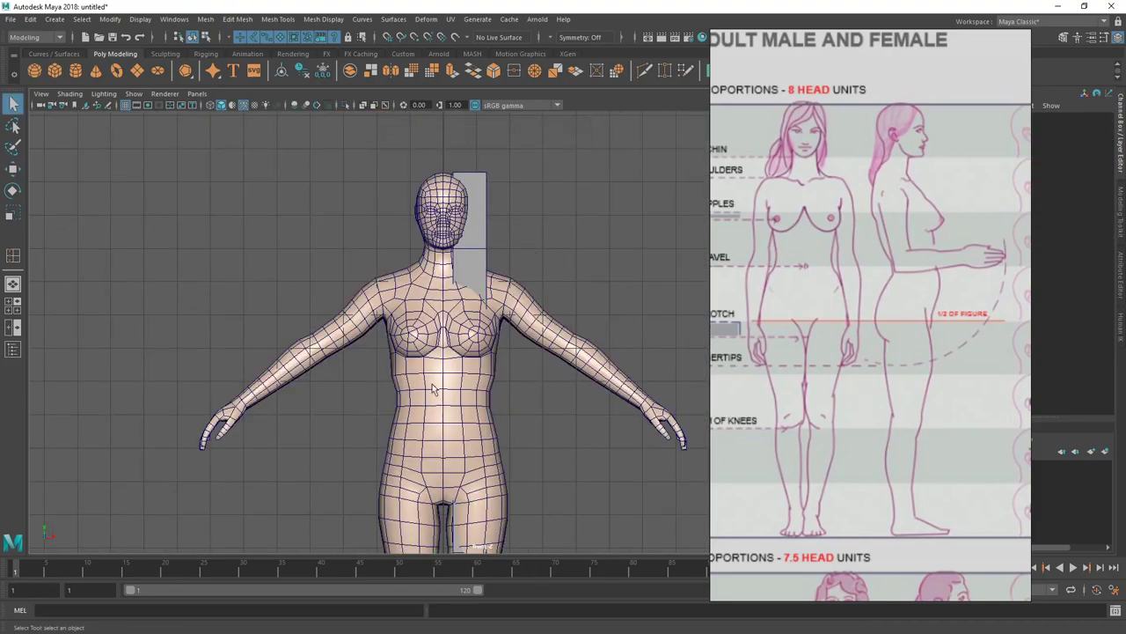
Select the reference cube and compare the base mesh's waist and crotch with its third and fourth divisions in wireframe
scroll(534, 402, up, 4)
key(4)
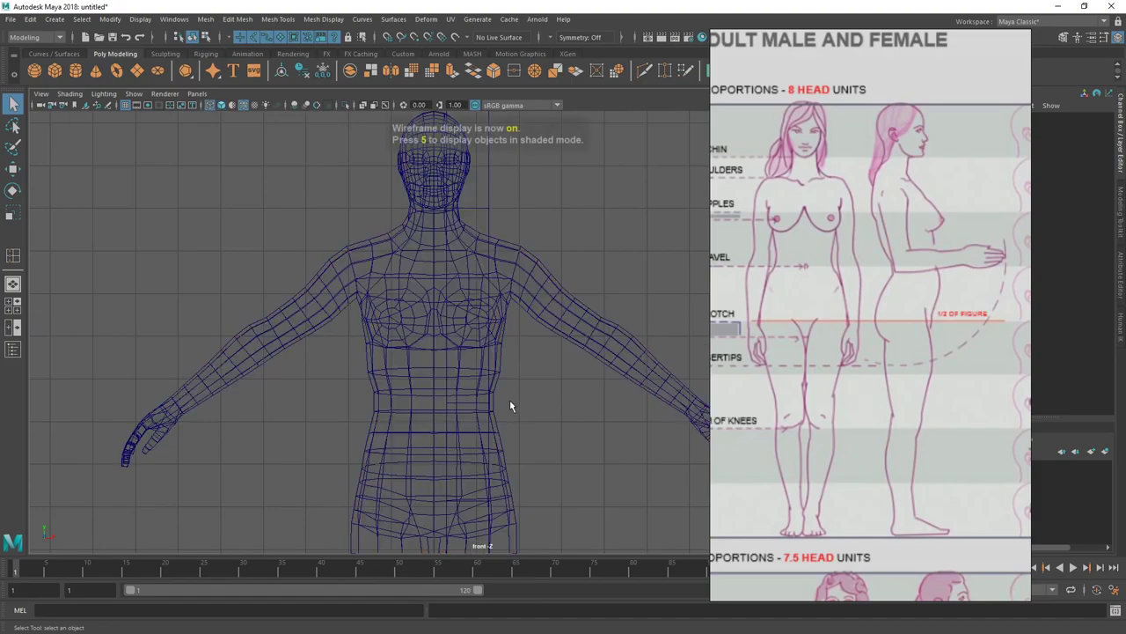
key(5)
click(480, 236)
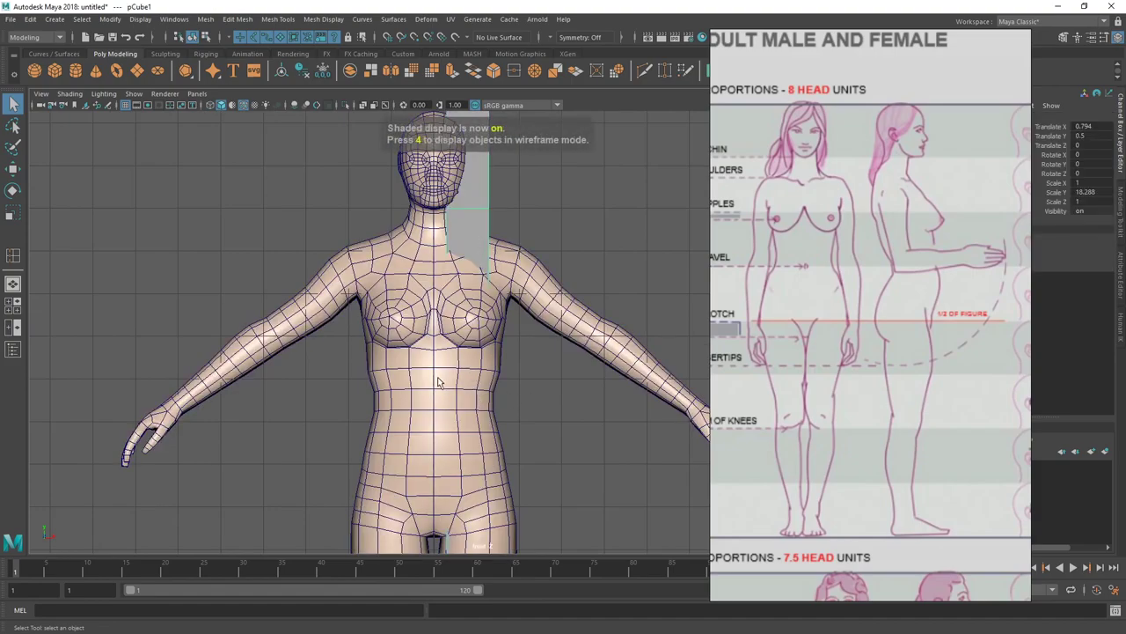
key(4)
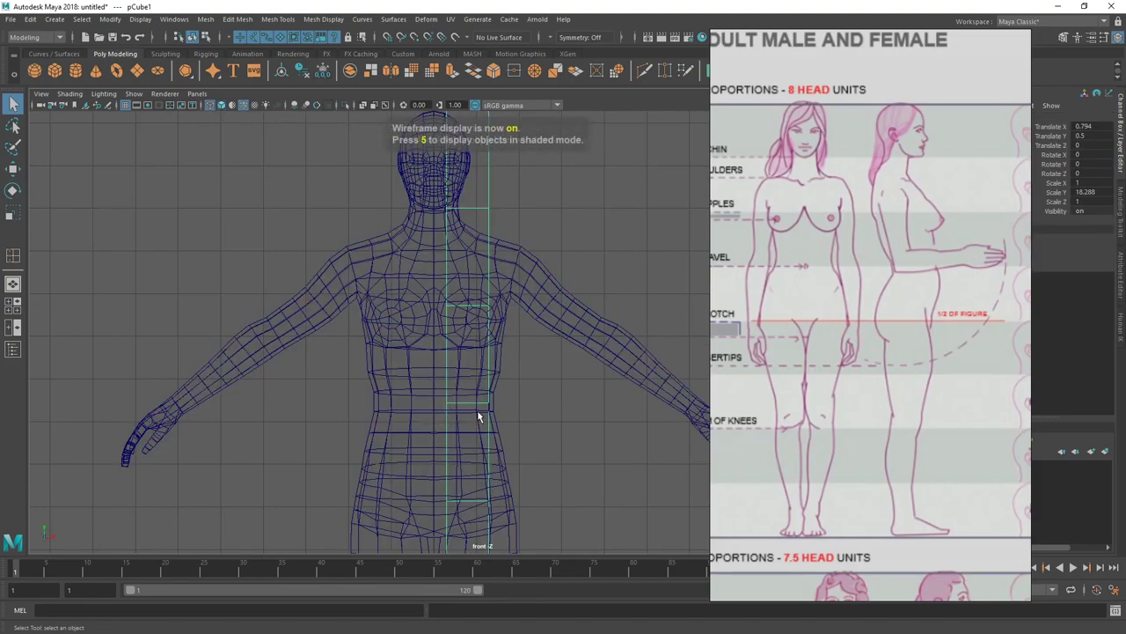
key(5)
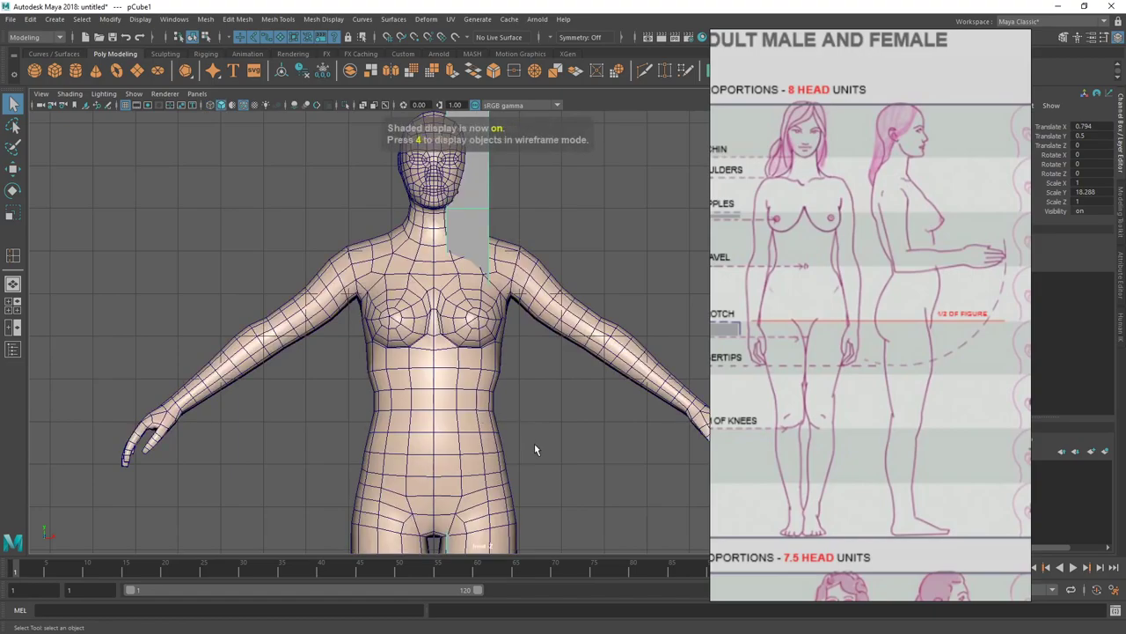
alt+middle_drag(534, 448, 538, 328)
key(4)
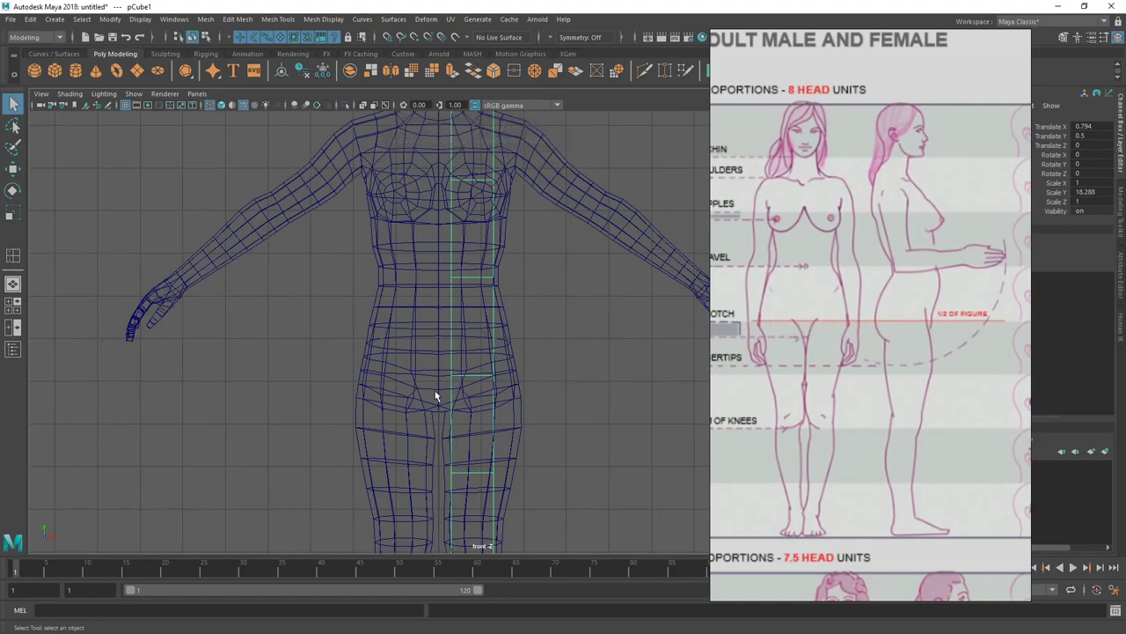
Select the base mesh and compare its crotch and legs with the reference cube's divisions in wireframe and shaded display
click(410, 415)
key(5)
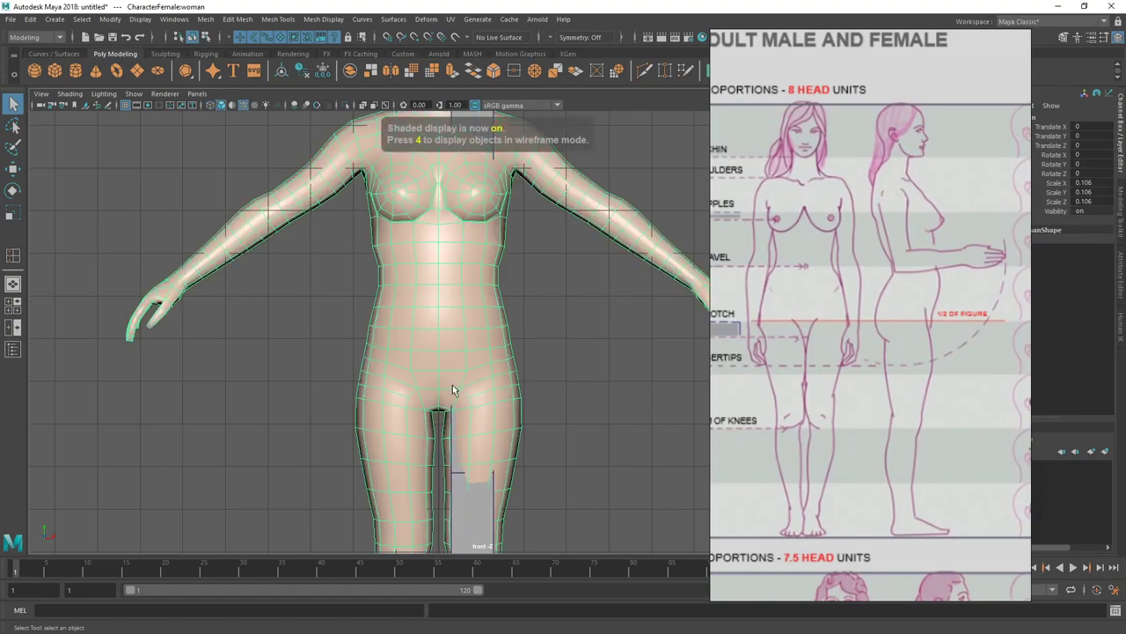
key(4)
key(5)
scroll(520, 448, down, 2)
alt+middle_drag(520, 447, 521, 301)
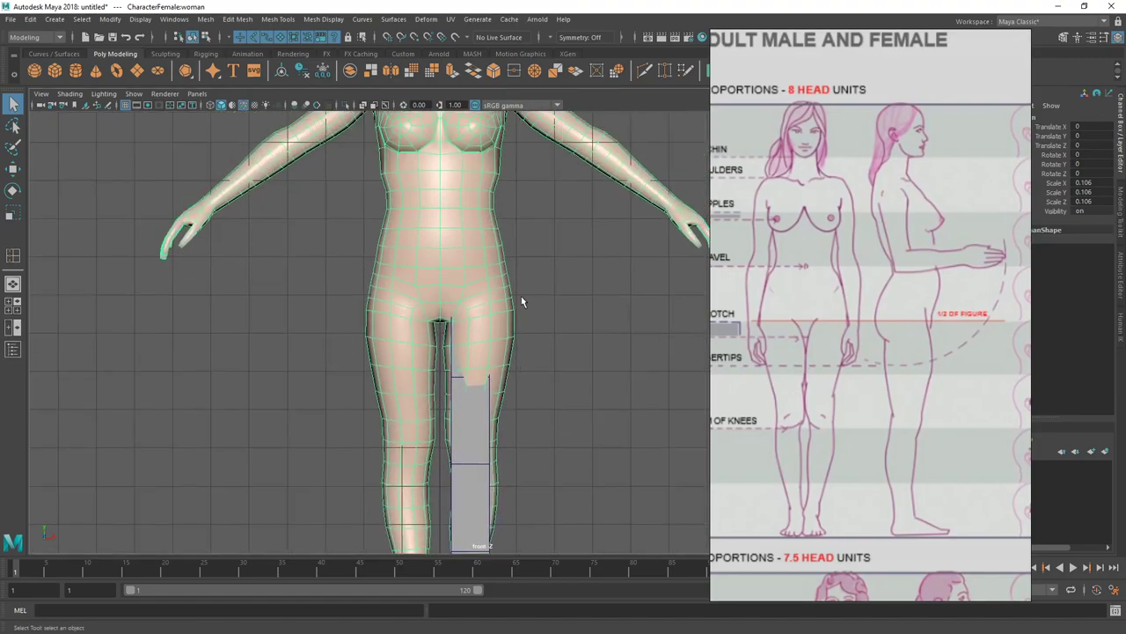
alt+middle_drag(646, 229, 616, 214)
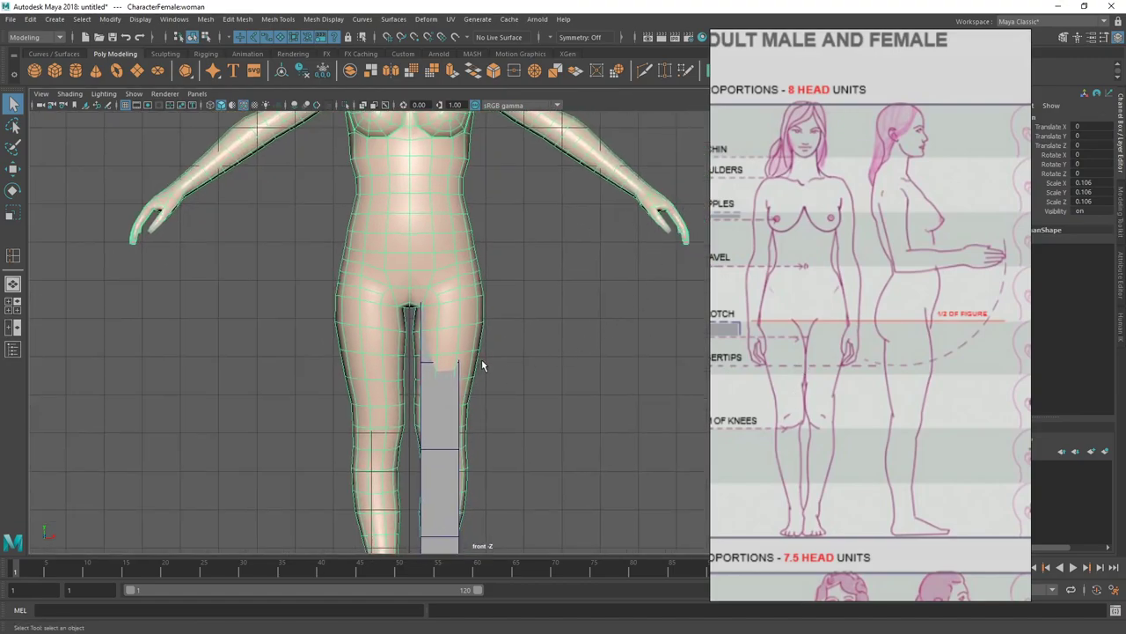
alt+middle_drag(541, 320, 510, 407)
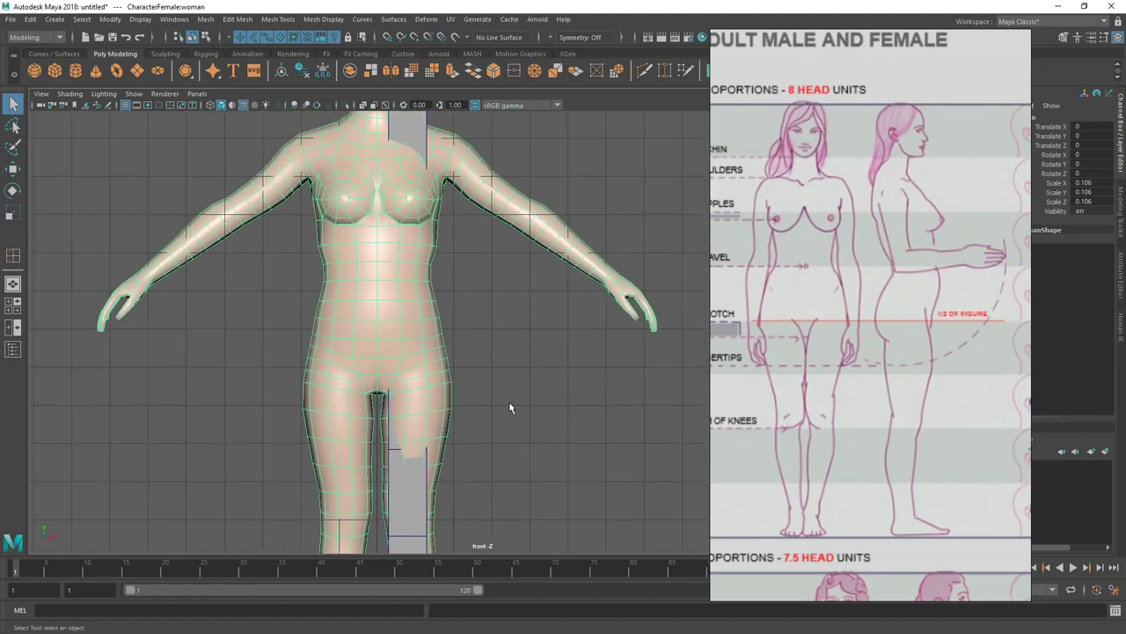
scroll(510, 397, down, 3)
Put the base mesh into vertex mode and lasso-select all vertices of the arm and hand on the cube's side
right_drag(537, 260, 478, 255)
click(584, 289)
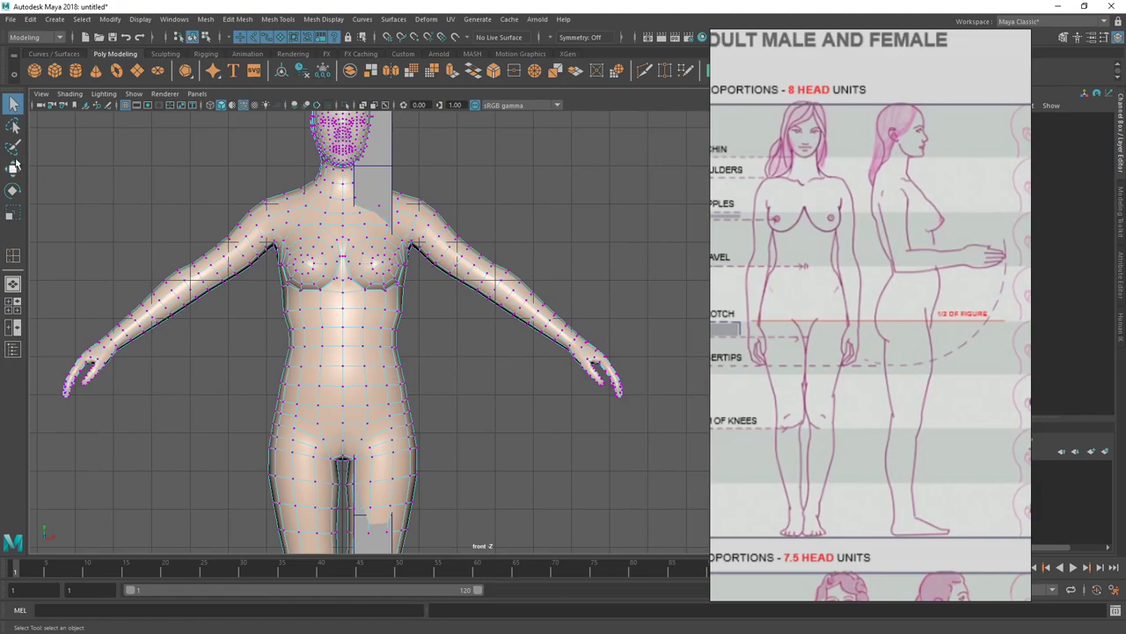
click(13, 125)
mouse_move(644, 421)
mouse_down()
mouse_move(458, 326)
mouse_move(414, 247)
mouse_move(429, 216)
mouse_move(649, 373)
mouse_move(656, 414)
mouse_up()
key(w)
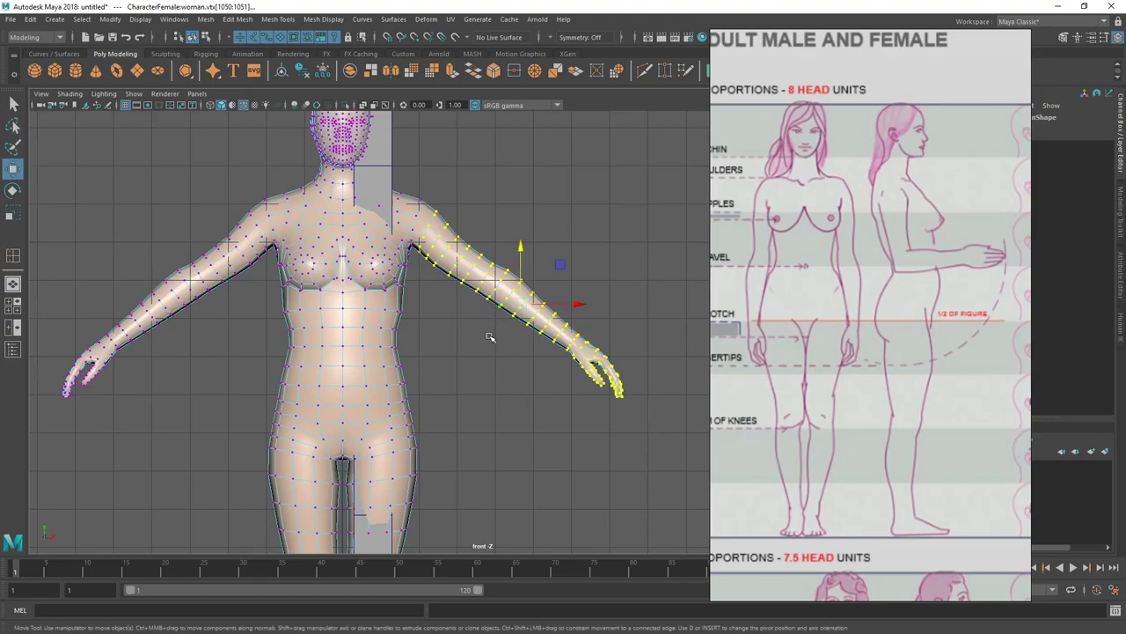
Place the selection's pivot at the armpit and rotate the arm down about 51 degrees so it hangs beside the body
alt+middle_drag(490, 320, 488, 337)
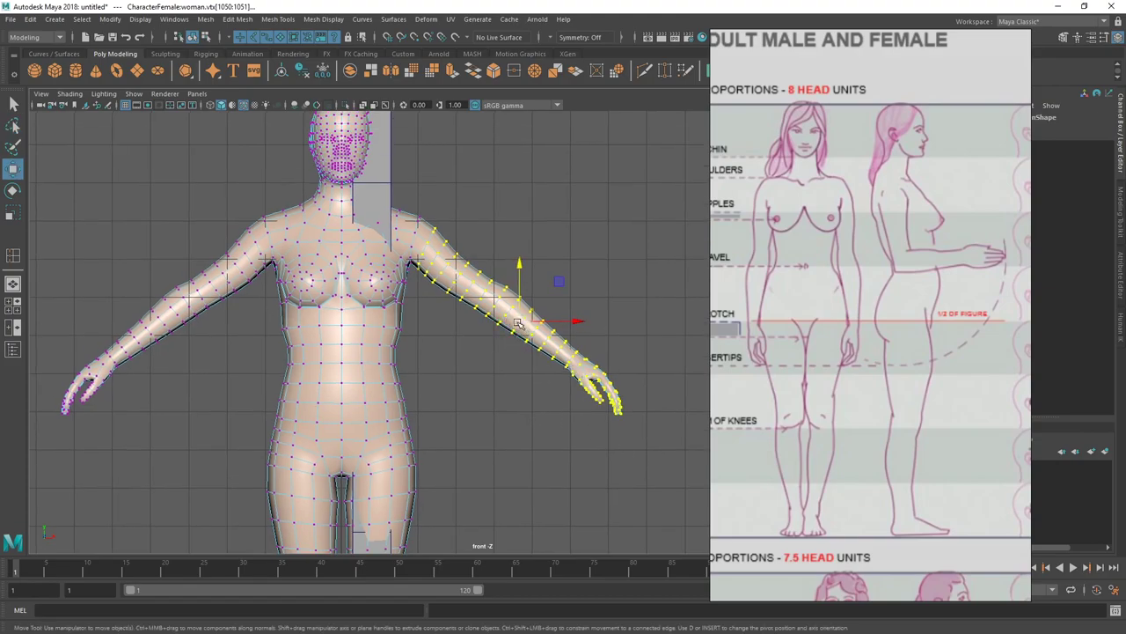
key(d)
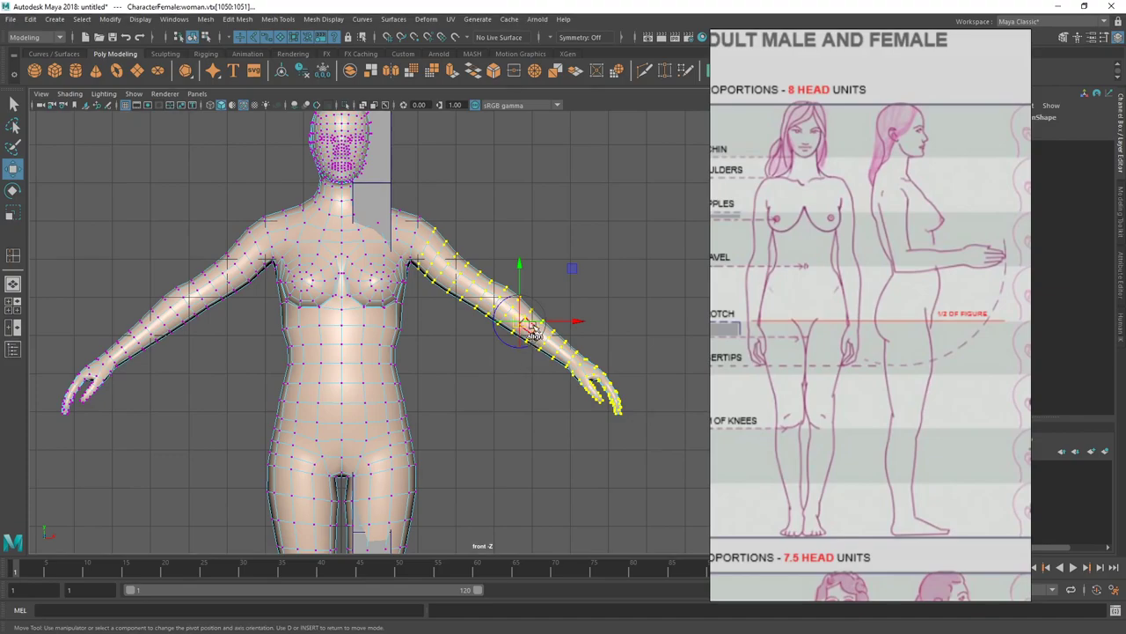
drag(524, 319, 413, 260)
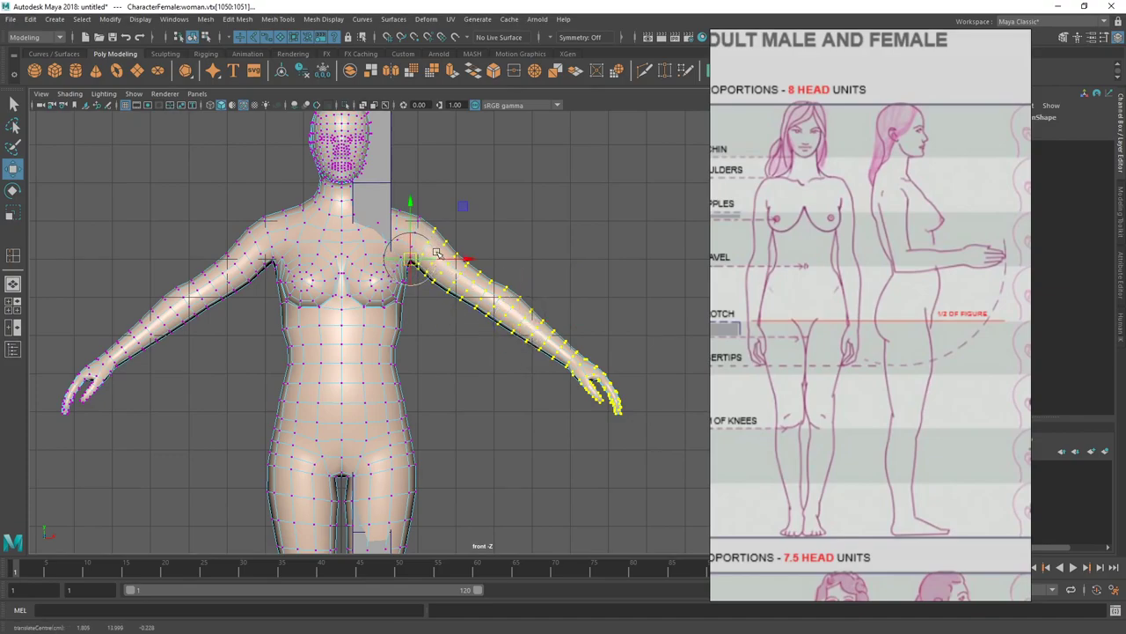
key(d)
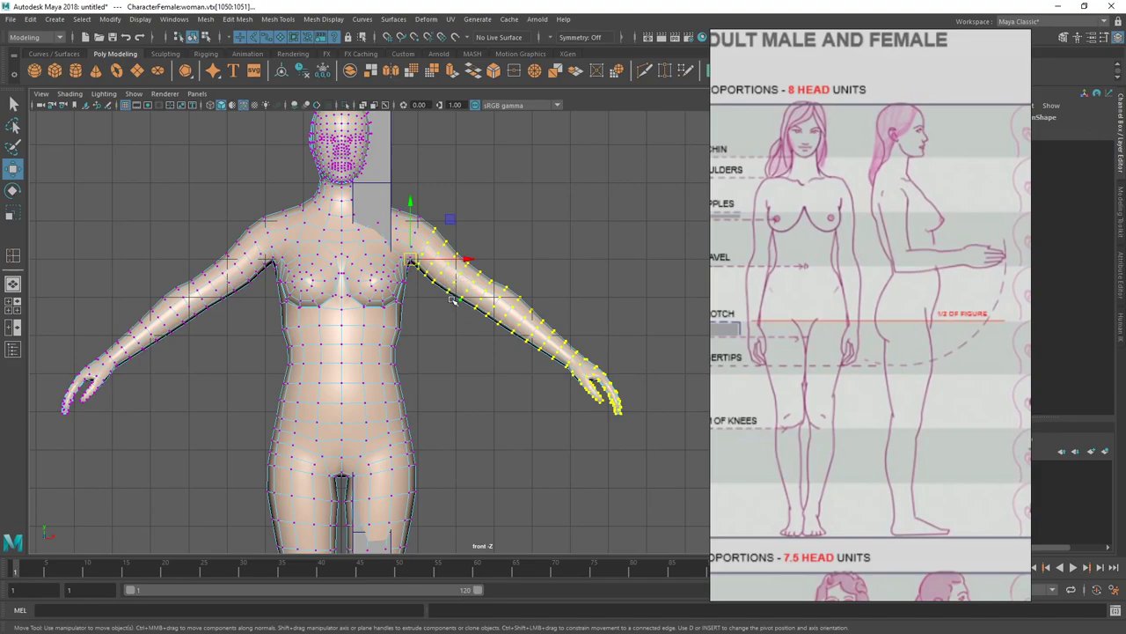
key(e)
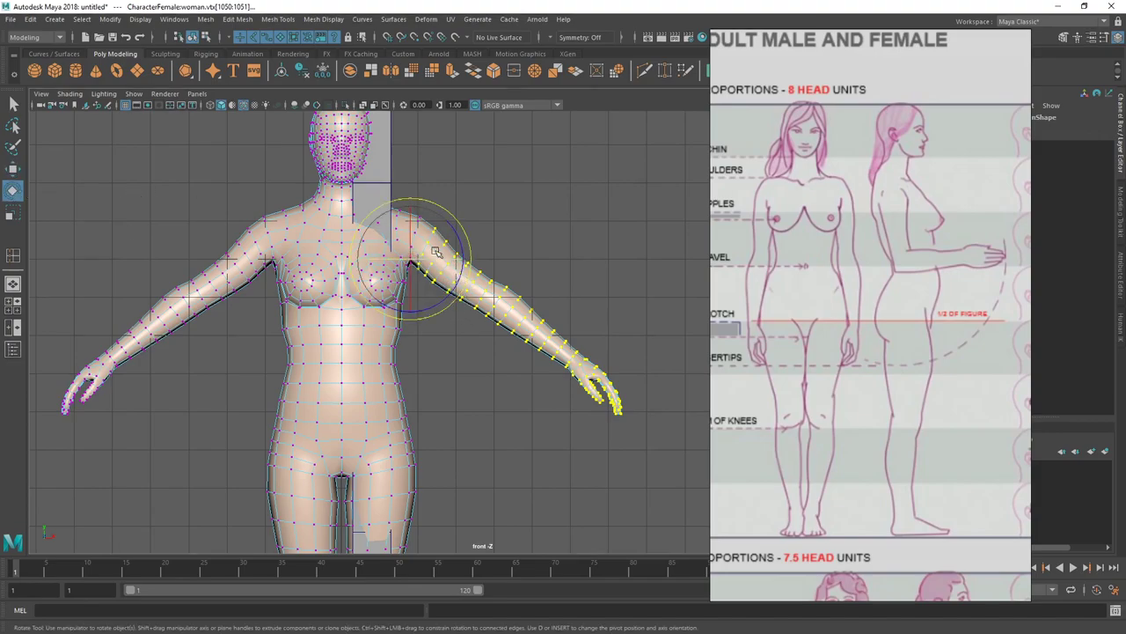
drag(457, 237, 438, 272)
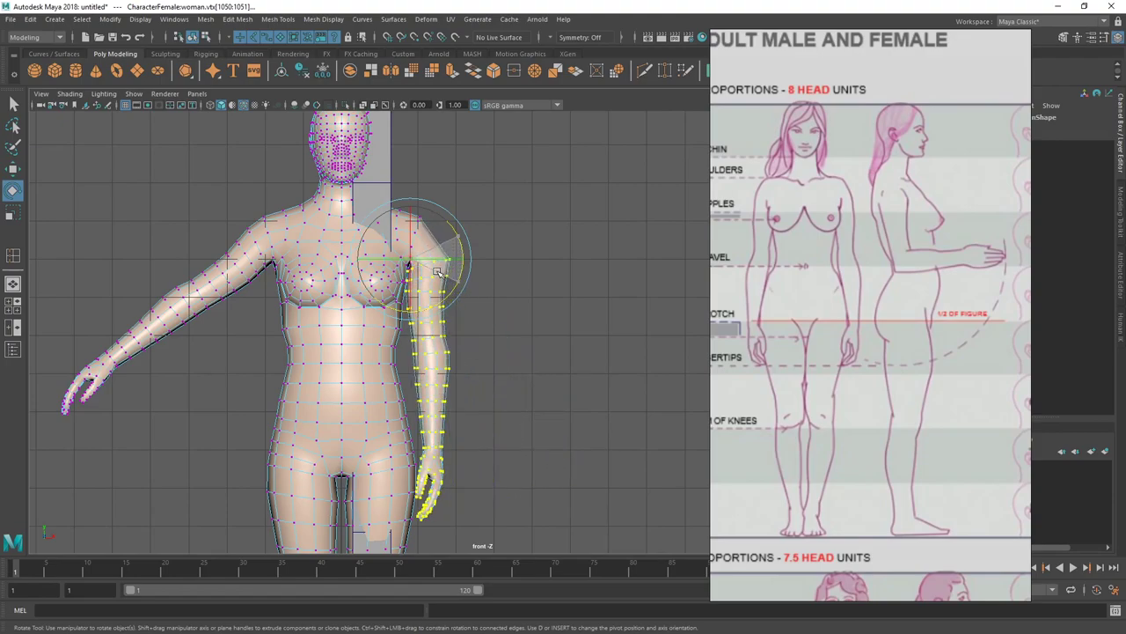
Check the lowered arm's fingertip height against the reference cube's divisions in wireframe and shaded display
alt+middle_drag(516, 398, 521, 309)
alt+right_drag(521, 310, 531, 353)
key(4)
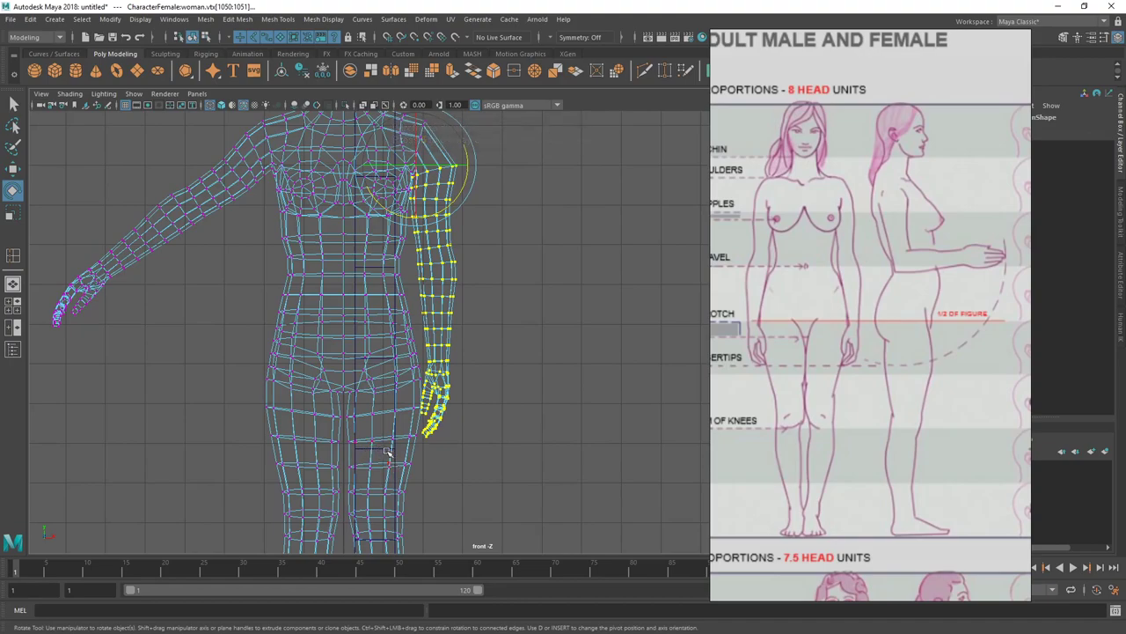
key(5)
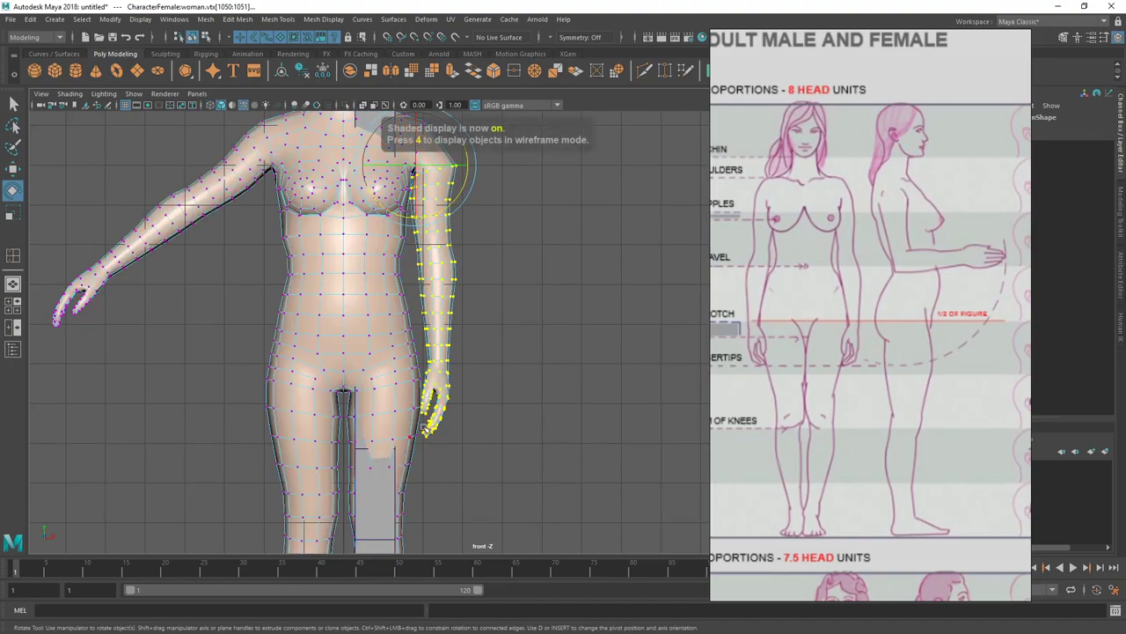
scroll(447, 417, down, 1)
alt+middle_drag(517, 381, 528, 468)
key(q)
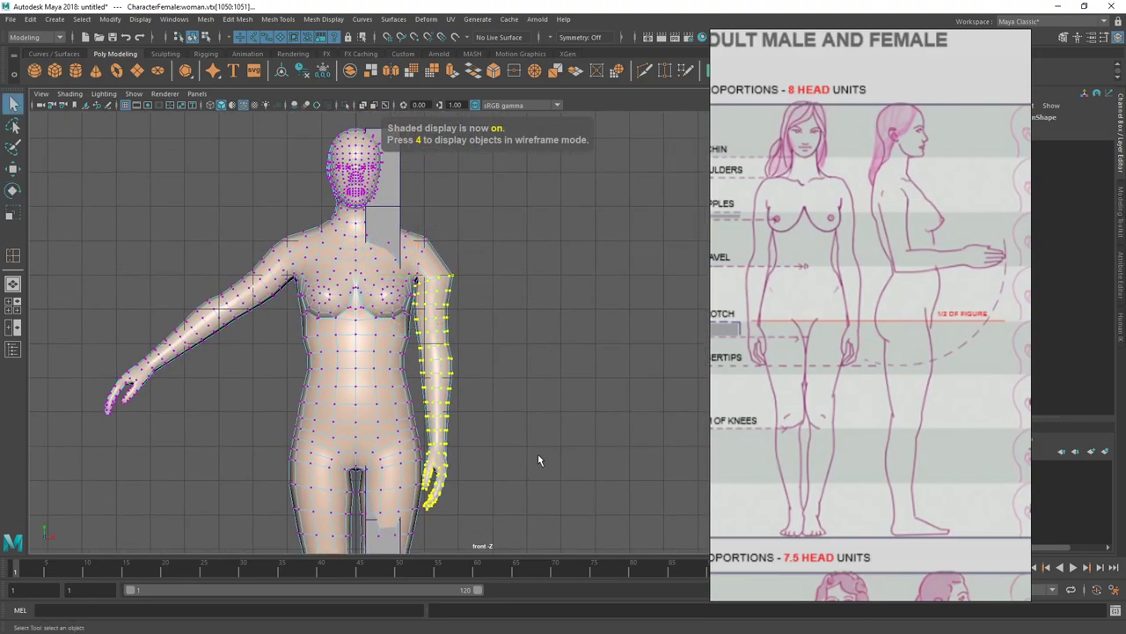
Undo the arm rotation and the arm vertex selection
scroll(539, 451, down, 4)
scroll(541, 445, up, 2)
key(ctrl+z)
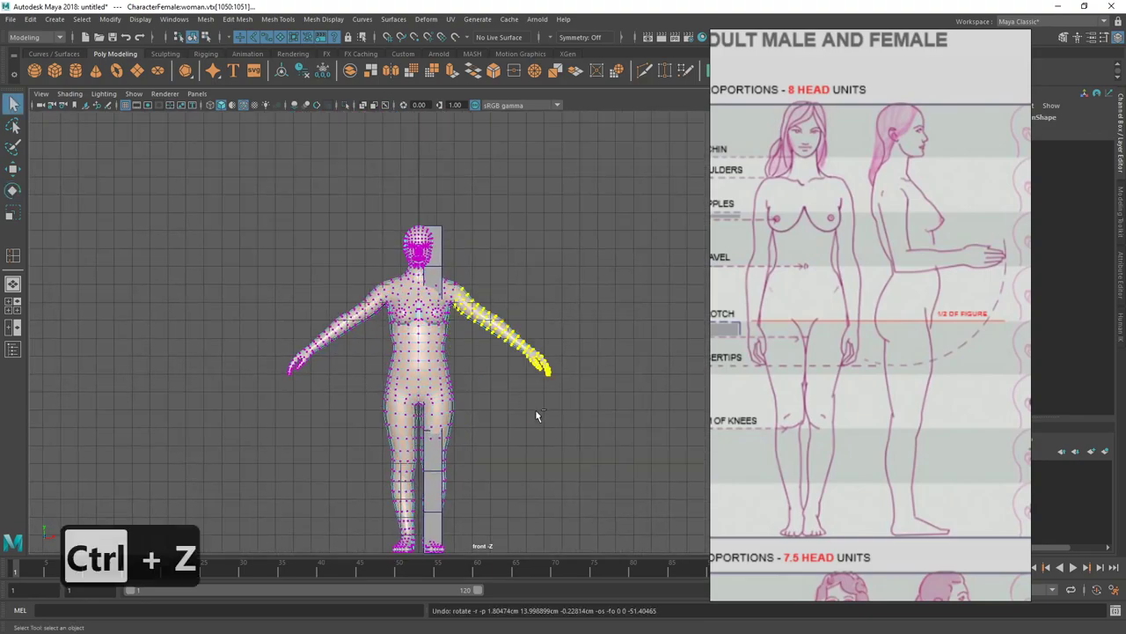
scroll(535, 409, up, 5)
key(ctrl+z)
scroll(478, 347, up, 4)
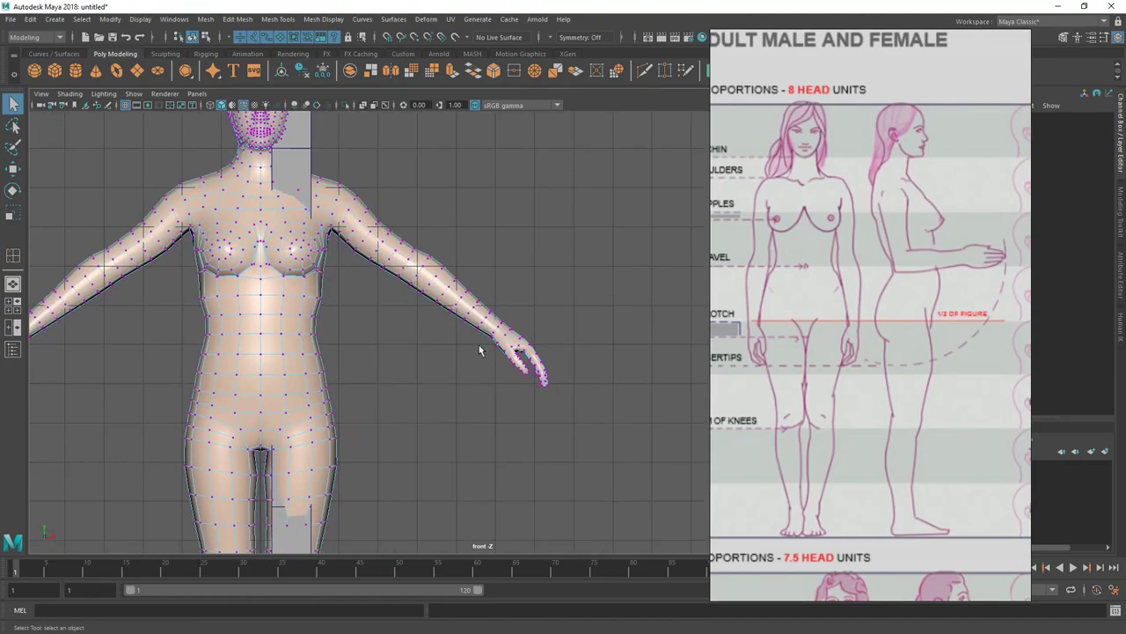
Examine the base mesh's arm length and legs against the reference cube and the proportions chart
scroll(535, 385, up, 3)
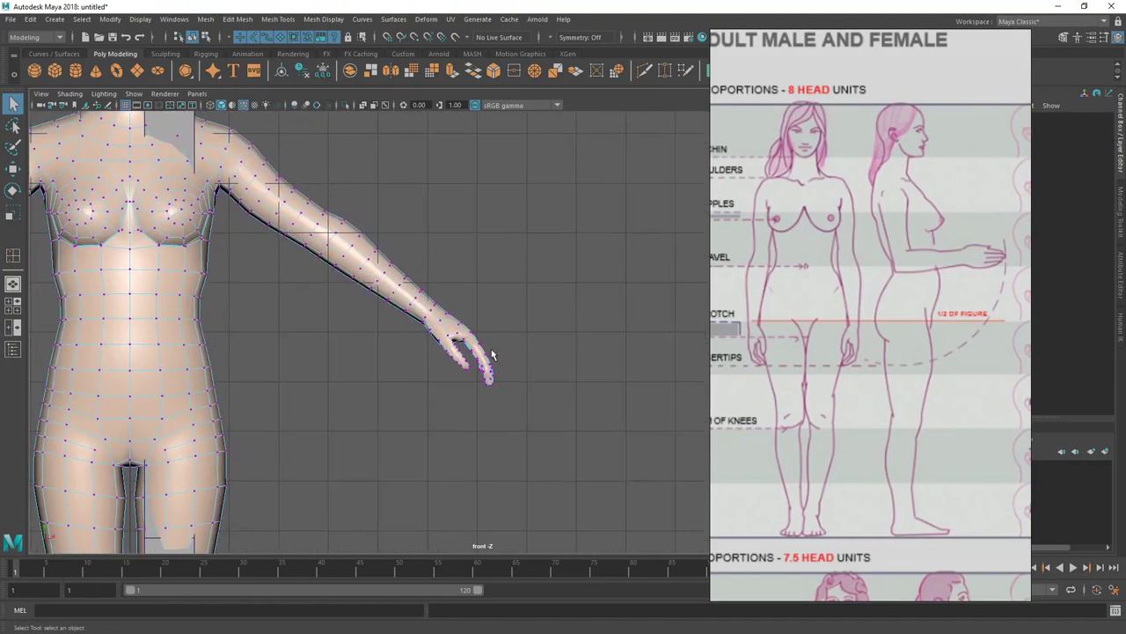
alt+drag(422, 394, 545, 421)
scroll(494, 409, down, 5)
alt+middle_drag(479, 412, 523, 303)
scroll(533, 303, up, 1)
alt+middle_drag(561, 250, 575, 218)
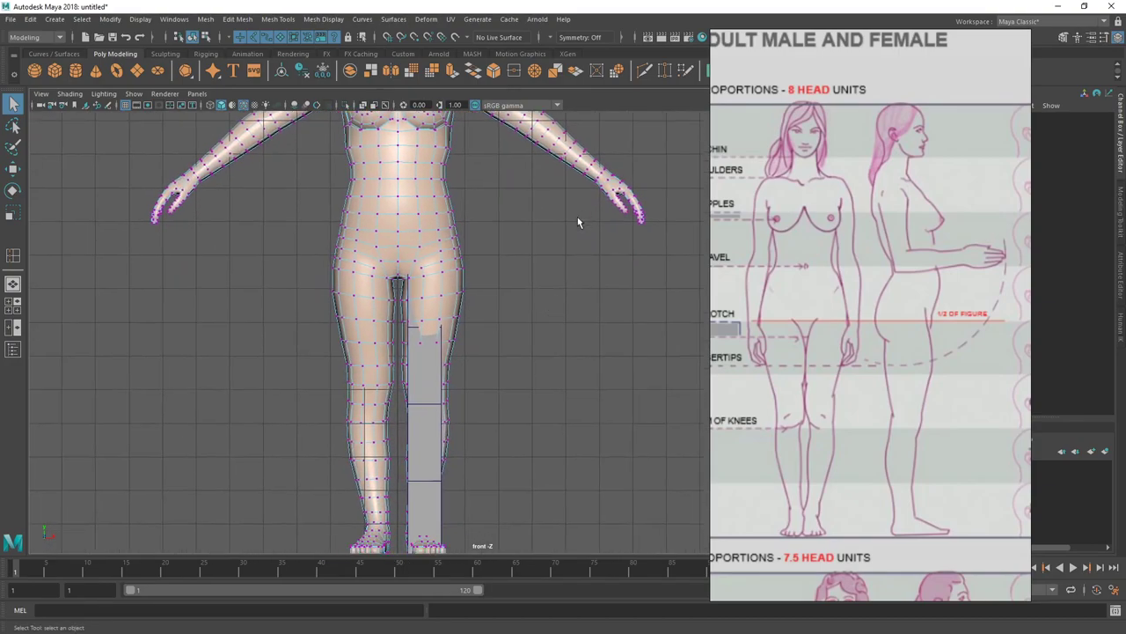
scroll(493, 303, up, 1)
alt+right_drag(433, 400, 472, 382)
alt+middle_drag(473, 382, 506, 360)
alt+middle_drag(530, 299, 555, 387)
scroll(530, 319, down, 1)
alt+middle_drag(518, 318, 483, 357)
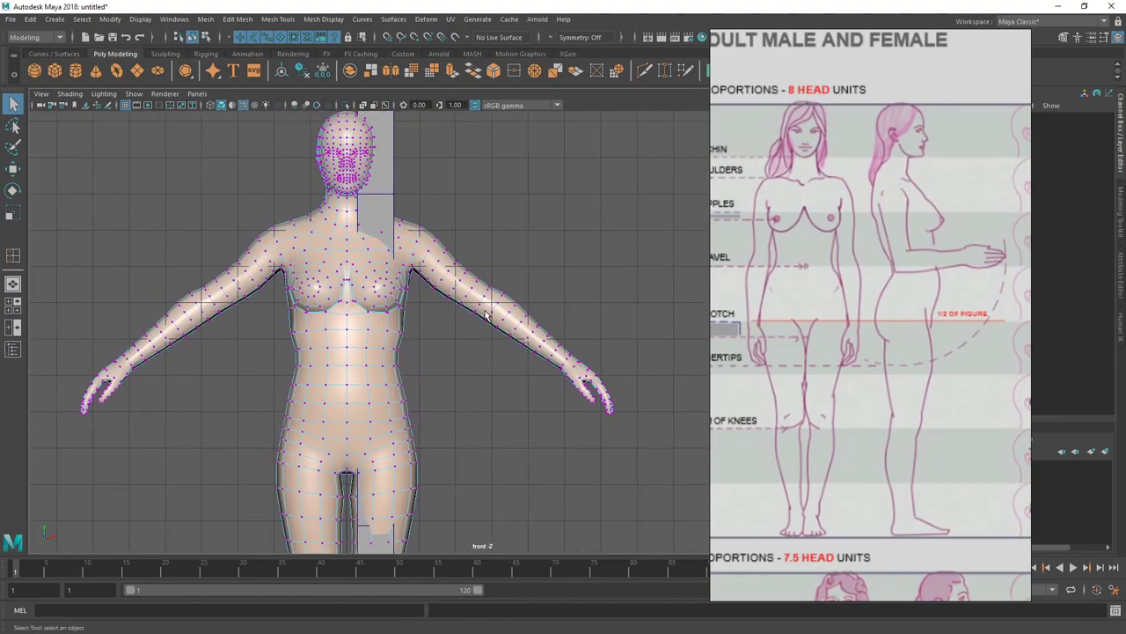
Select the forearm and hand vertices from the elbow outward on the cube's side and activate the Move tool
drag(473, 292, 611, 411)
key(w)
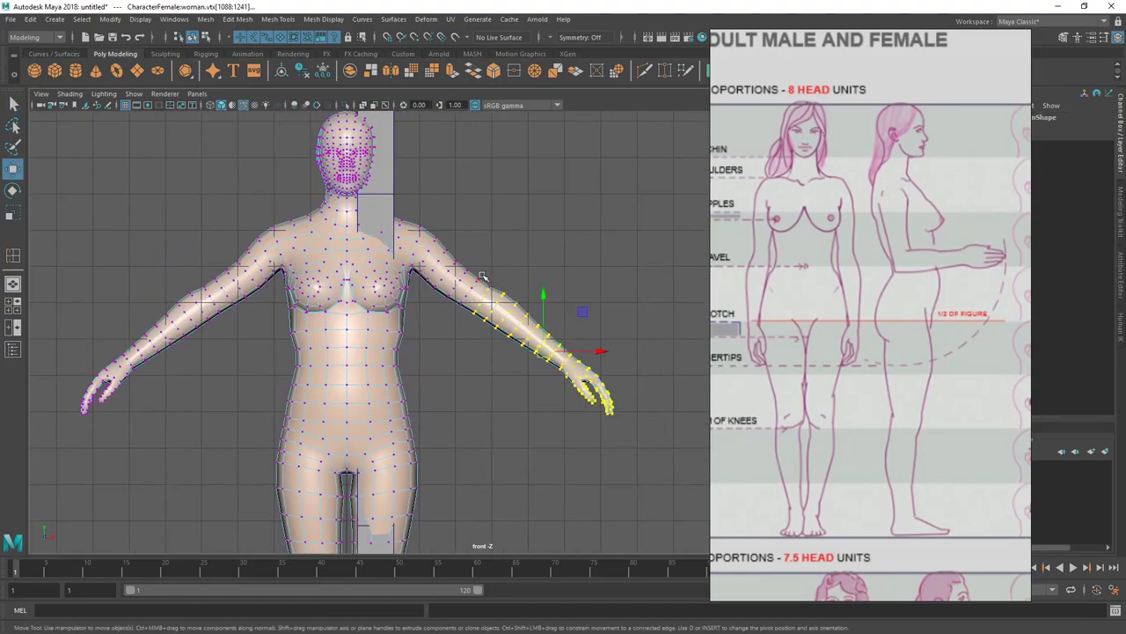
Try to move the single forearm and hand slightly outward, and undo the move
drag(547, 361, 550, 357)
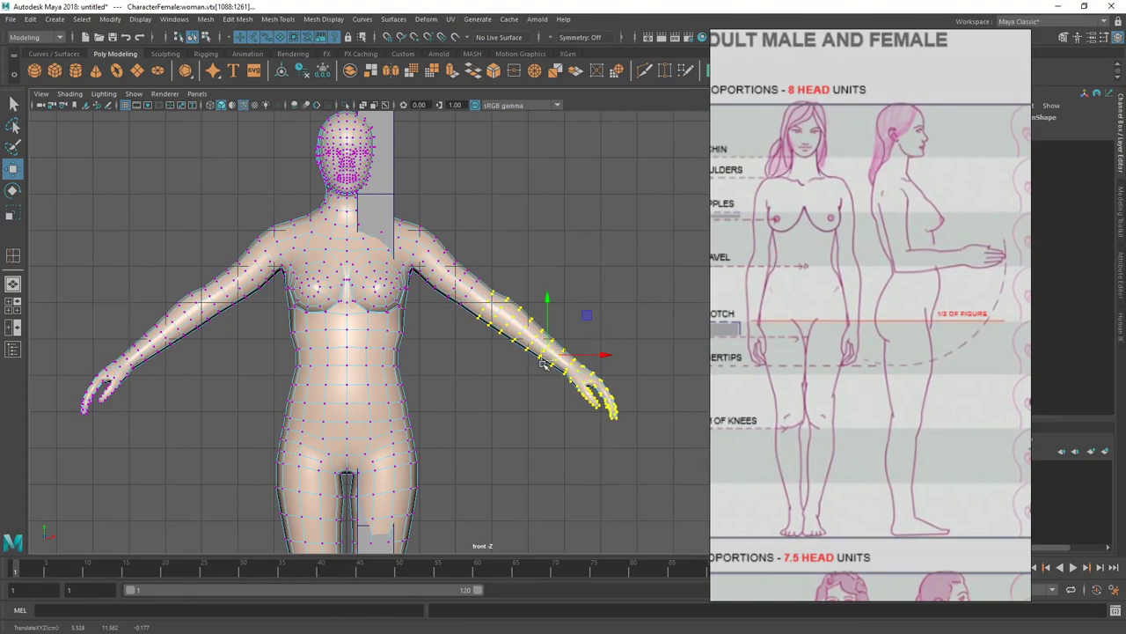
key(ctrl+z)
key(ctrl+z)
key(ctrl+z)
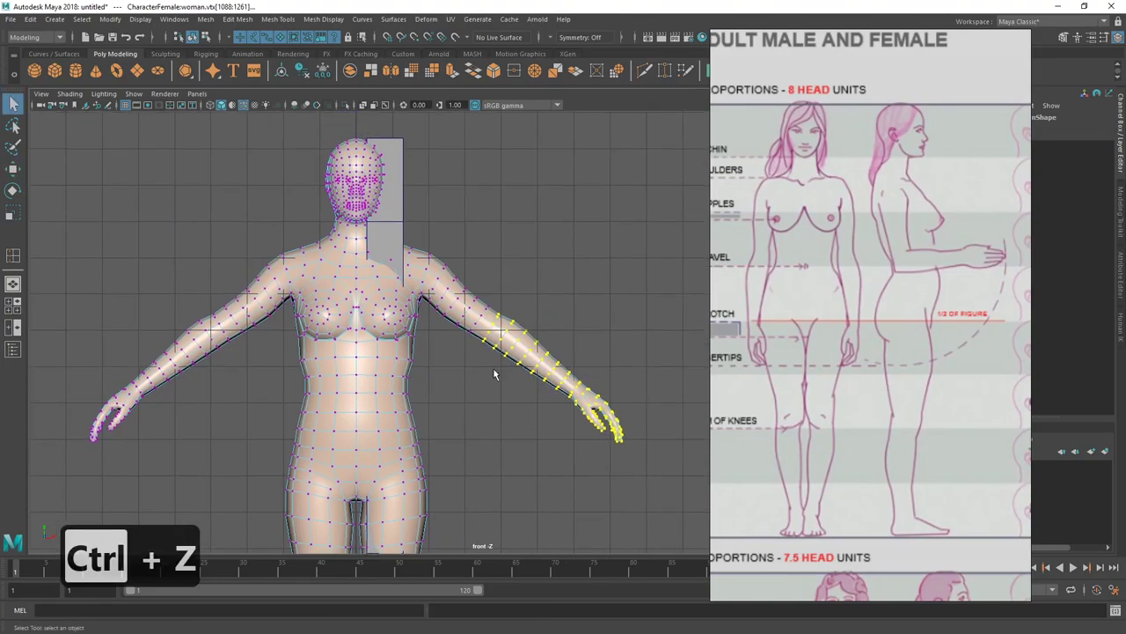
scroll(487, 345, up, 2)
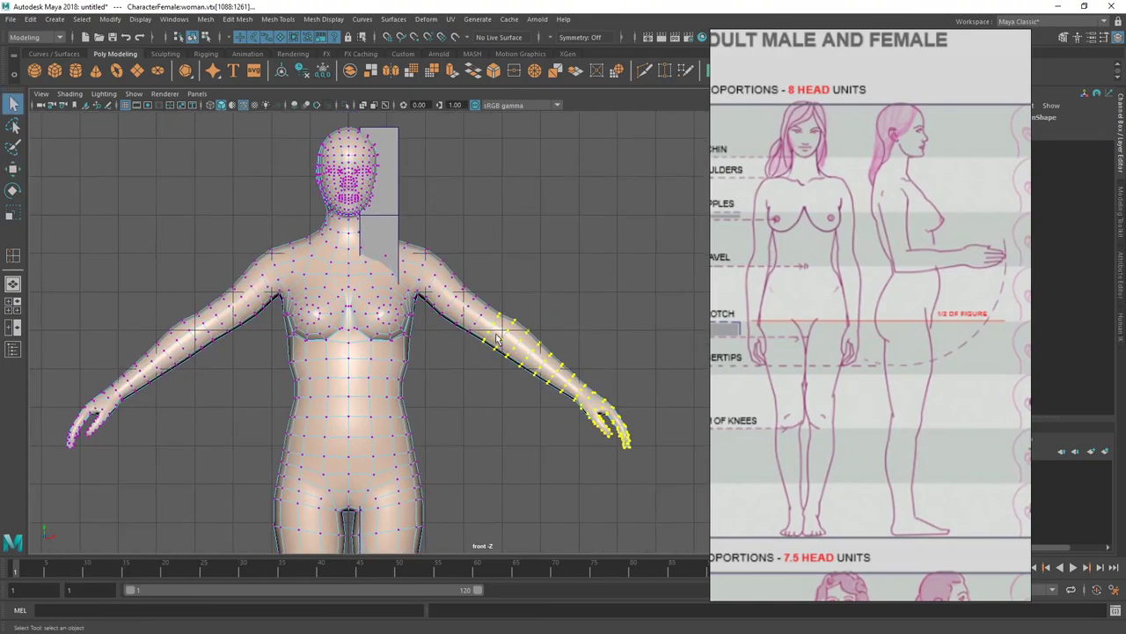
Set symmetry to Object X, move both forearms and hands slightly outward and down, and return to object mode
click(551, 38)
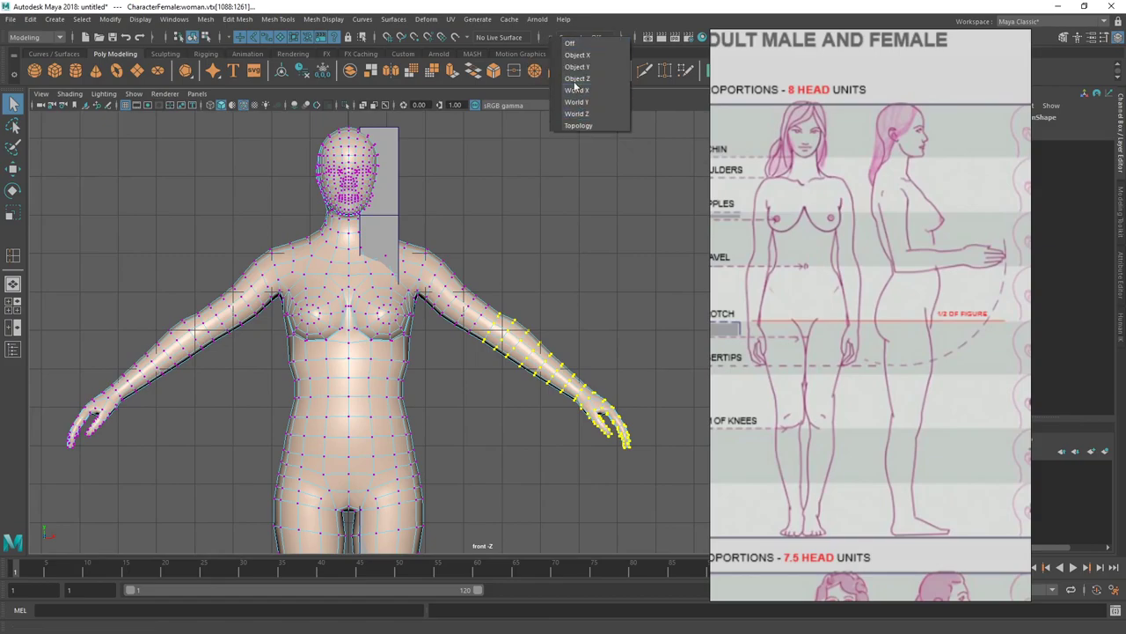
click(576, 56)
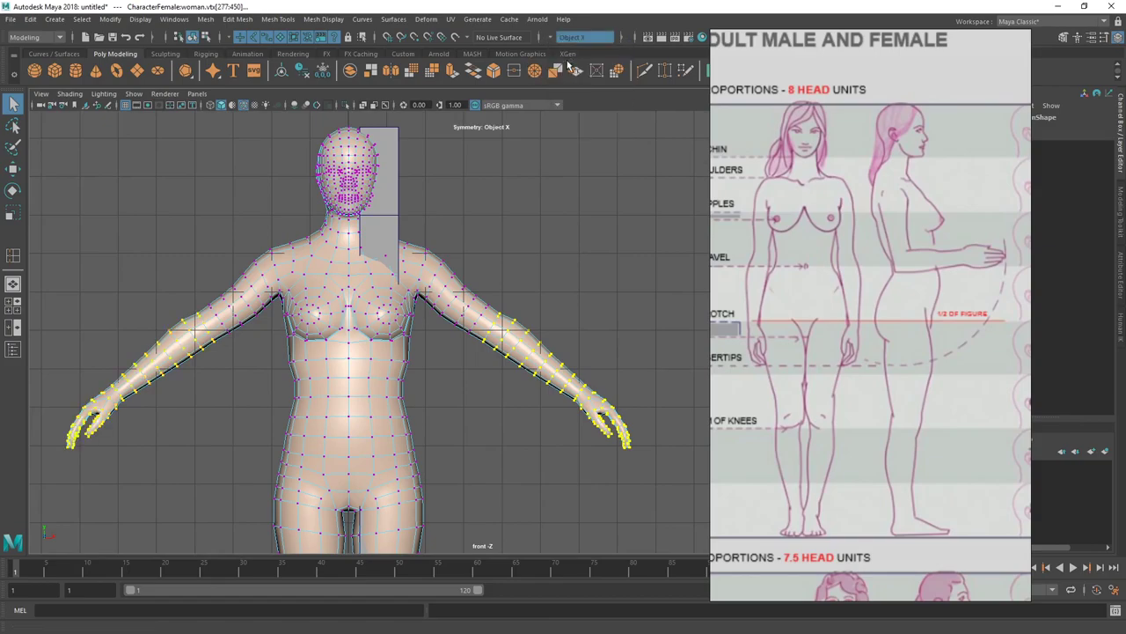
key(w)
drag(553, 379, 560, 385)
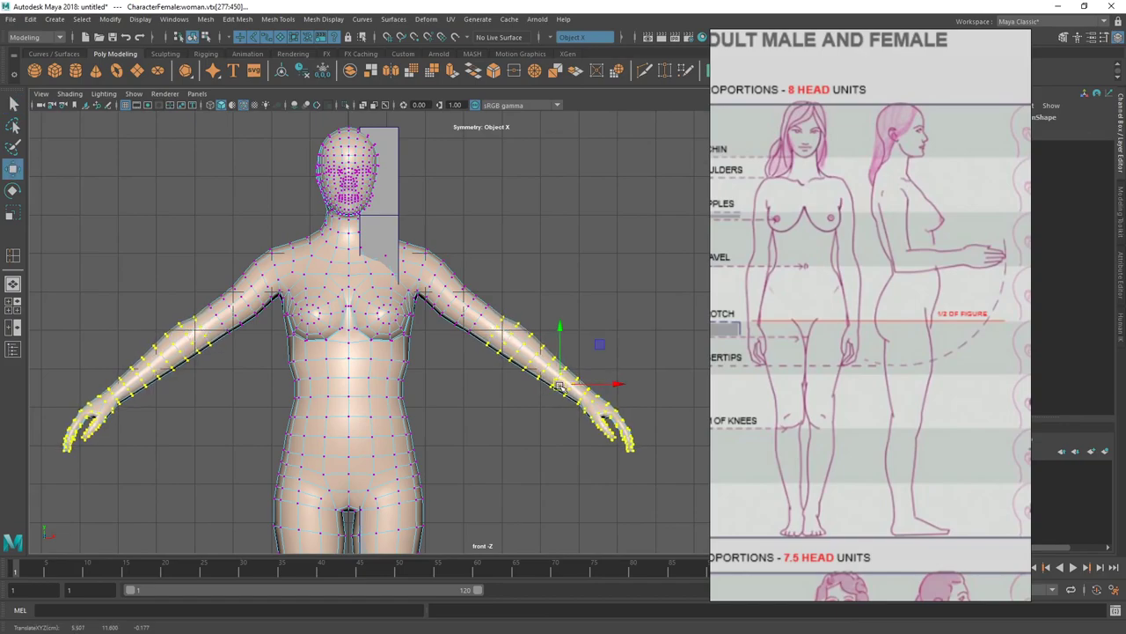
key(q)
alt+right_drag(493, 332, 475, 329)
alt+middle_drag(475, 329, 464, 298)
right_drag(472, 289, 572, 222)
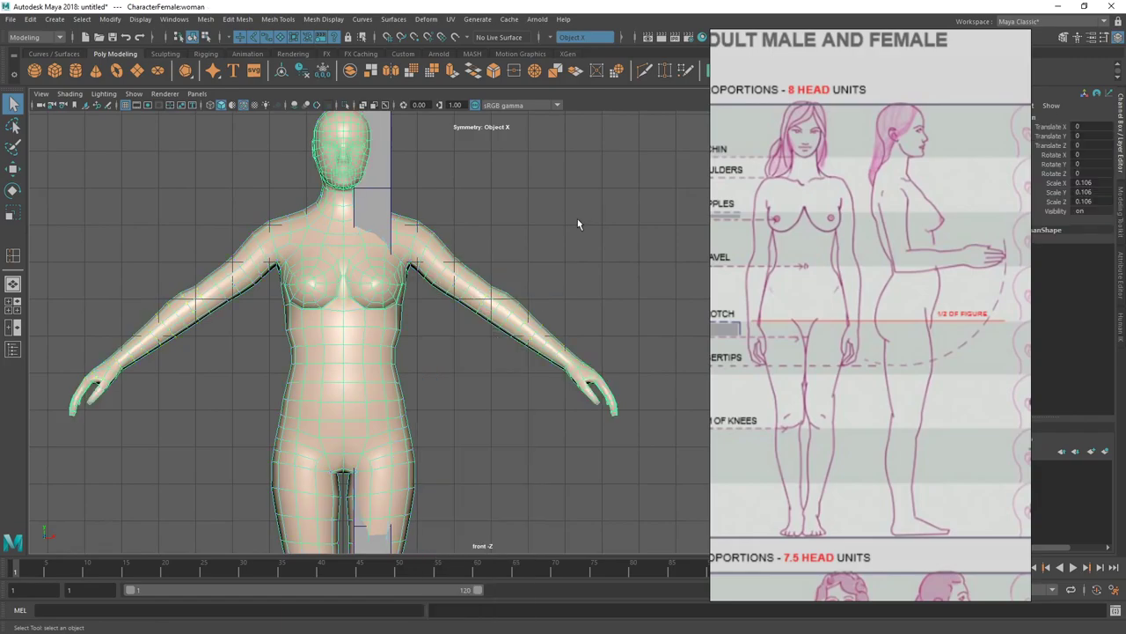
click(577, 220)
Select the reference cube and compare the base mesh's knees, lower legs and feet with its lower divisions
alt+right_drag(542, 392, 479, 409)
alt+middle_drag(479, 409, 503, 324)
alt+right_drag(503, 324, 447, 471)
alt+middle_drag(447, 471, 471, 342)
click(428, 375)
alt+right_drag(396, 356, 410, 364)
alt+middle_drag(410, 364, 386, 379)
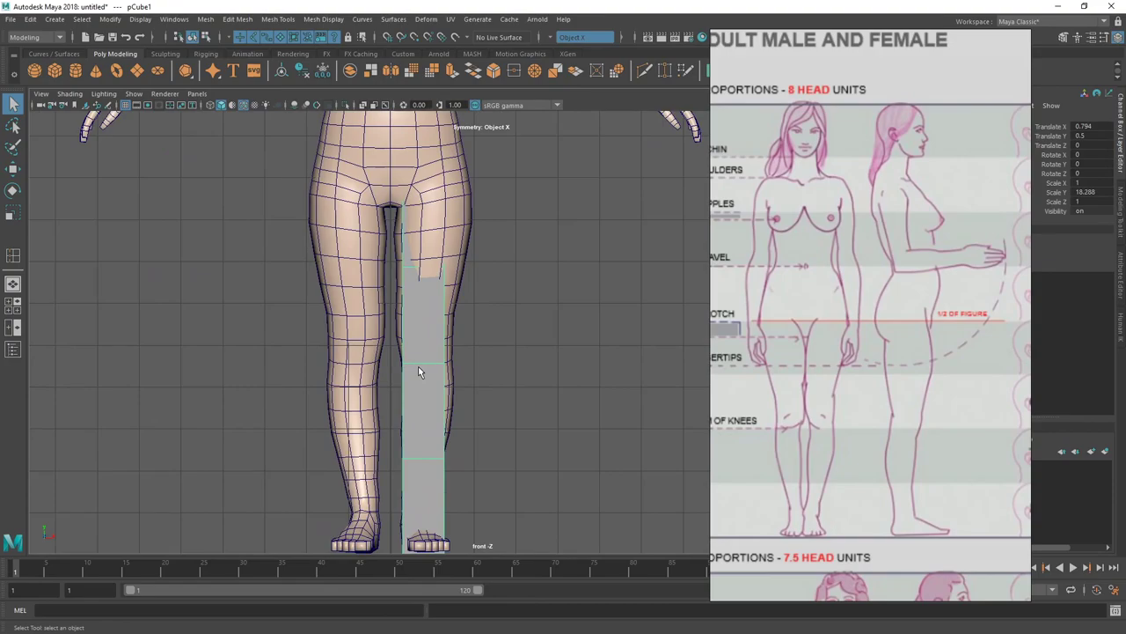
mouse_move(418, 366)
alt+middle_down()
mouse_move(470, 355)
mouse_move(434, 365)
alt+middle_up()
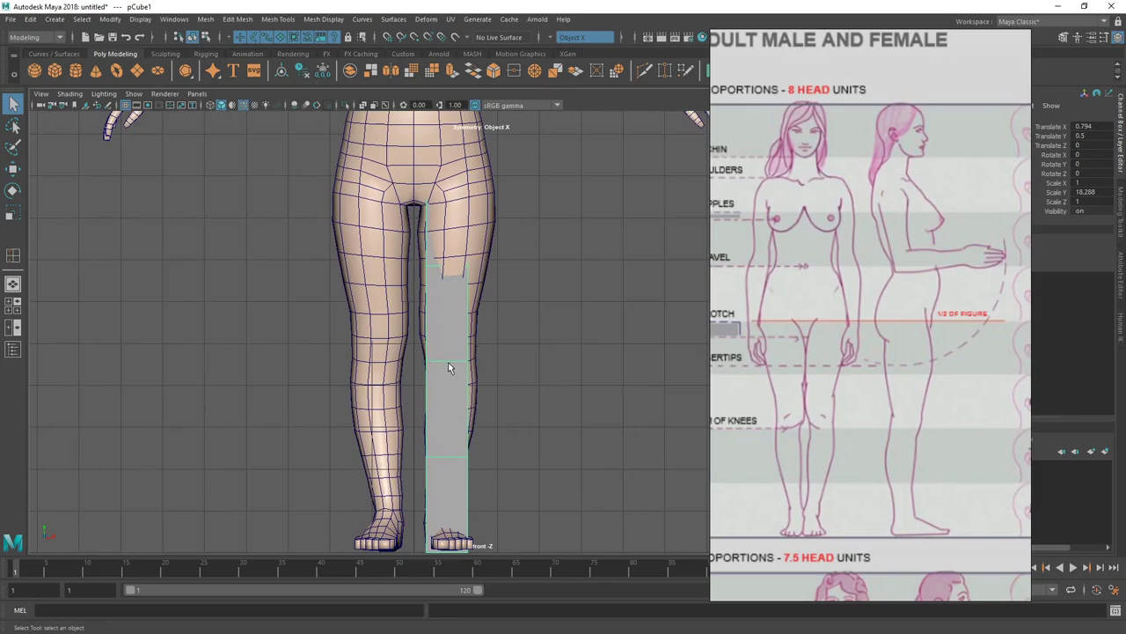
alt+middle_drag(517, 384, 414, 369)
alt+right_drag(537, 409, 466, 361)
alt+middle_drag(421, 319, 424, 384)
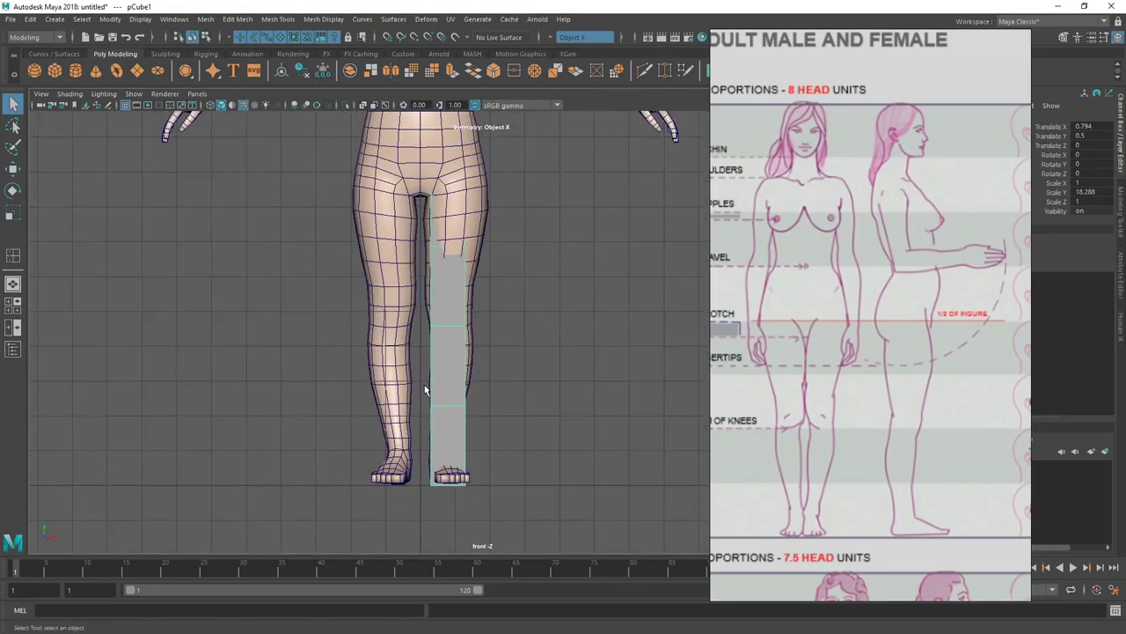
alt+right_drag(432, 444, 368, 340)
alt+middle_drag(434, 293, 452, 377)
alt+right_drag(493, 369, 449, 356)
alt+middle_drag(475, 350, 431, 390)
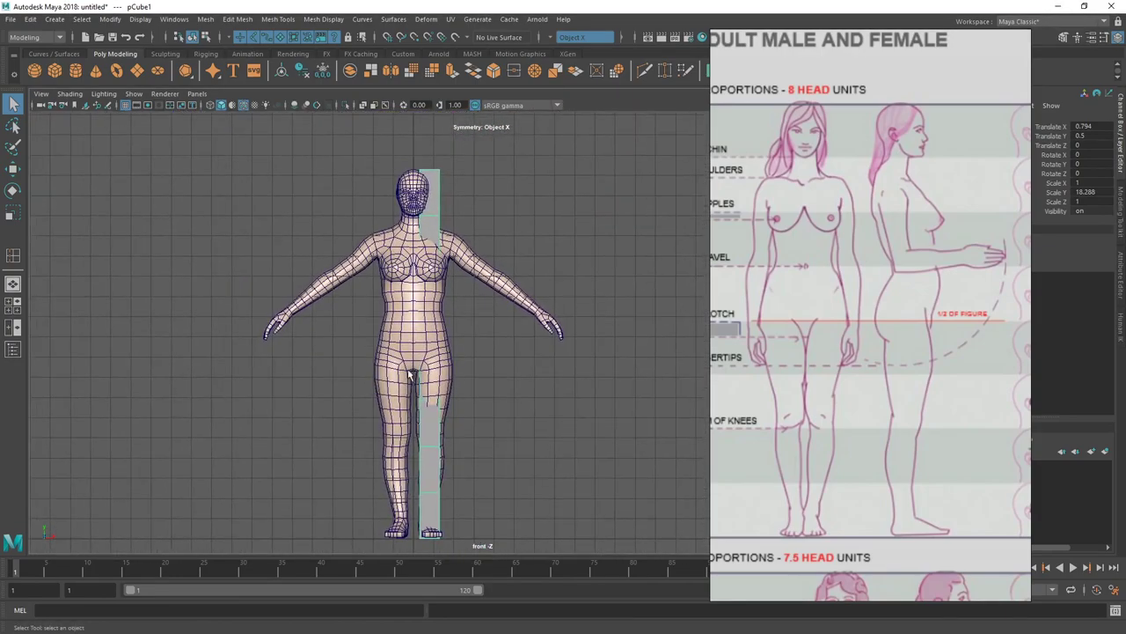
Move the reference cube sideways along X to 4.921, clear of the base mesh's torso and legs
alt+right_drag(391, 278, 438, 264)
click(458, 243)
click(426, 204)
key(w)
scroll(494, 428, down, 2)
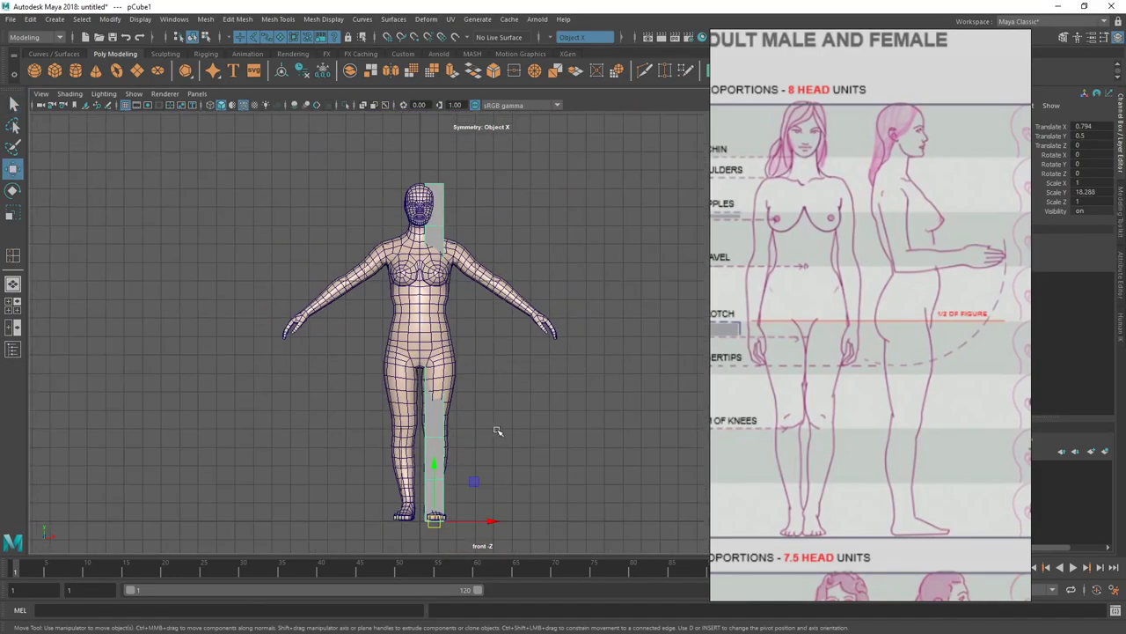
drag(492, 514, 569, 522)
key(q)
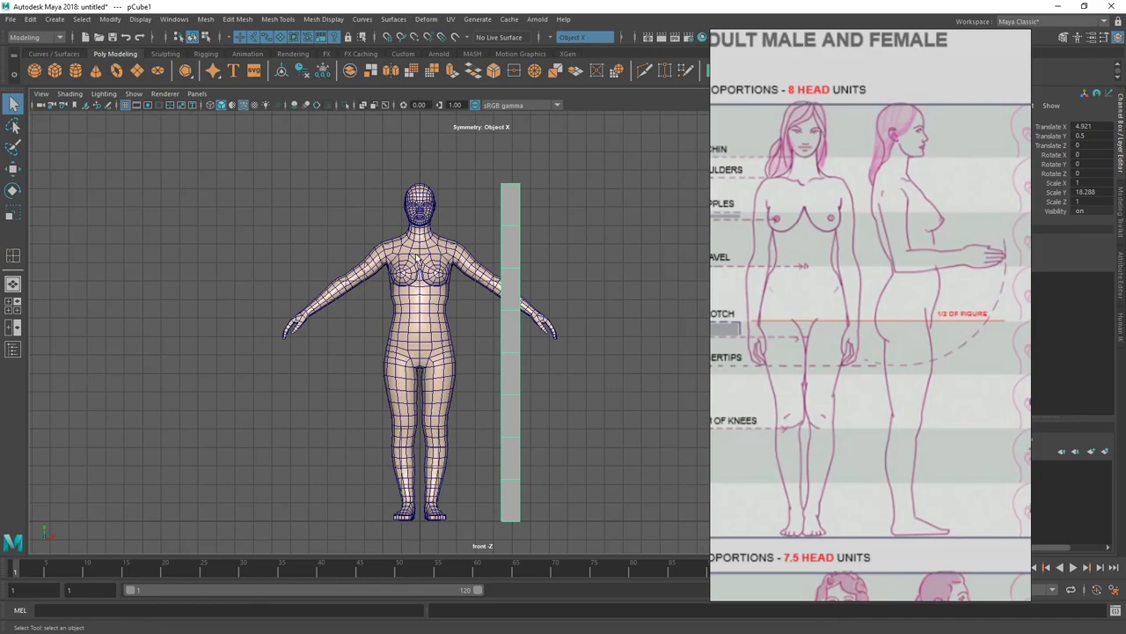
Select the base mesh and switch to the perspective view
click(419, 251)
key(space)
drag(460, 375, 460, 282)
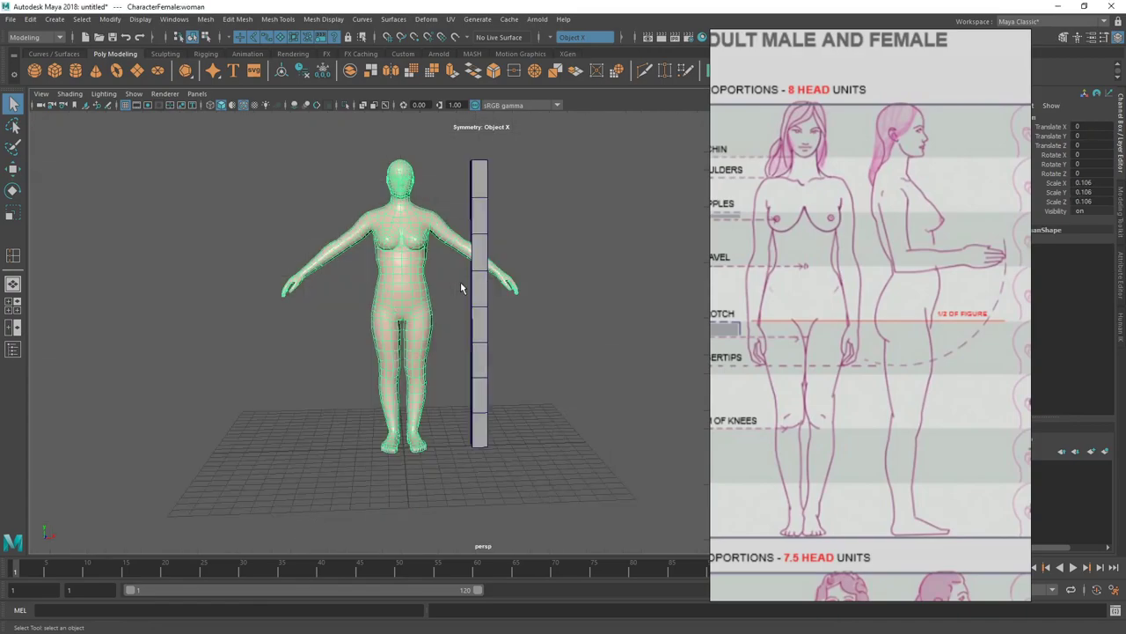
Examine the base mesh's head, torso, arms and hips beside the reference cube and the eight-head chart
alt+middle_drag(460, 282, 453, 339)
alt+right_drag(348, 279, 448, 281)
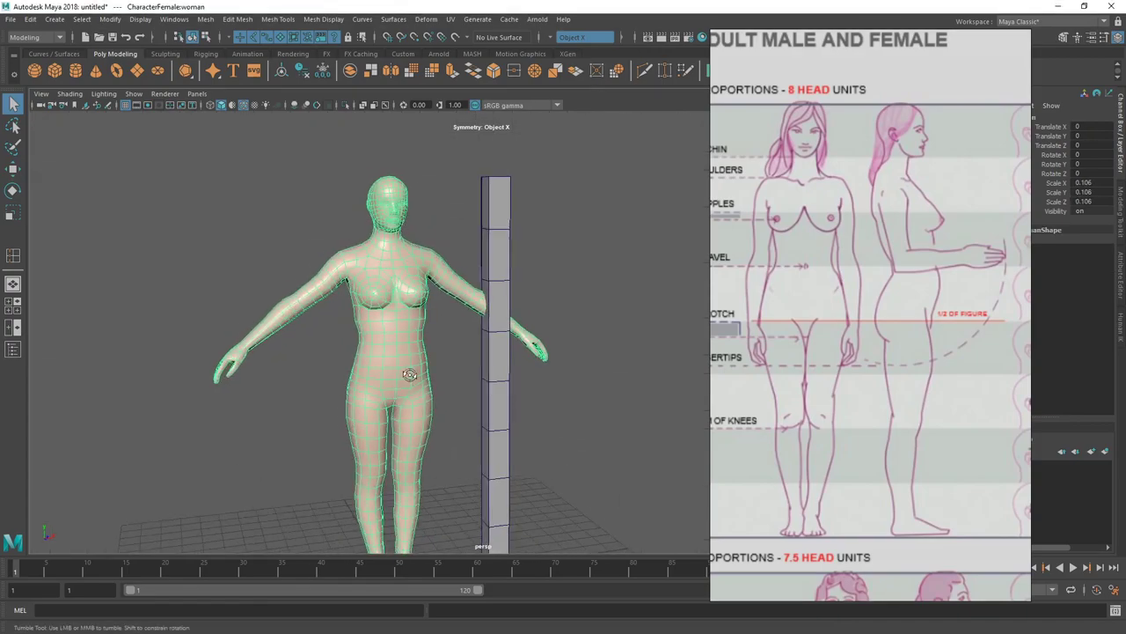
alt+drag(393, 299, 415, 166)
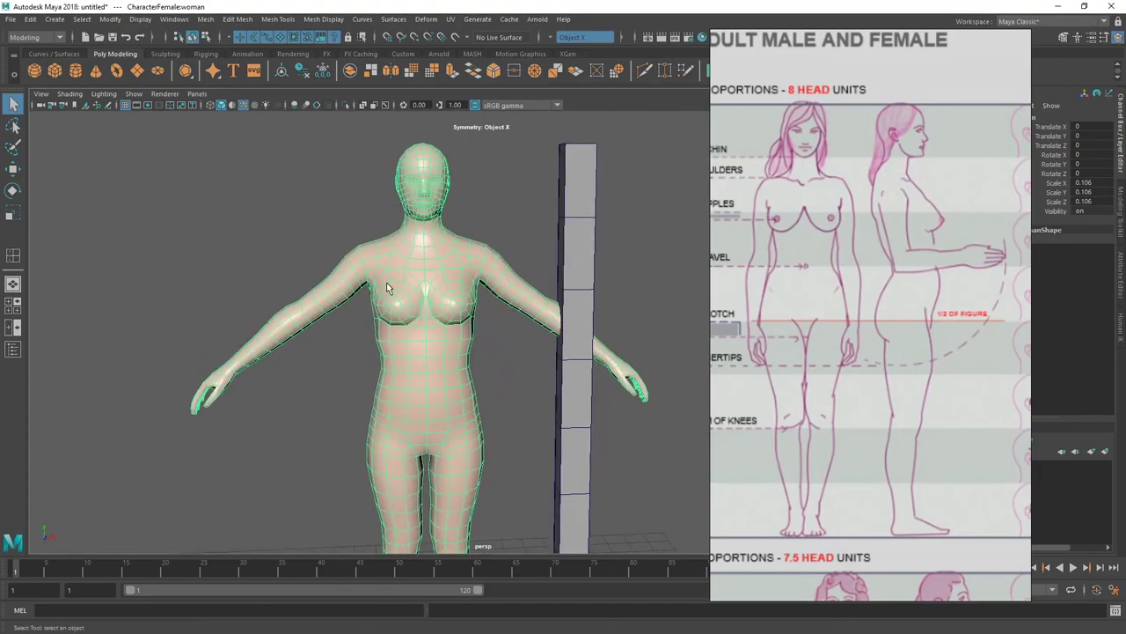
alt+drag(386, 287, 359, 284)
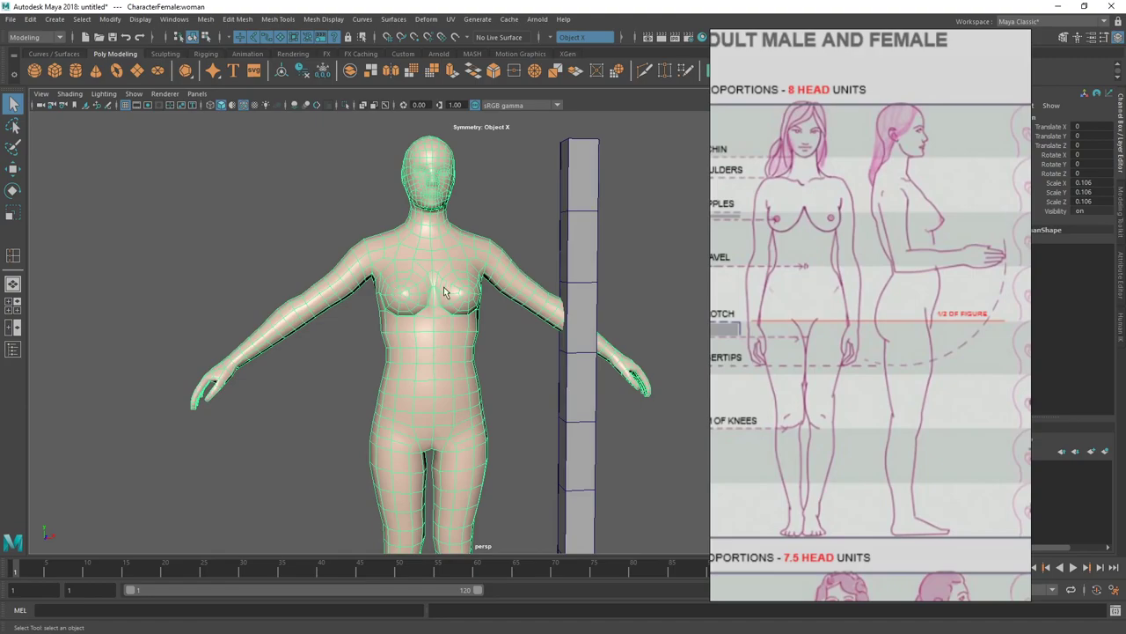
alt+drag(491, 296, 377, 327)
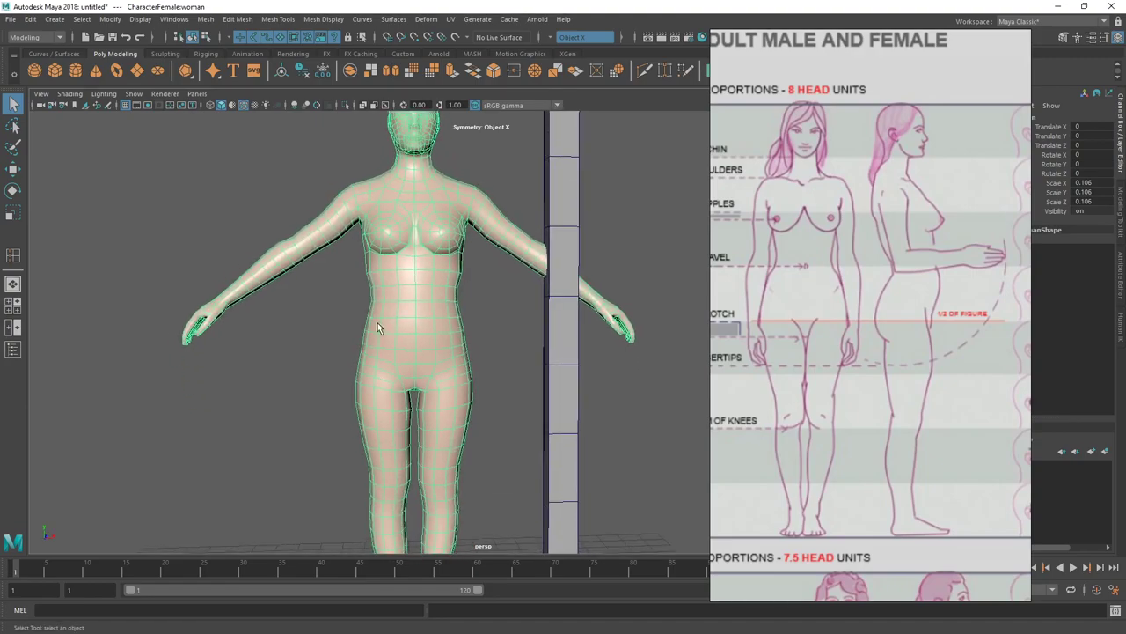
alt+drag(478, 356, 466, 329)
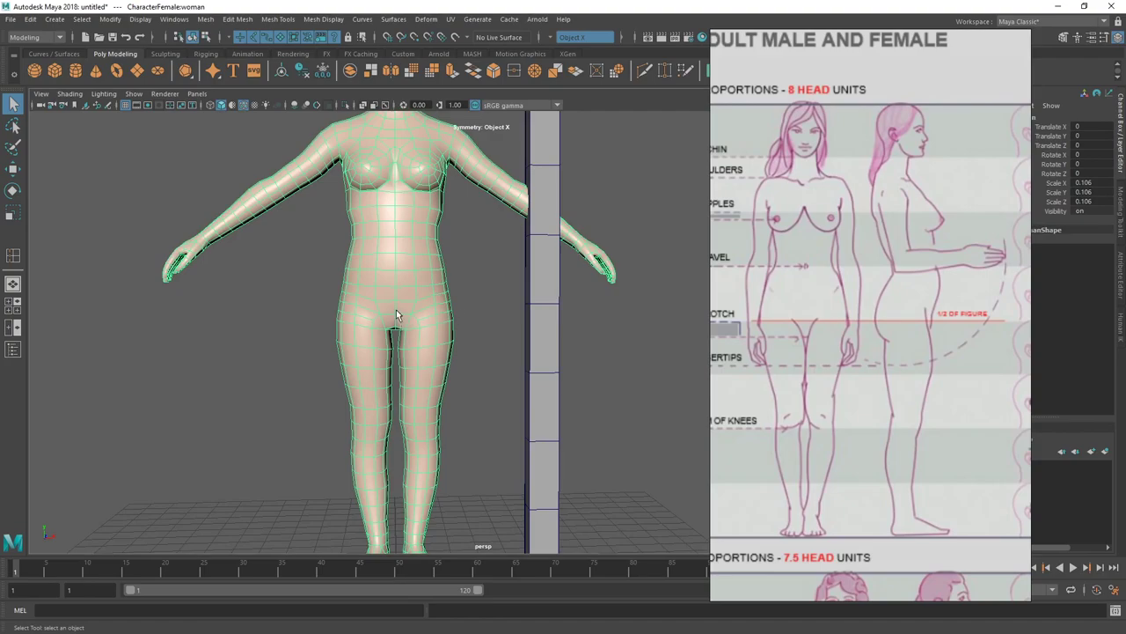
alt+drag(394, 321, 392, 343)
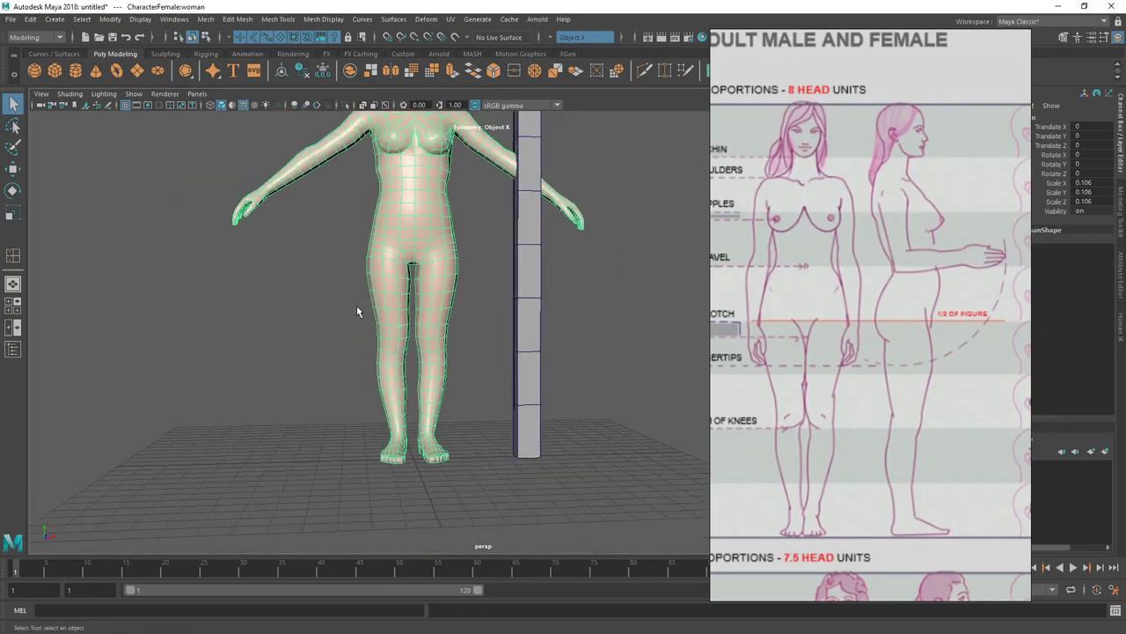
alt+drag(473, 305, 416, 308)
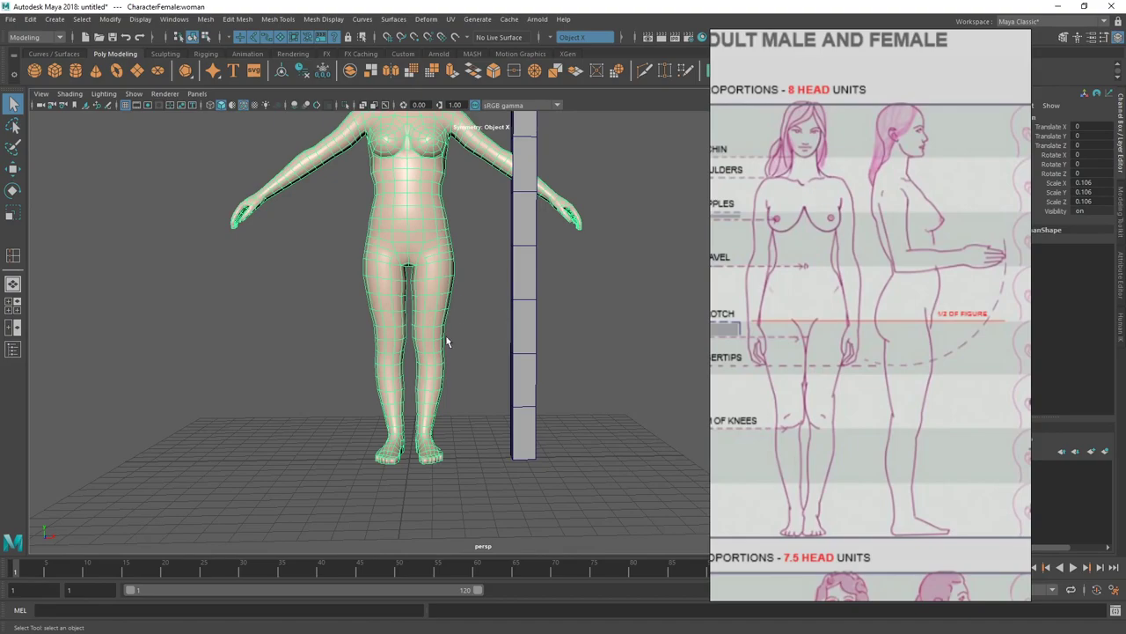
Examine the base mesh's thighs, knees, lower legs and feet up close, and review the full figure beside the cube
alt+middle_drag(462, 327, 471, 297)
alt+right_drag(447, 348, 500, 370)
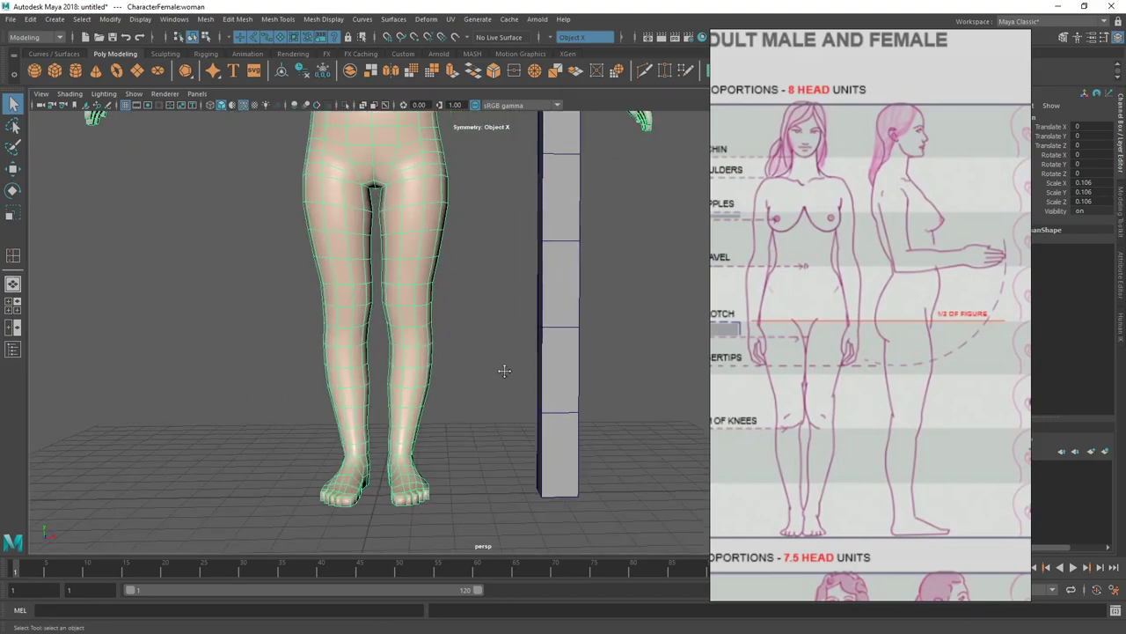
alt+middle_drag(443, 353, 462, 350)
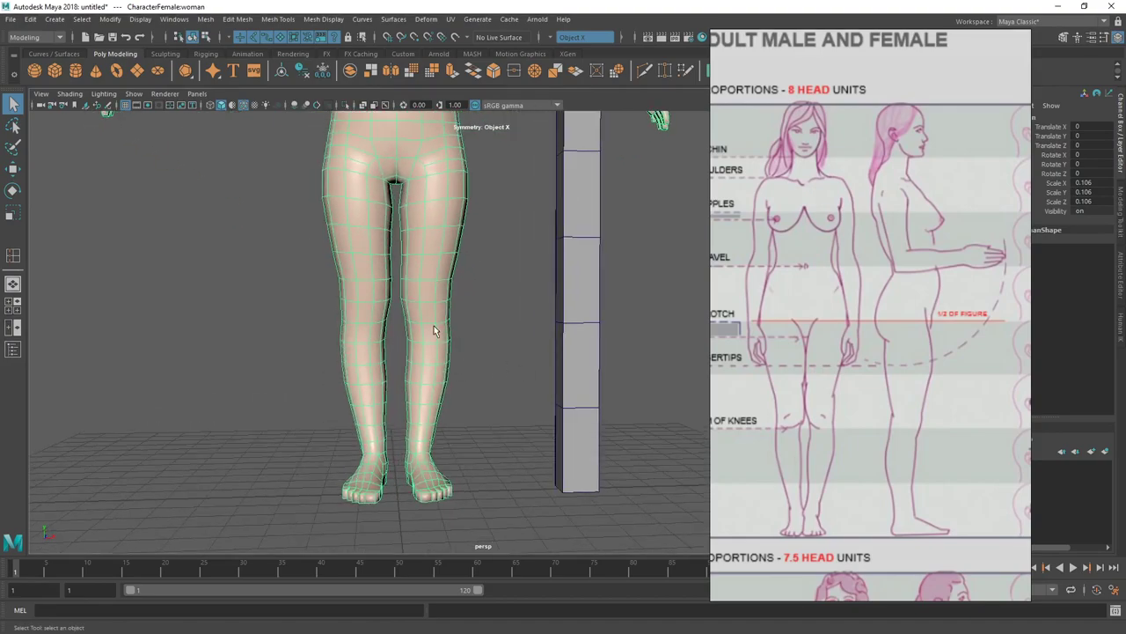
scroll(437, 329, up, 1)
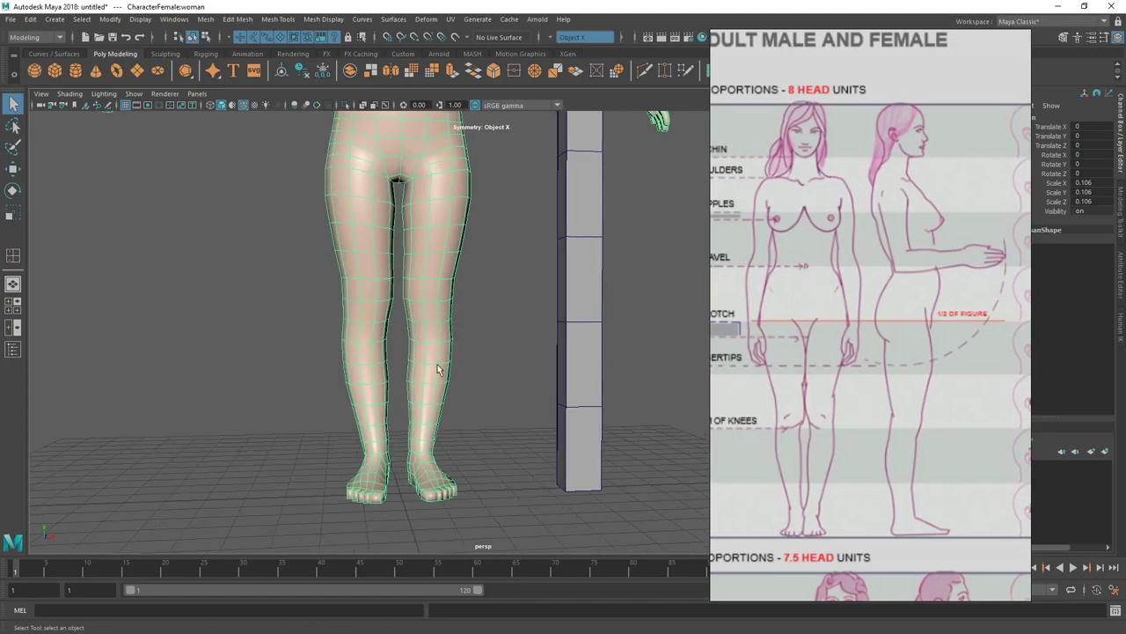
alt+middle_drag(402, 430, 402, 387)
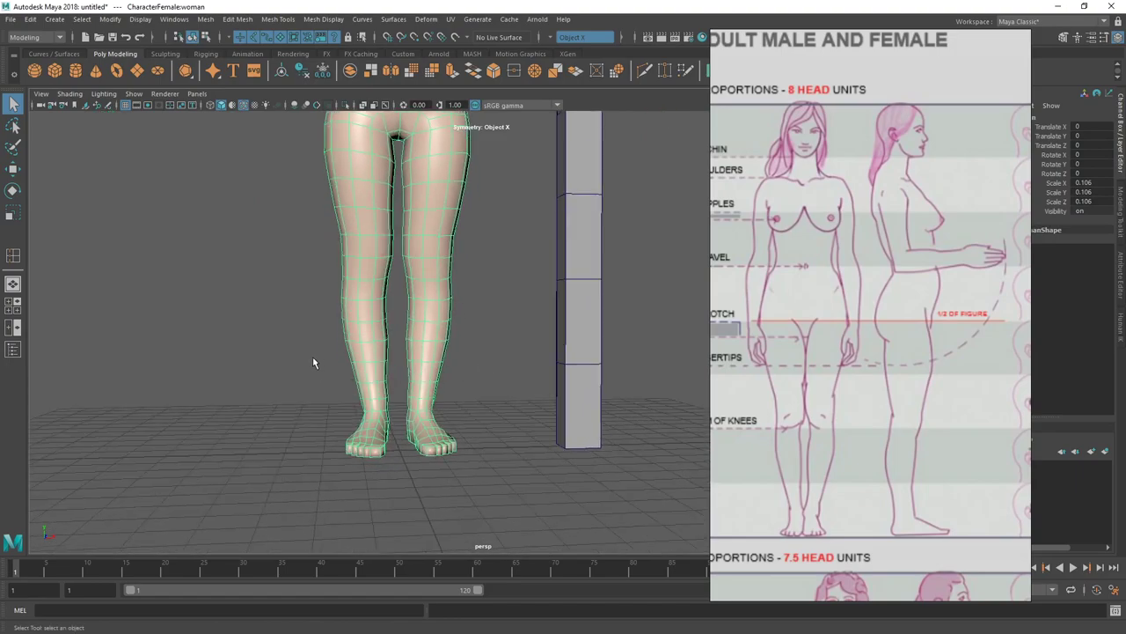
alt+drag(435, 361, 466, 464)
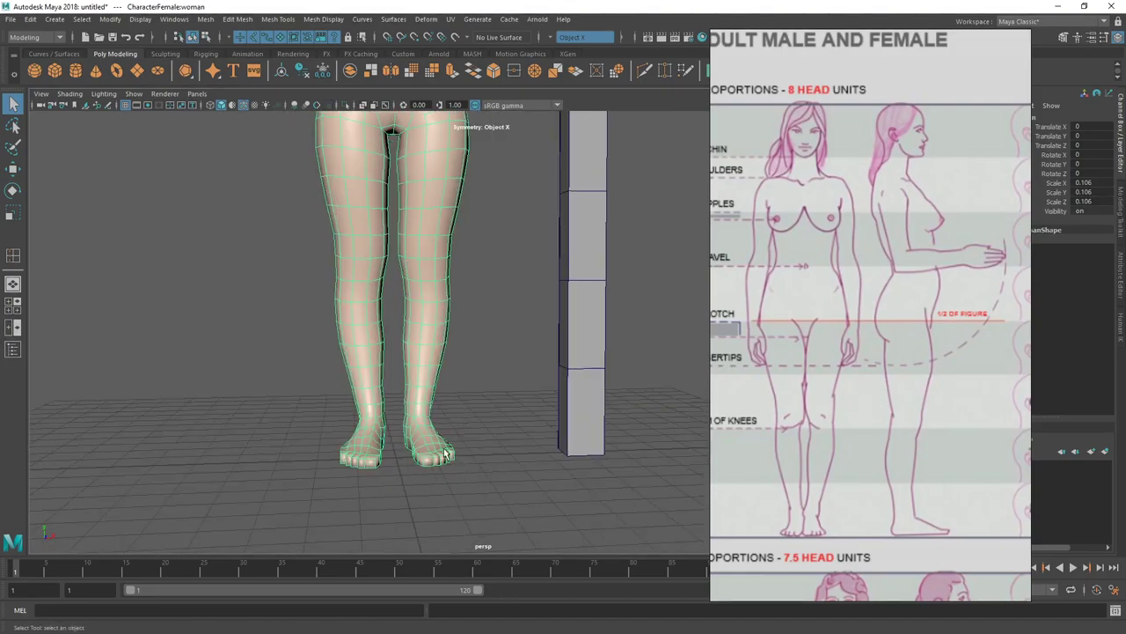
alt+right_drag(446, 454, 429, 447)
alt+drag(429, 448, 448, 419)
alt+right_drag(487, 429, 345, 374)
alt+drag(345, 371, 417, 402)
alt+right_drag(417, 401, 442, 406)
alt+drag(442, 407, 473, 402)
alt+drag(462, 286, 404, 365)
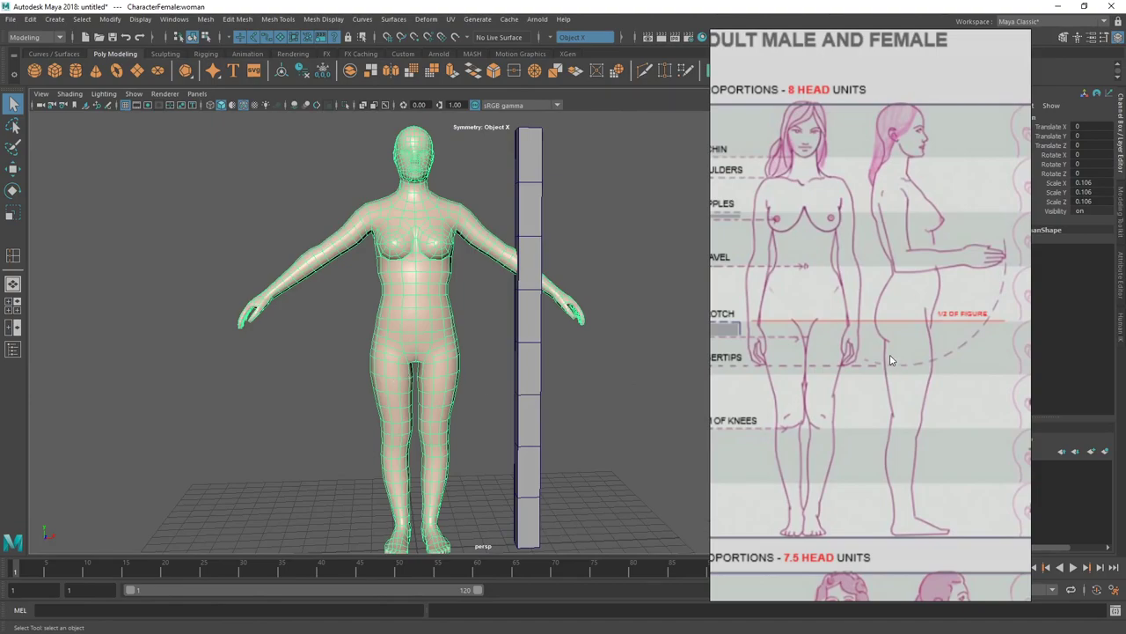
On the reference board, find the chart of movable masses in head units and examine its front-view skeleton's head, ribcage and pelvis
scroll(890, 359, down, 1)
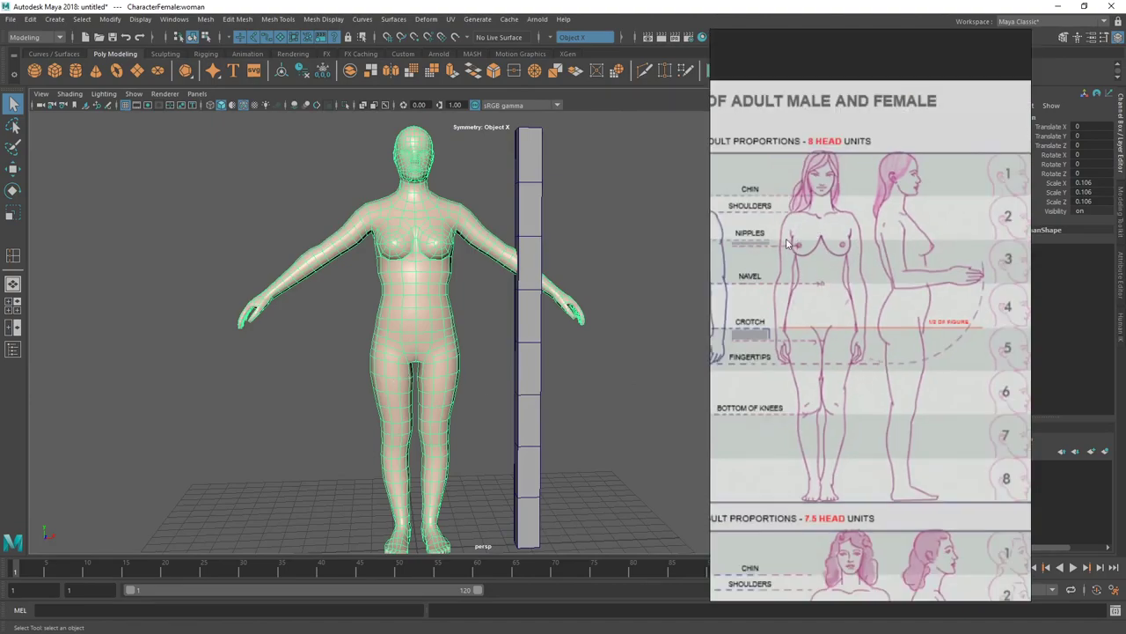
scroll(853, 297, down, 3)
middle_drag(935, 313, 774, 313)
middle_drag(971, 324, 858, 308)
scroll(858, 313, up, 3)
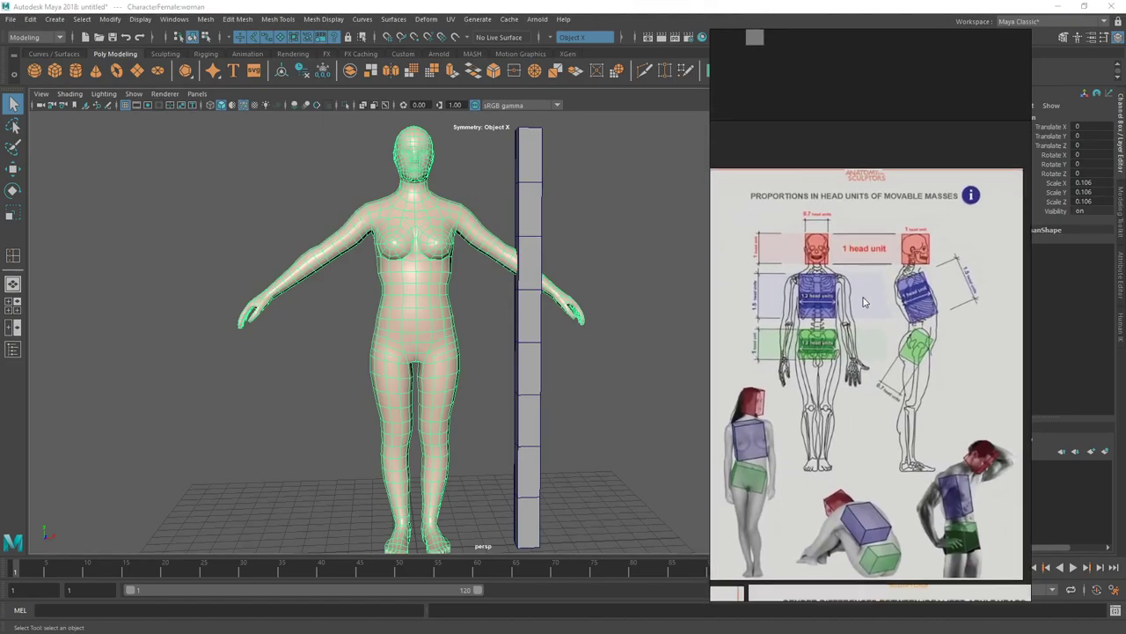
scroll(840, 225, up, 2)
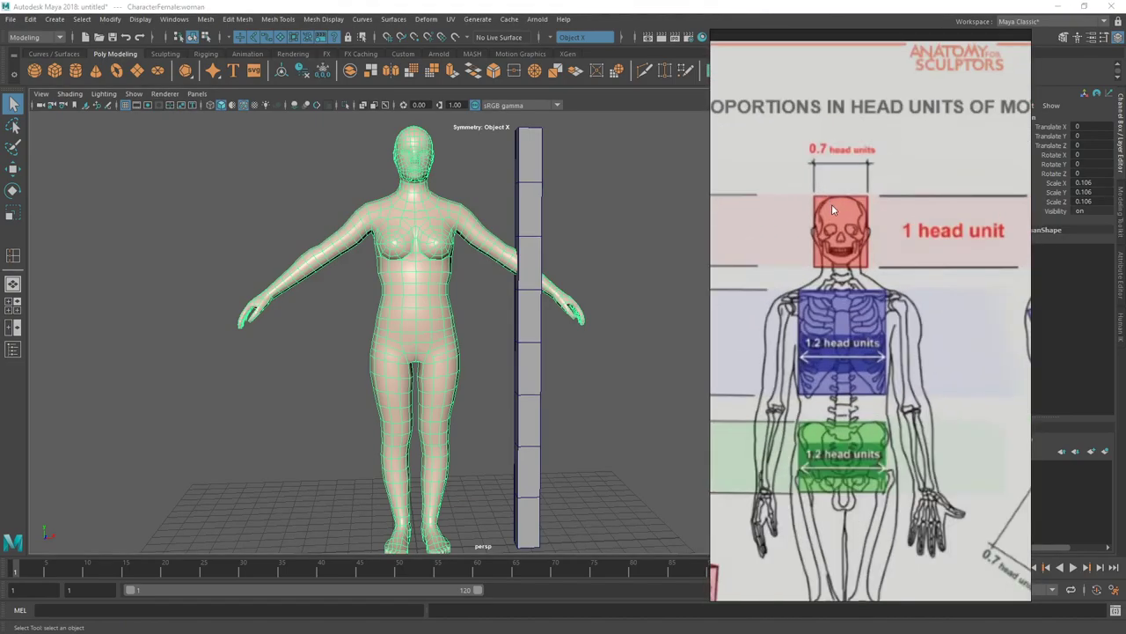